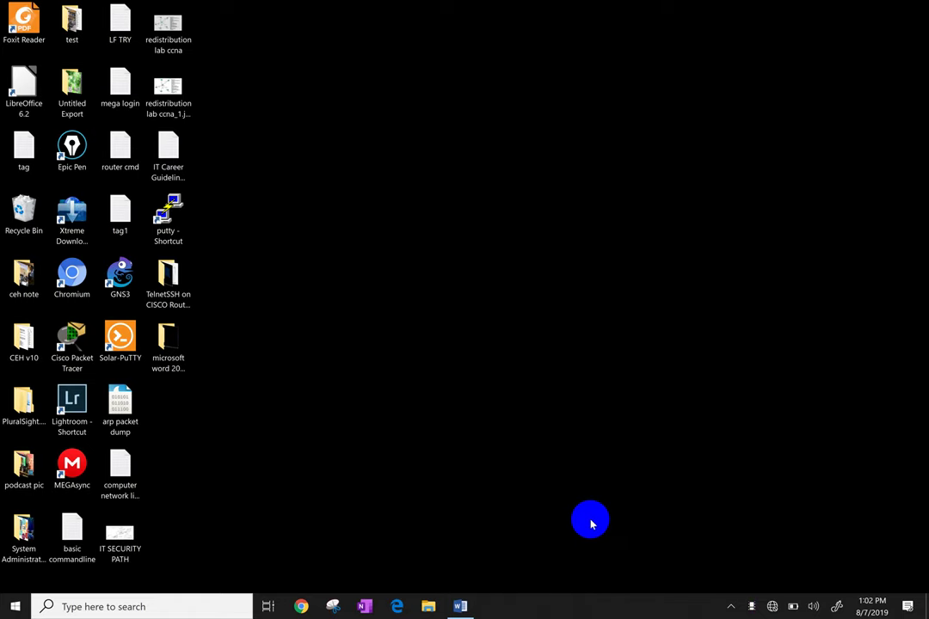
Restore the Word document with the MICROSOFT OFFICE 2019 heading from the taskbar.
click(469, 608)
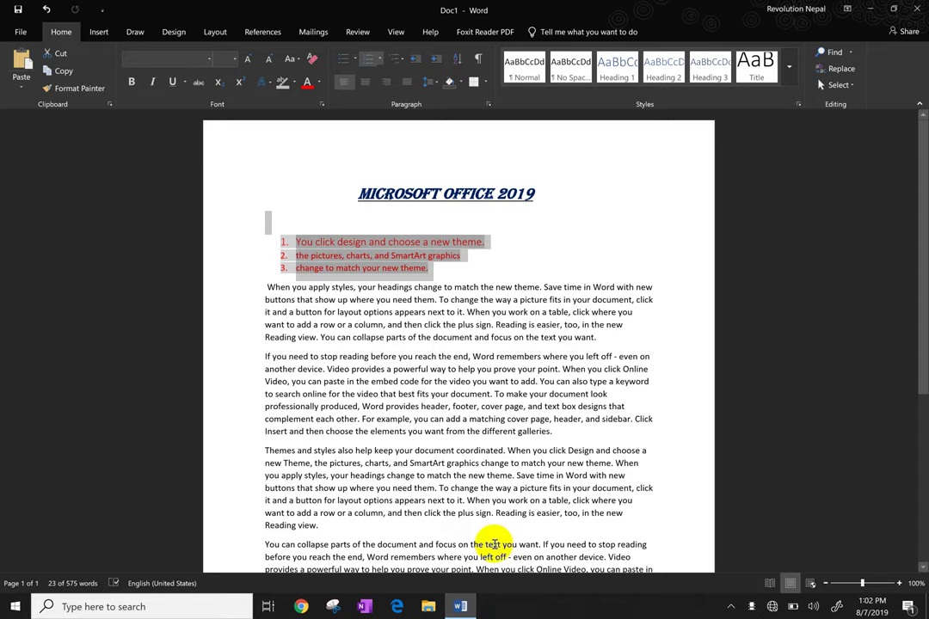
Deselect the numbered list and place the cursor after 'plus sign.' in the final paragraph.
click(520, 270)
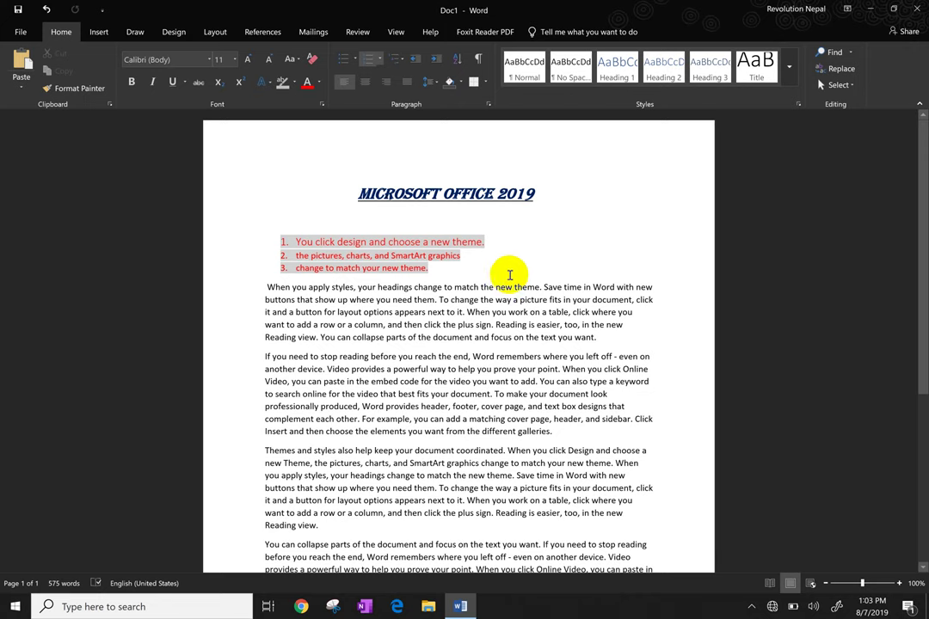
scroll(508, 272, down, 6)
scroll(384, 340, down, 1)
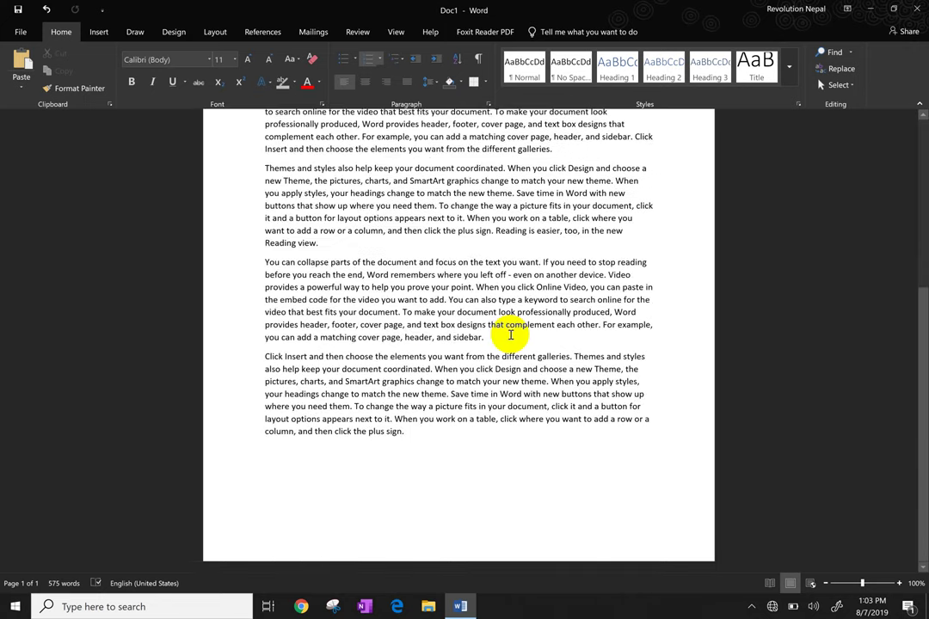
click(431, 443)
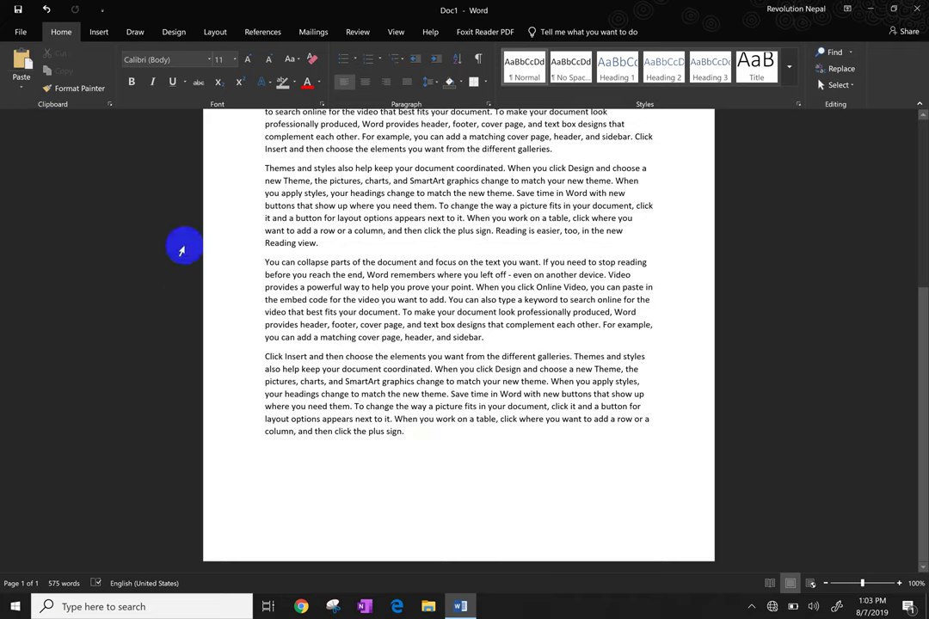
Glance at the Layout ribbon, then switch to the Insert ribbon.
click(209, 35)
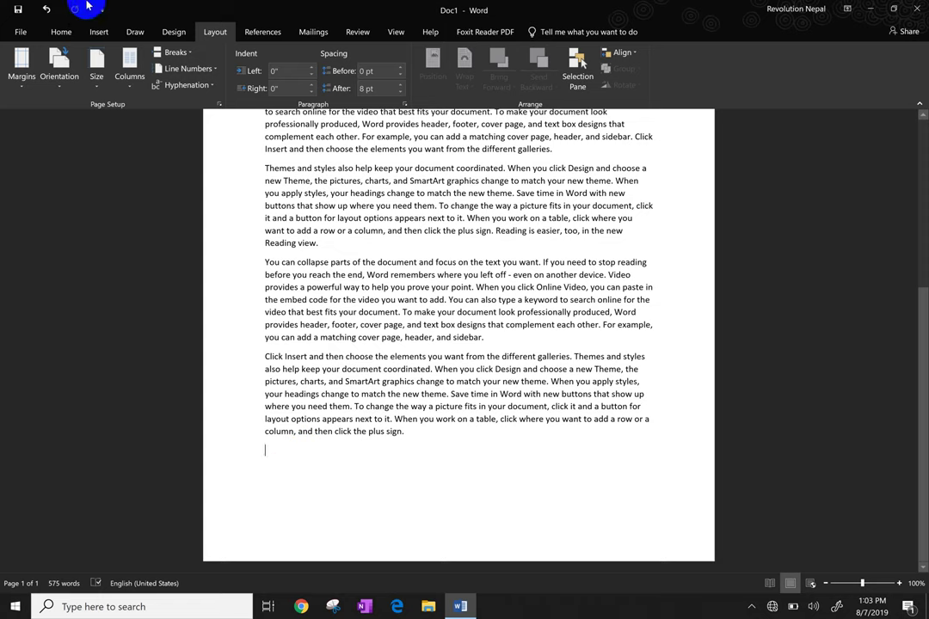
click(99, 32)
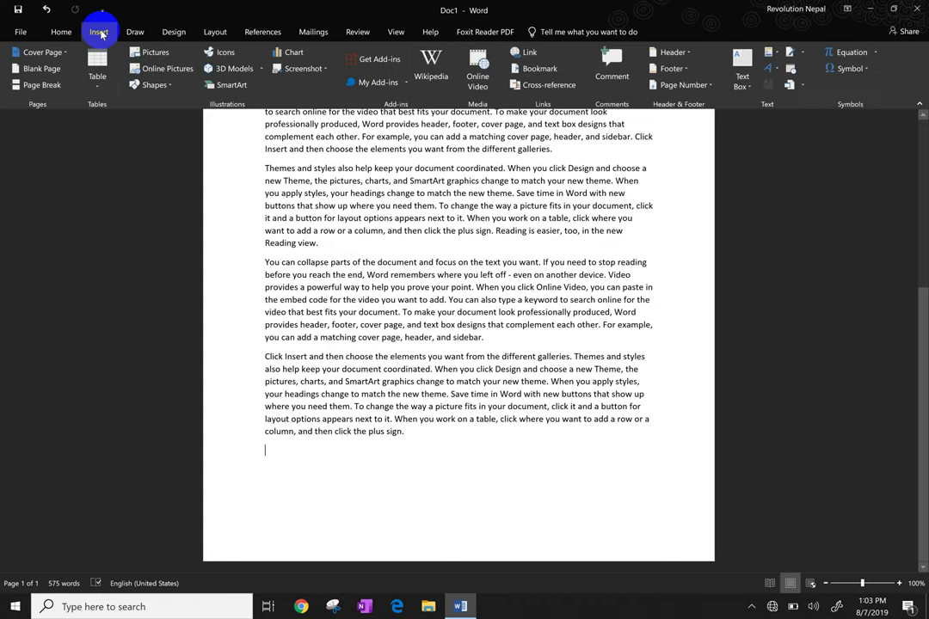
Add two page breaks after the final paragraph, extending the document to three pages.
click(43, 85)
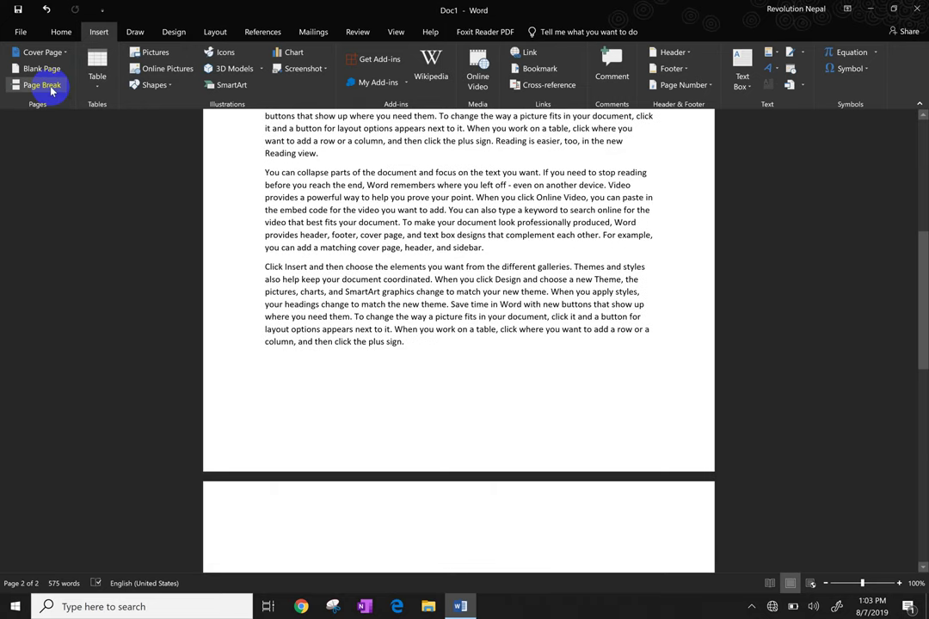
click(282, 366)
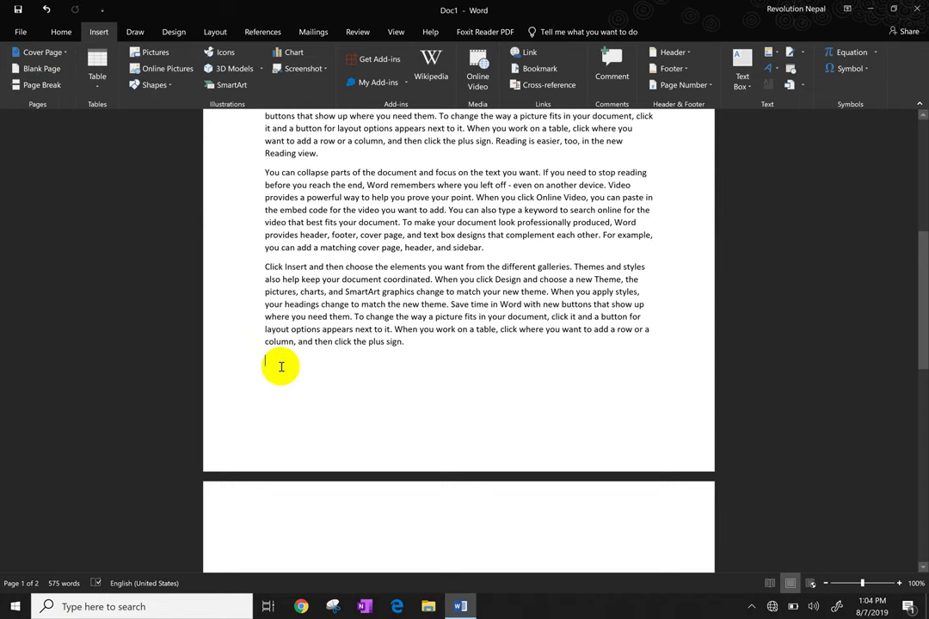
key(ctrl+Return)
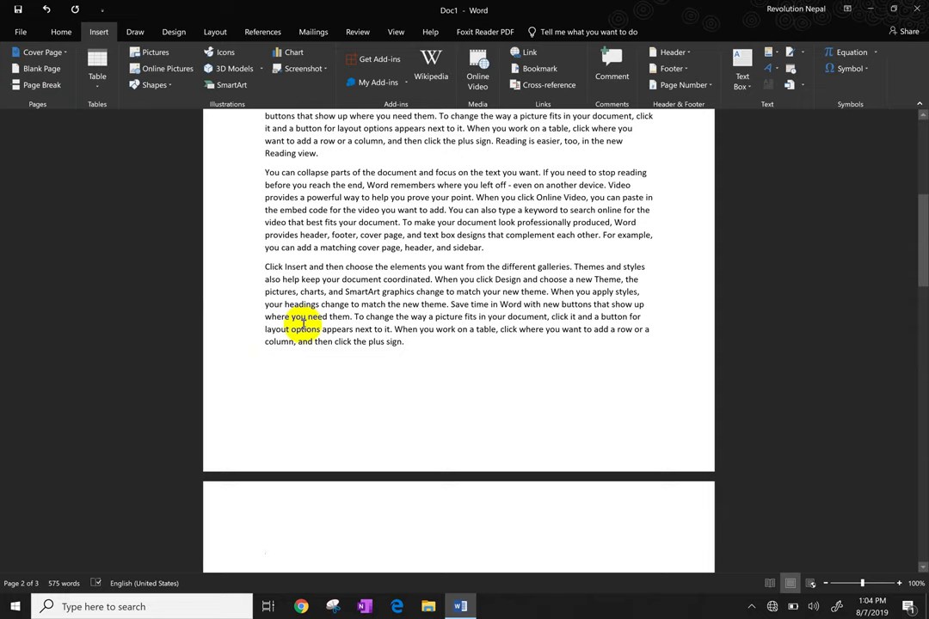
scroll(303, 323, down, 3)
scroll(303, 324, down, 5)
scroll(303, 324, down, 5)
scroll(303, 323, down, 3)
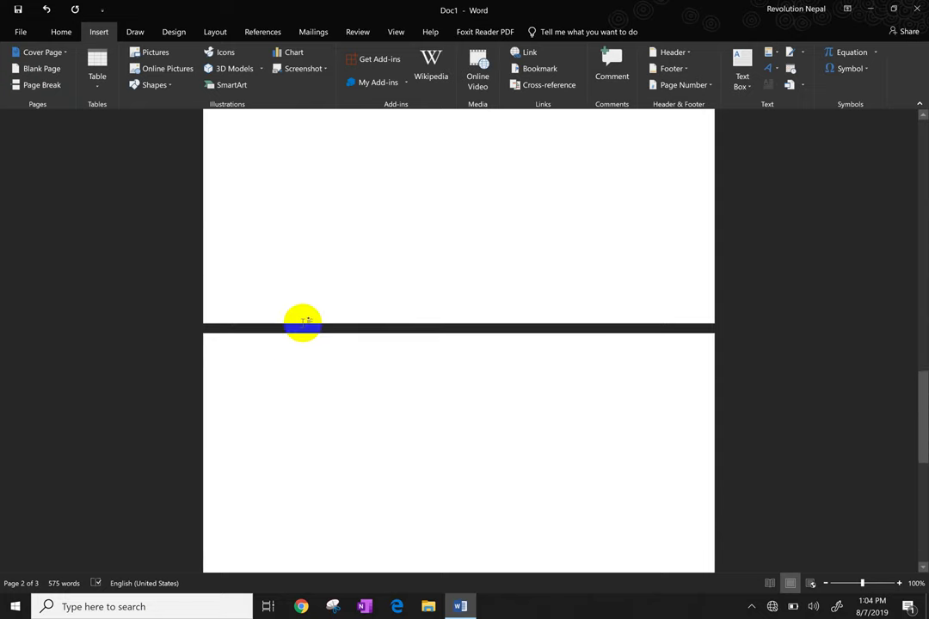
scroll(303, 323, down, 4)
scroll(302, 323, up, 3)
scroll(302, 323, up, 5)
scroll(302, 323, up, 1)
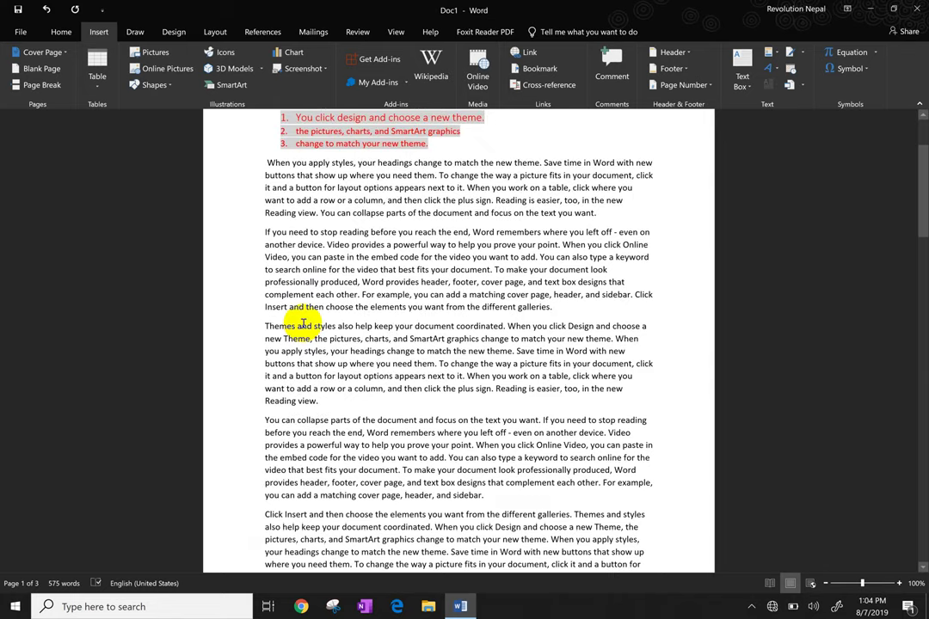
scroll(303, 324, down, 1)
scroll(303, 323, down, 3)
scroll(303, 324, down, 2)
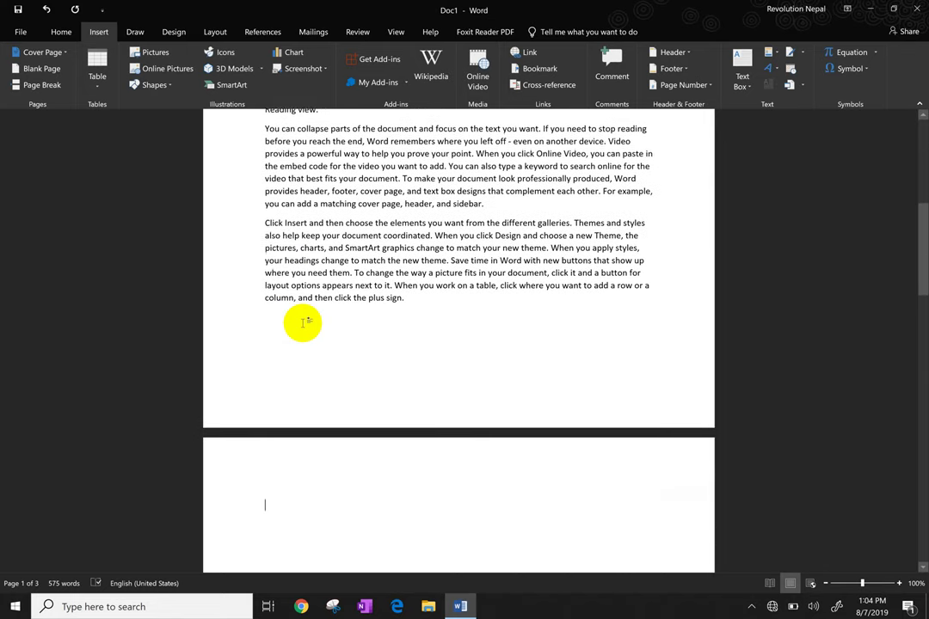
scroll(303, 323, down, 1)
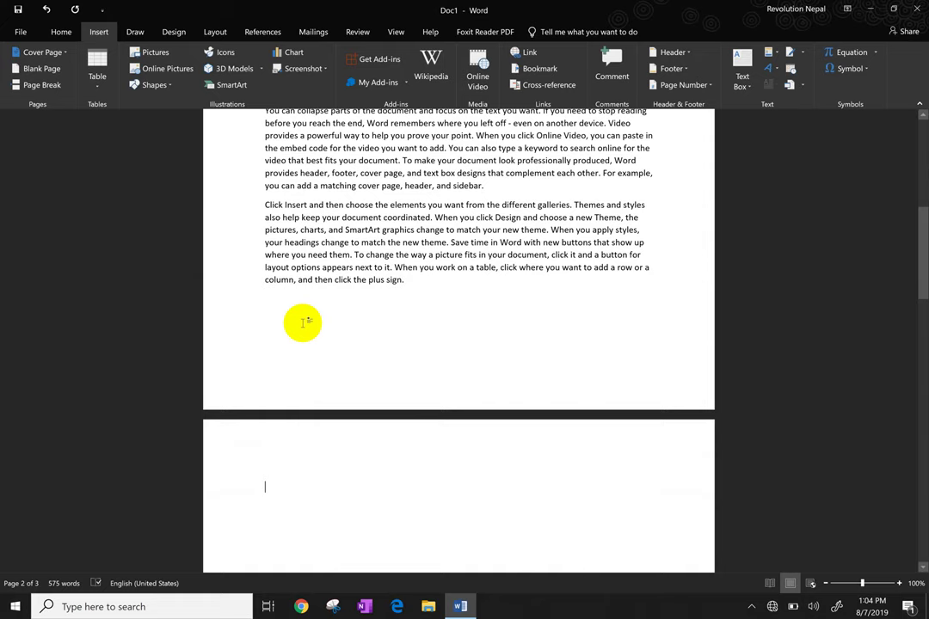
click(63, 32)
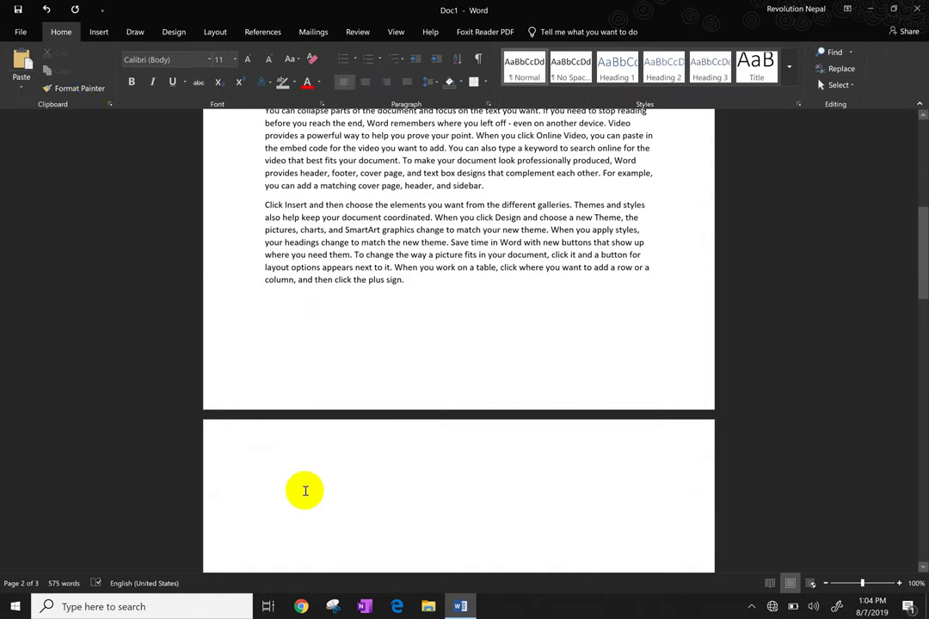
scroll(419, 319, down, 3)
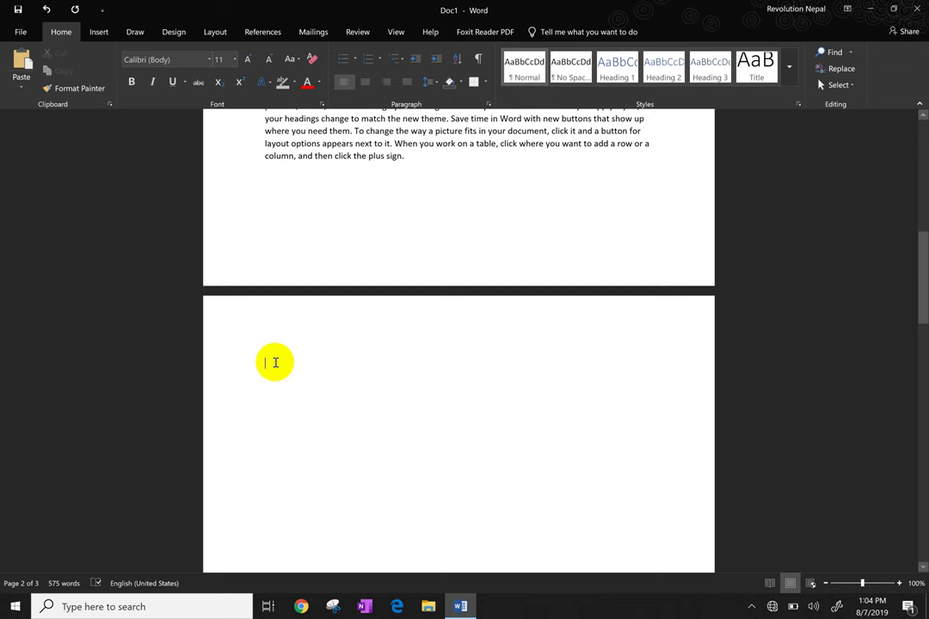
scroll(274, 359, up, 5)
scroll(271, 354, up, 1)
click(330, 281)
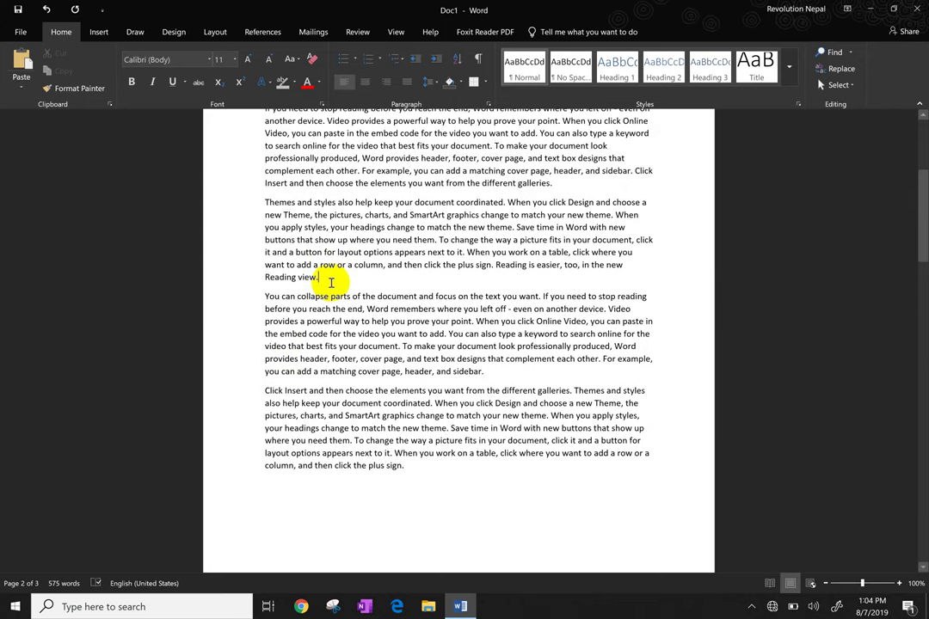
scroll(330, 296, down, 2)
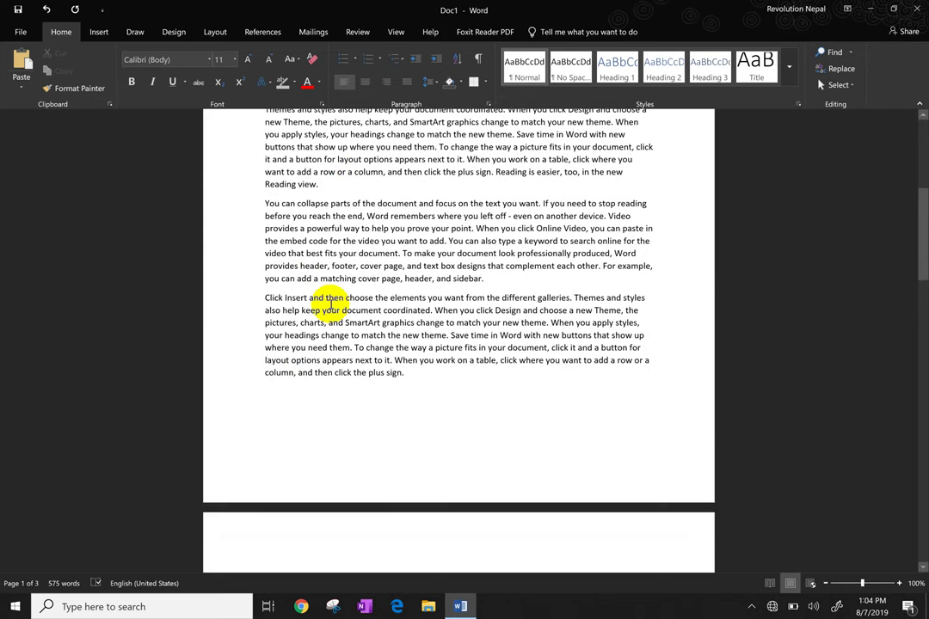
scroll(330, 306, down, 1)
scroll(331, 305, down, 2)
scroll(328, 303, down, 1)
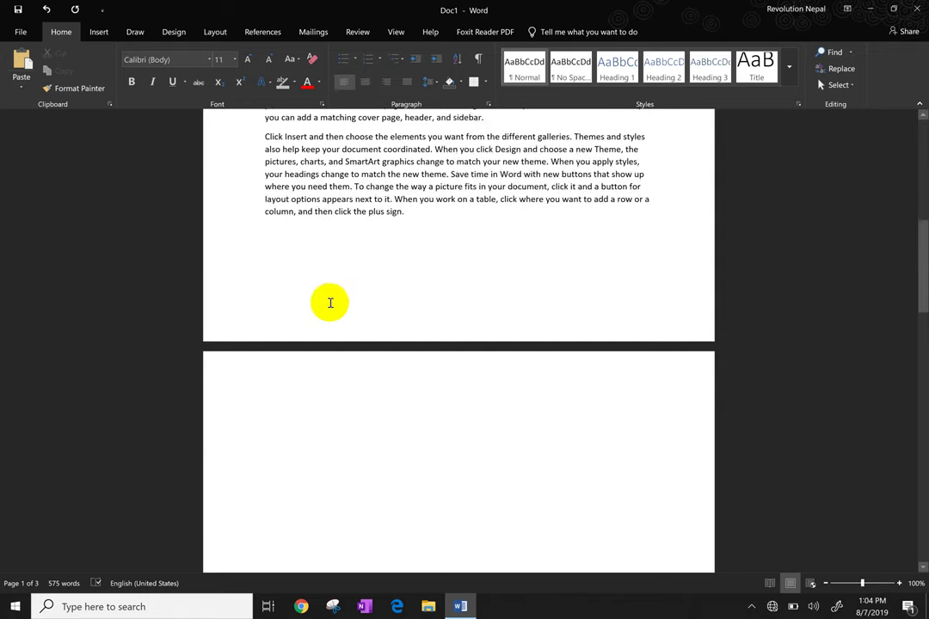
scroll(604, 293, down, 5)
drag(924, 321, 921, 321)
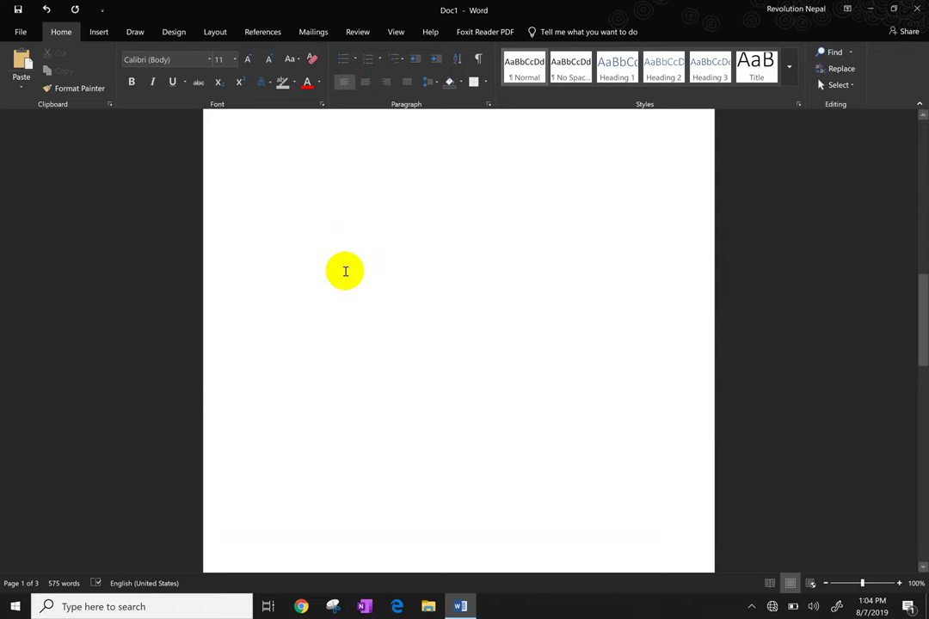
scroll(345, 272, up, 1)
scroll(345, 271, down, 1)
scroll(345, 272, up, 2)
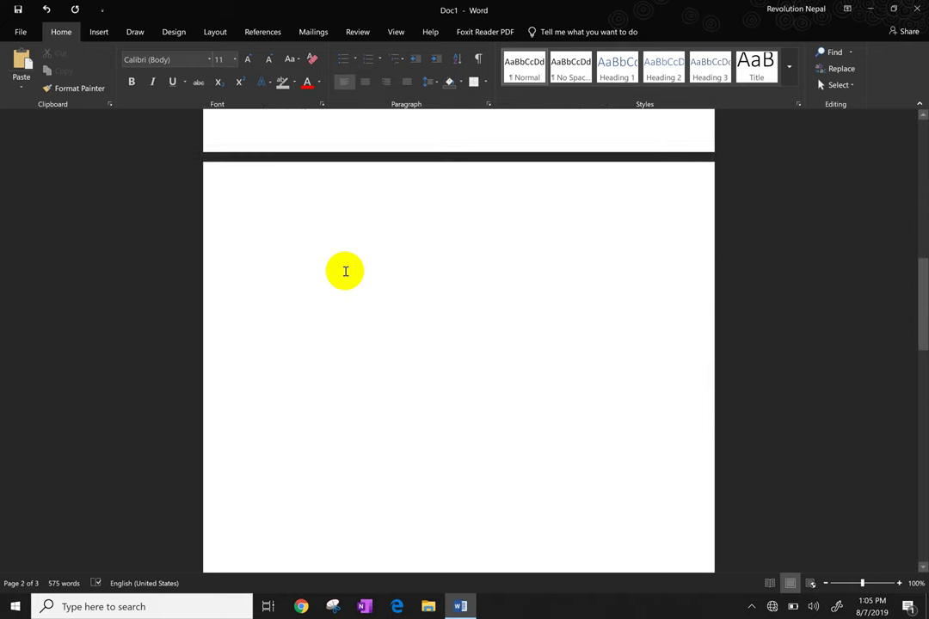
scroll(345, 271, up, 2)
scroll(345, 272, up, 1)
scroll(345, 272, up, 3)
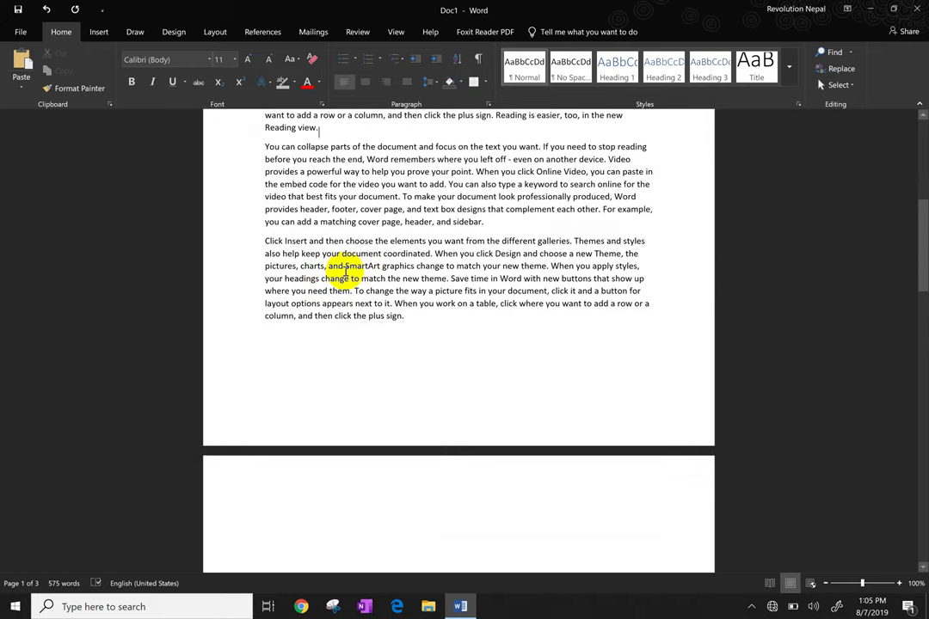
scroll(387, 318, down, 5)
scroll(378, 315, down, 3)
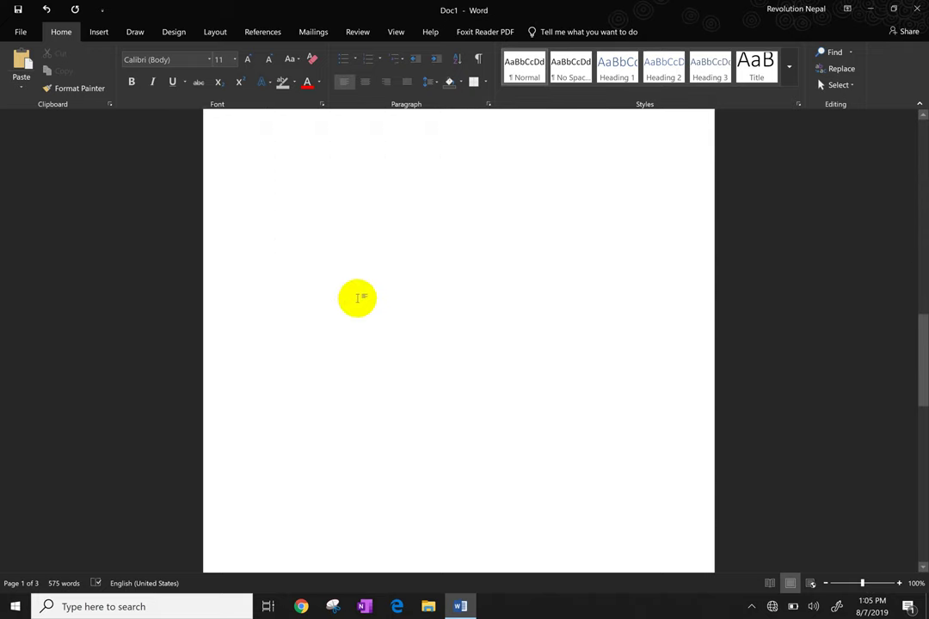
click(302, 300)
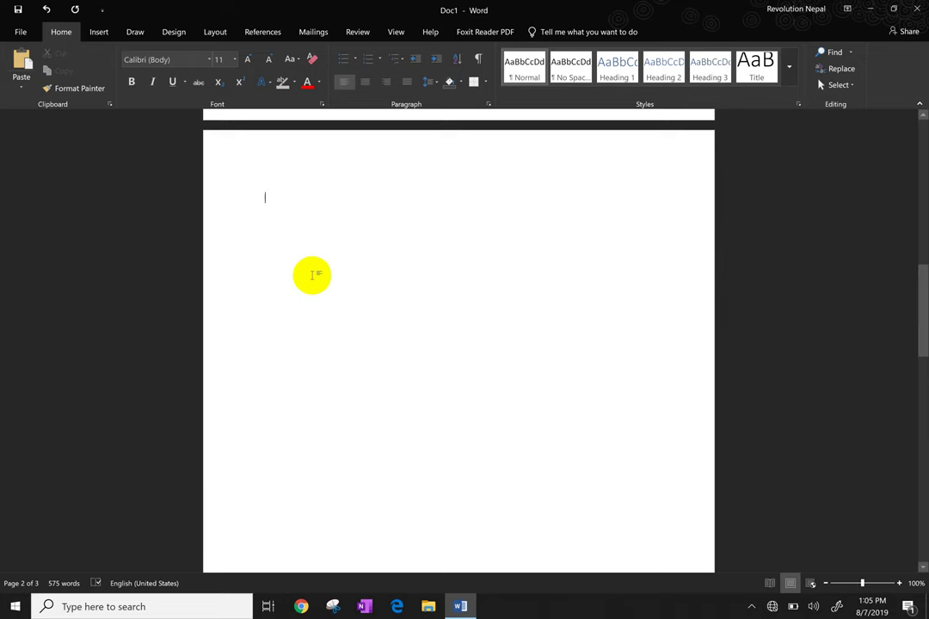
right_click(313, 280)
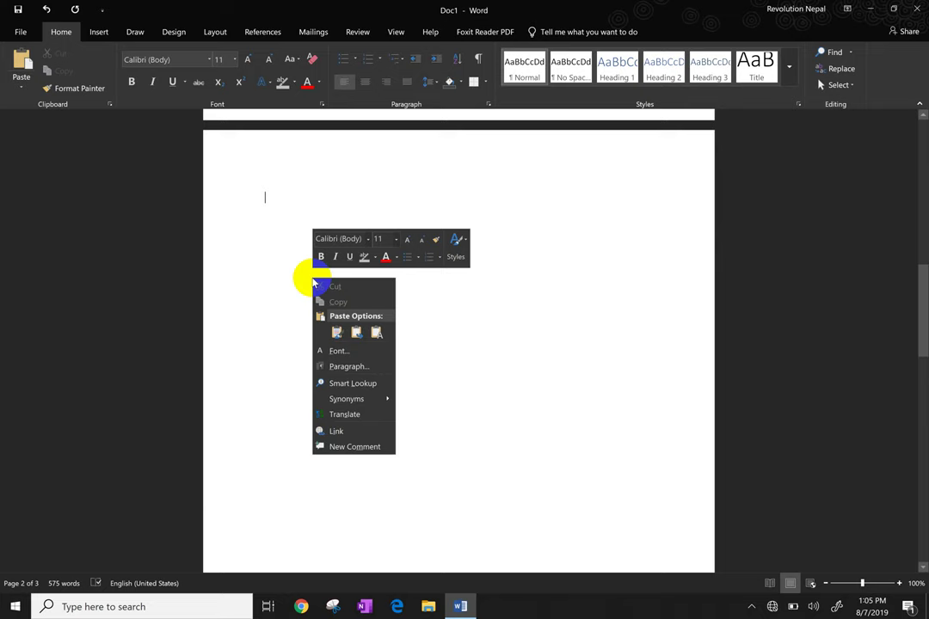
click(289, 261)
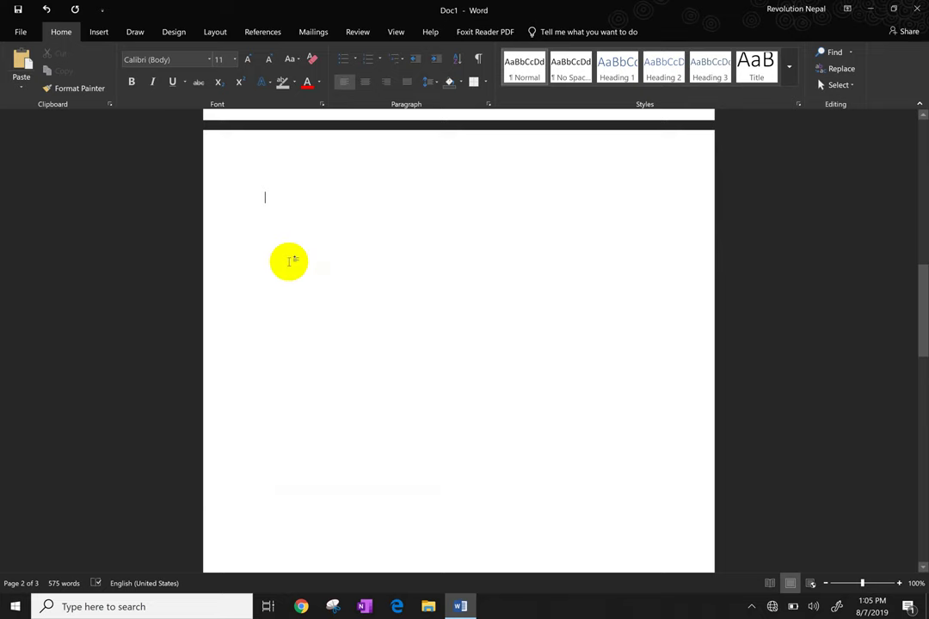
Insert an empty 2-column, 4-row table at the top of page 2.
click(99, 34)
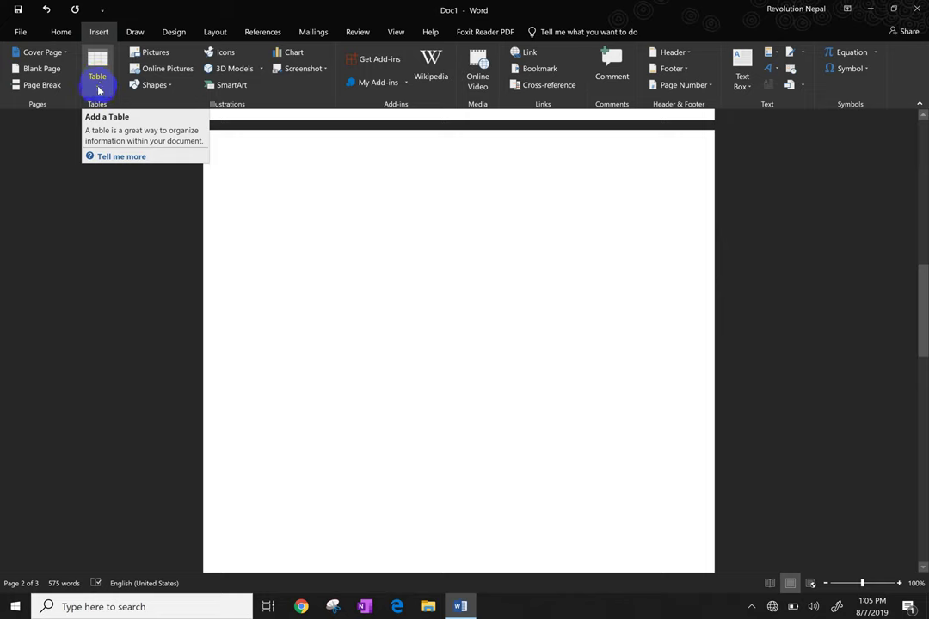
click(99, 91)
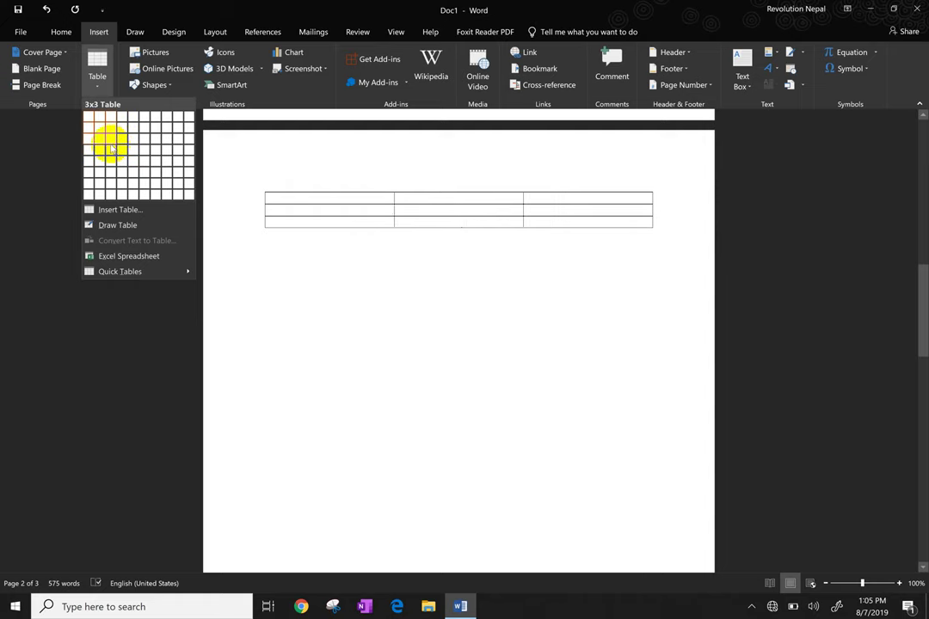
click(105, 150)
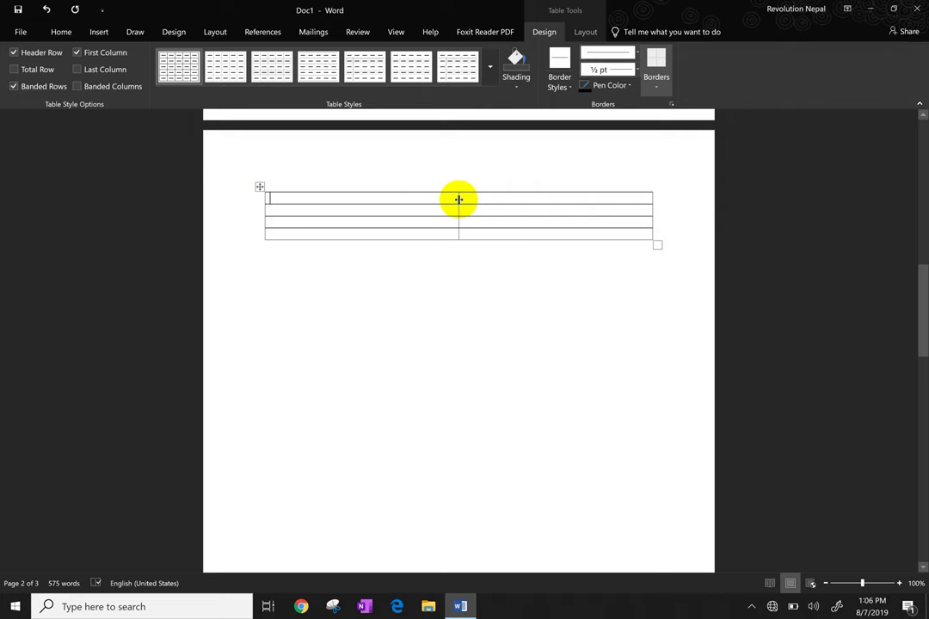
Narrow the S.N column and enter serial numbers 1 and 3, replacing the wrong 4.
drag(458, 199, 311, 203)
text(S.N)
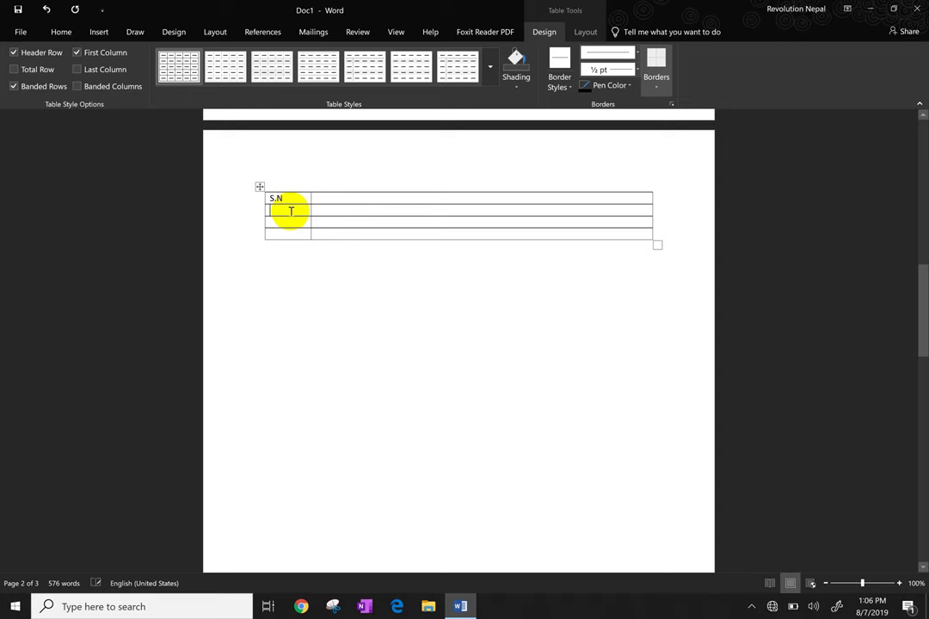
click(291, 211)
text(1)
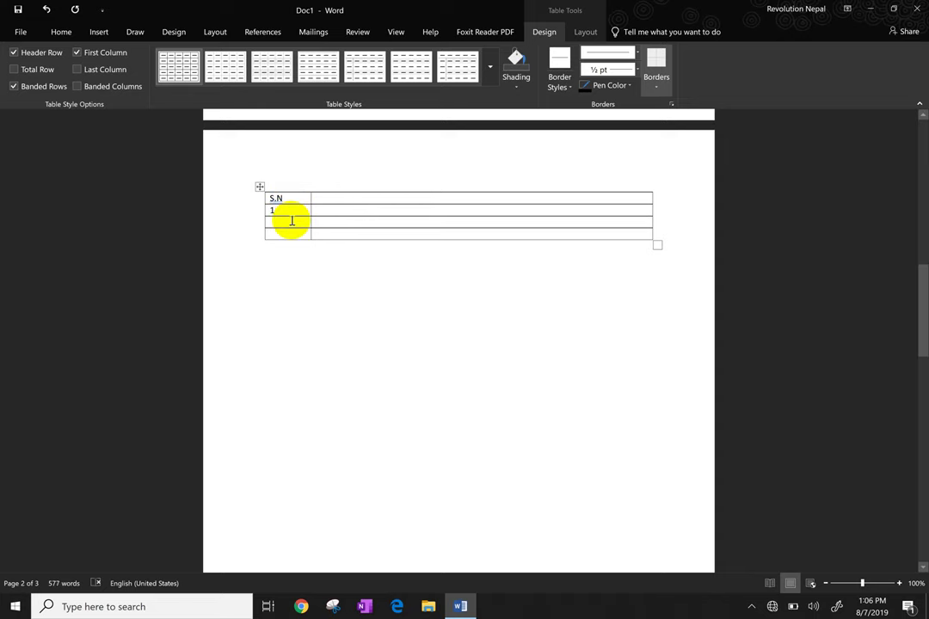
text(2)
click(300, 234)
text(4)
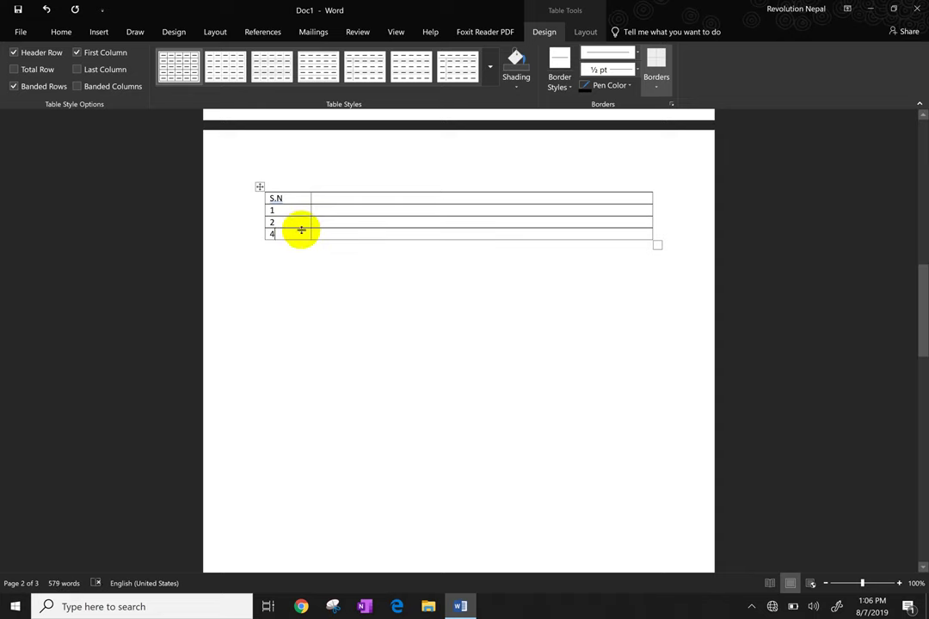
key(BackSpace)
text(3)
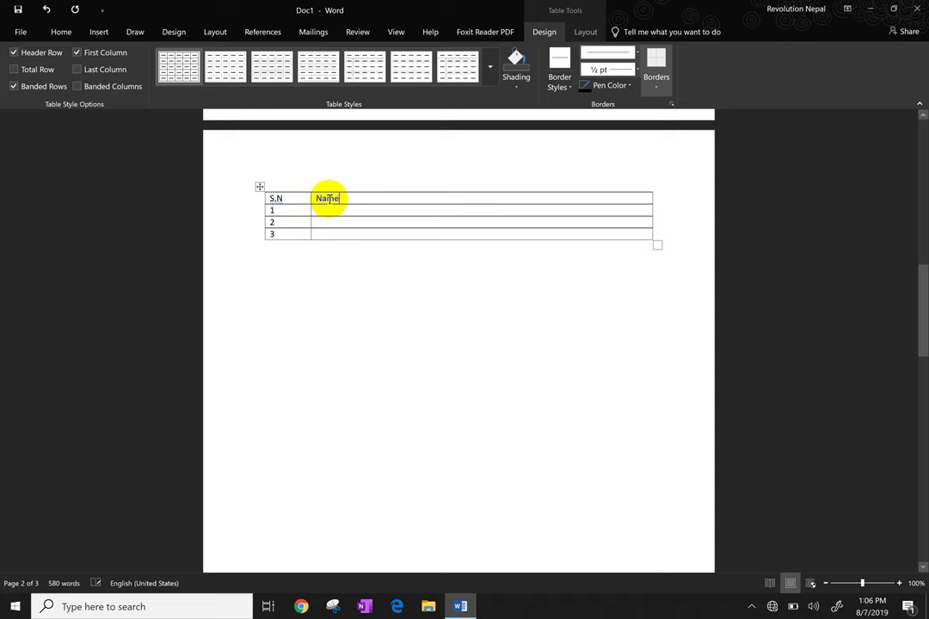
Type a person's full name into the Name cells.
click(336, 213)
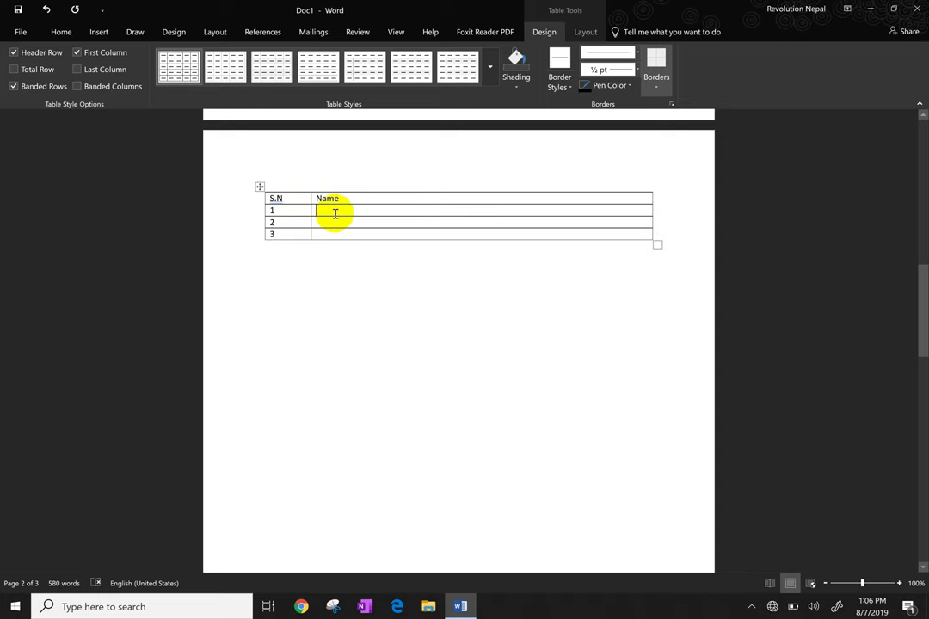
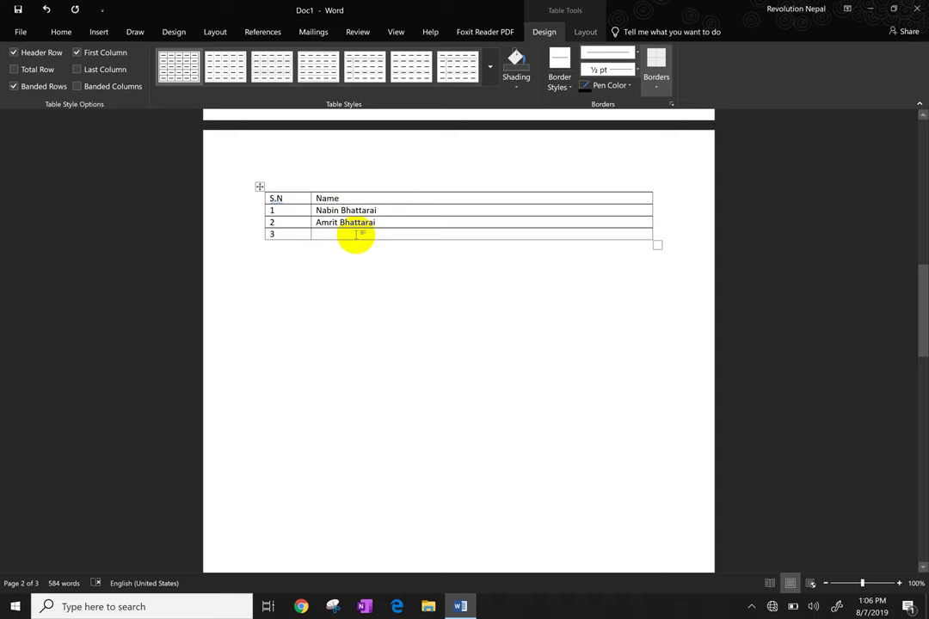
Undo an accidental row-edge drag and widen the S.N column toward the table's middle.
click(650, 223)
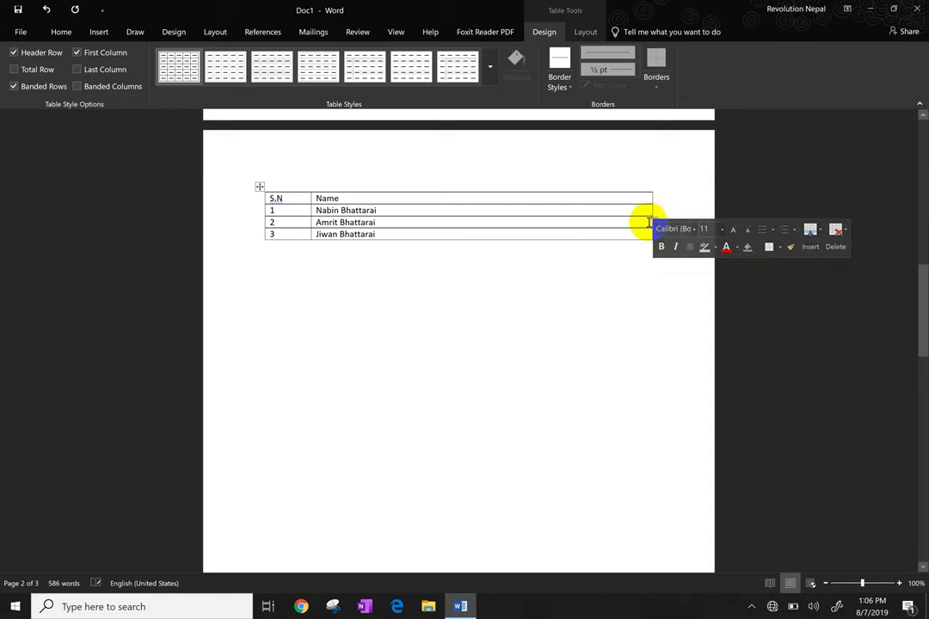
drag(652, 223, 445, 225)
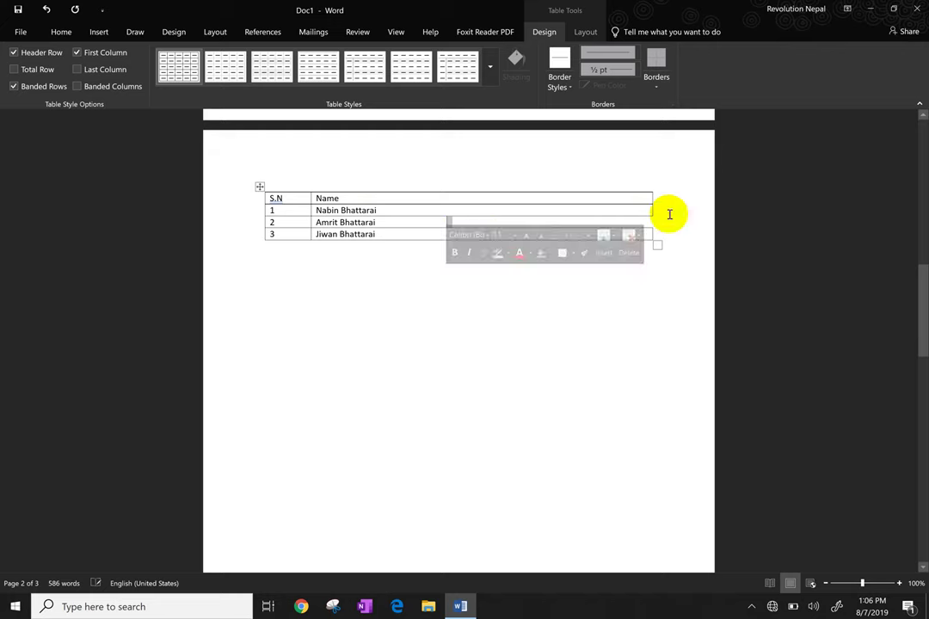
key(ctrl+z)
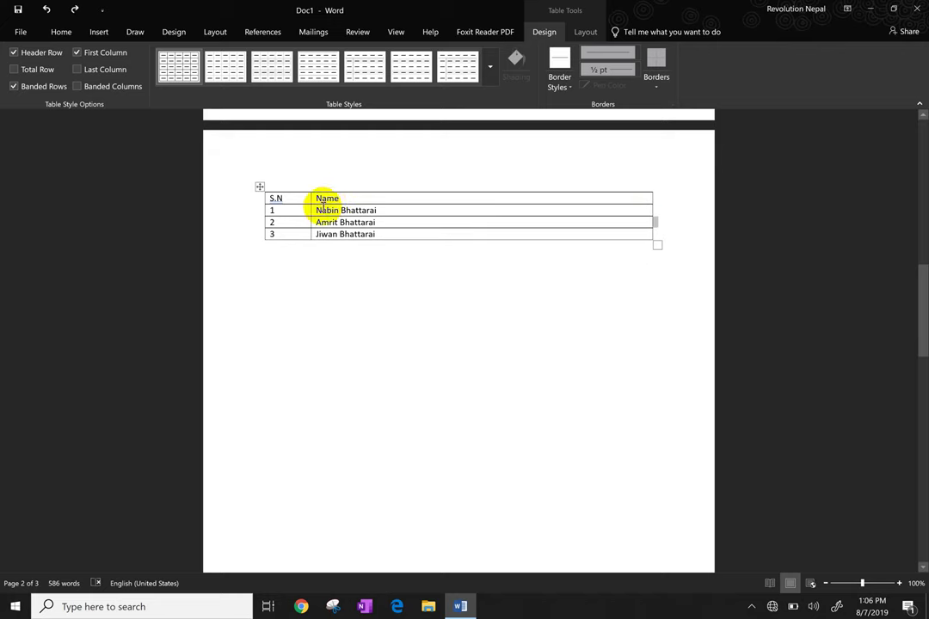
drag(311, 209, 415, 210)
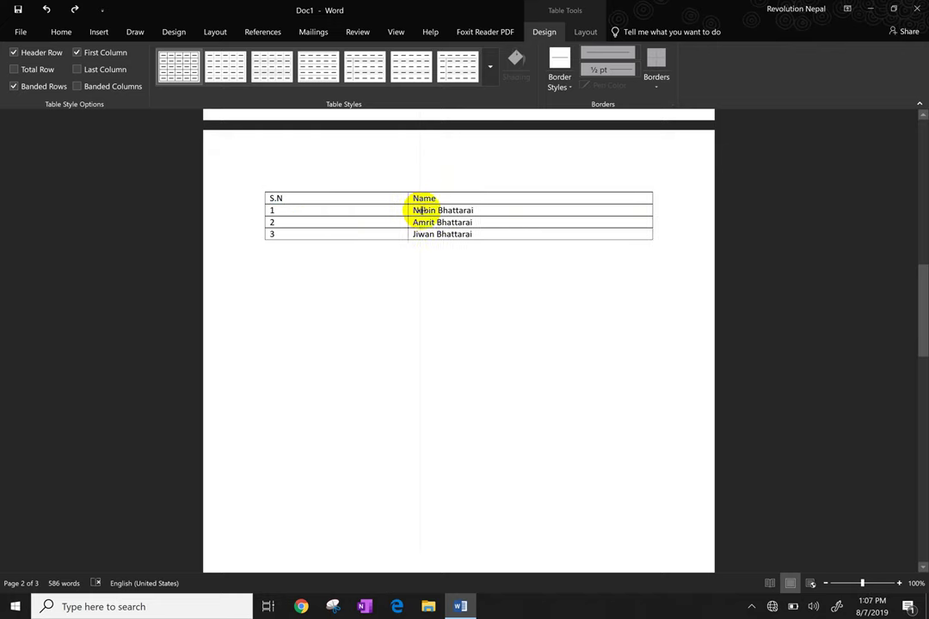
click(533, 293)
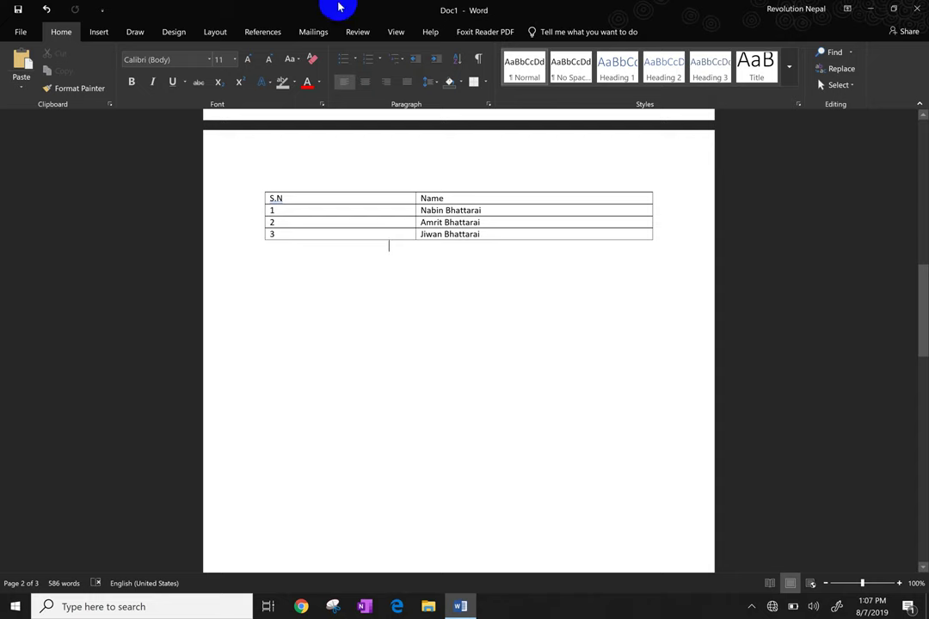
Draw a box below the table and split it into two rows of three cells.
click(101, 31)
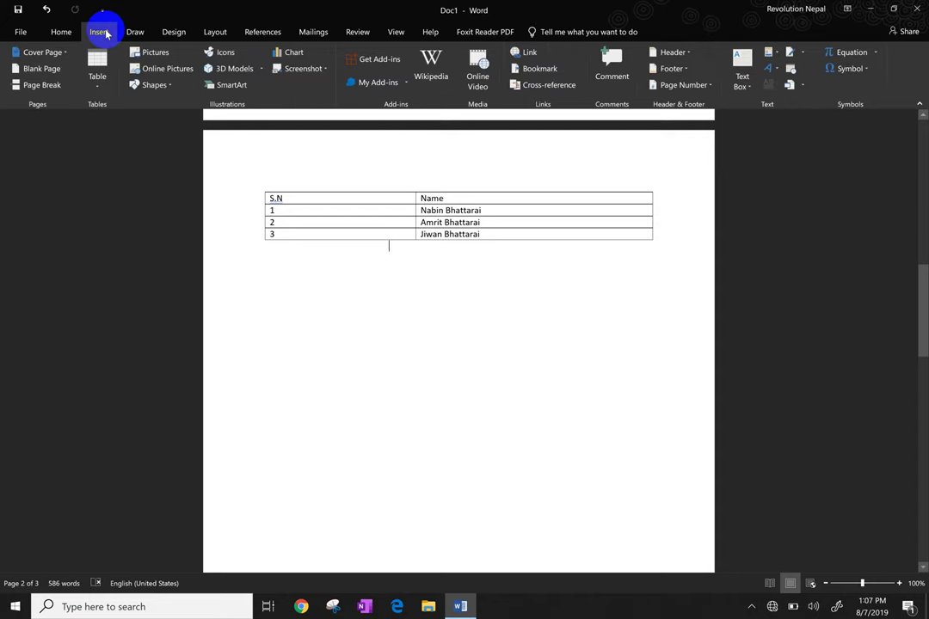
click(99, 83)
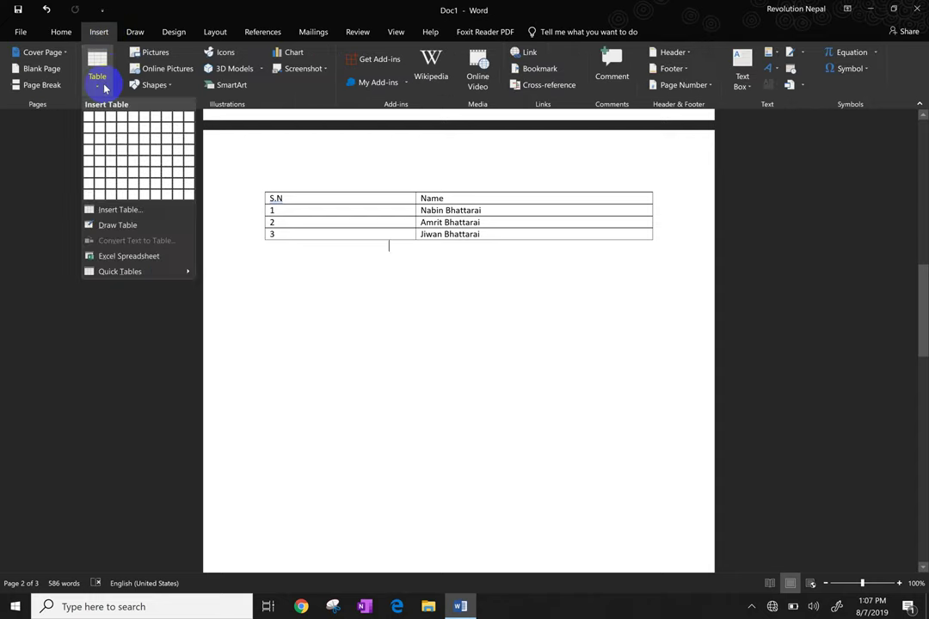
click(116, 225)
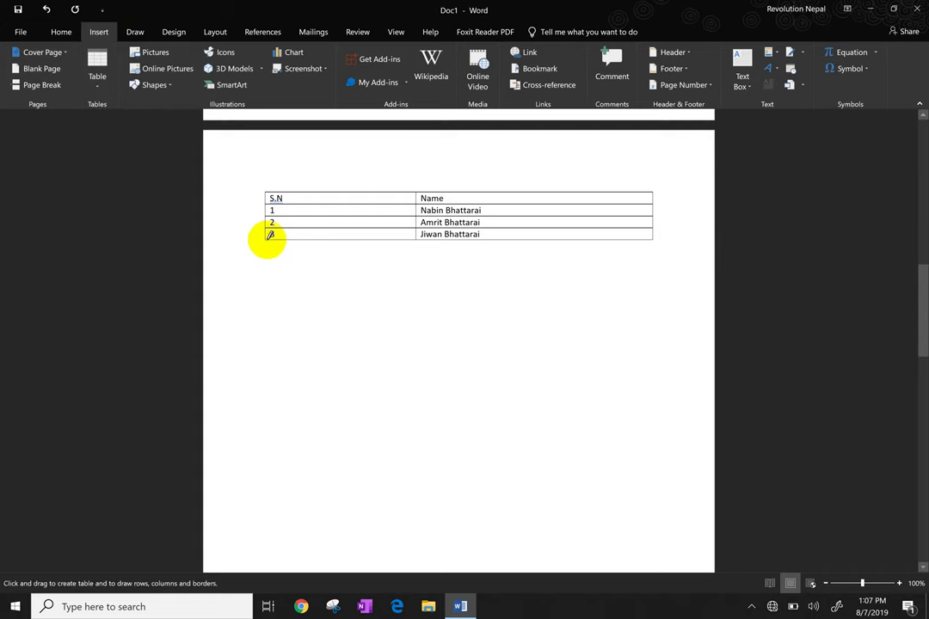
mouse_move(266, 241)
mouse_down()
mouse_move(328, 273)
mouse_move(652, 296)
mouse_up()
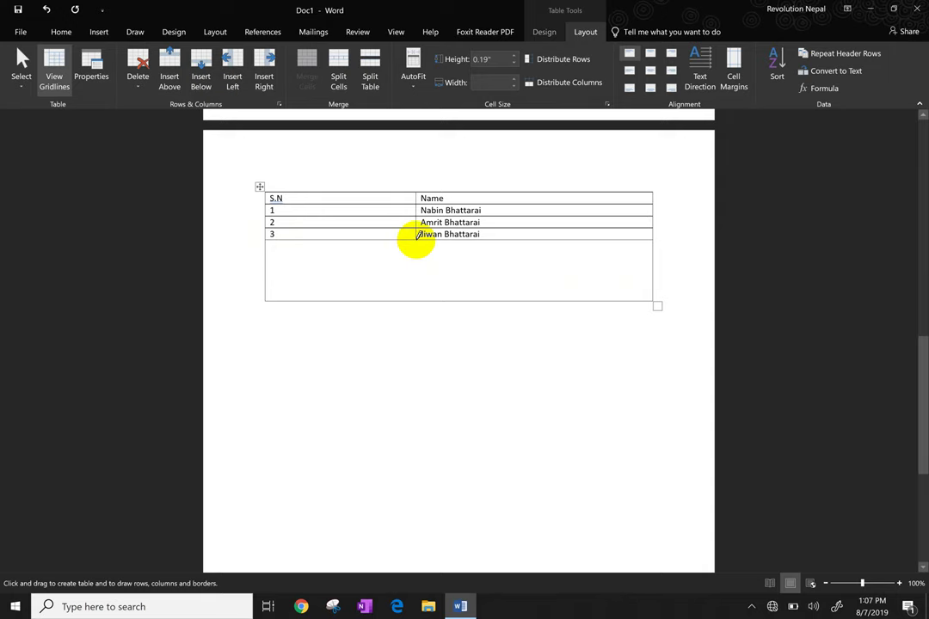
drag(418, 241, 417, 297)
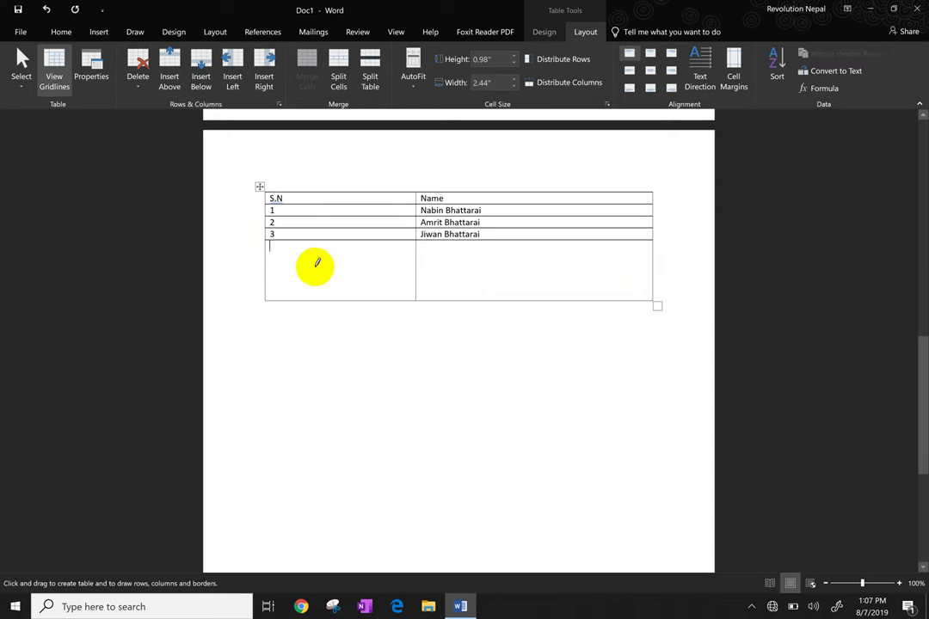
drag(267, 264, 601, 260)
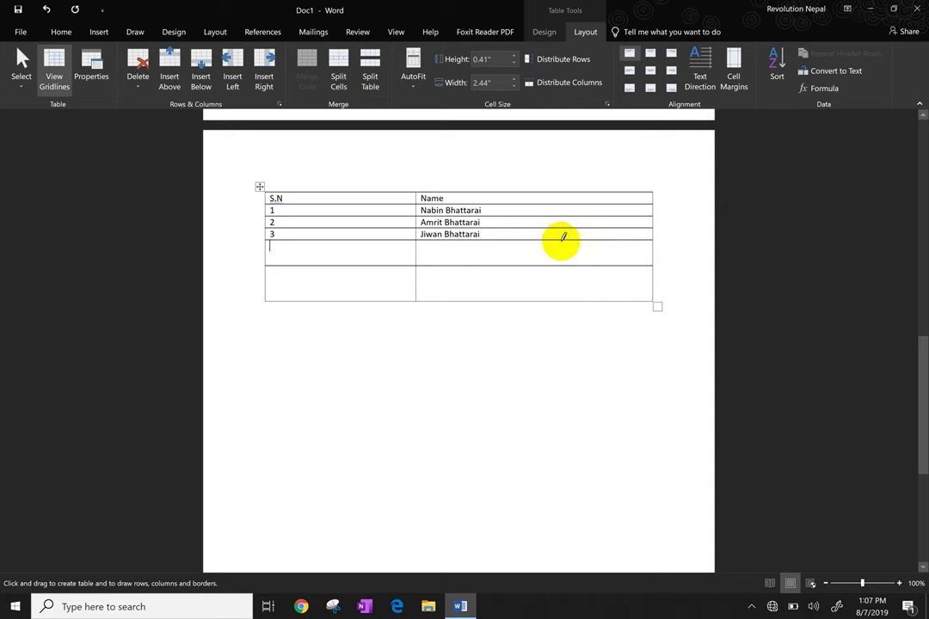
drag(563, 230, 564, 298)
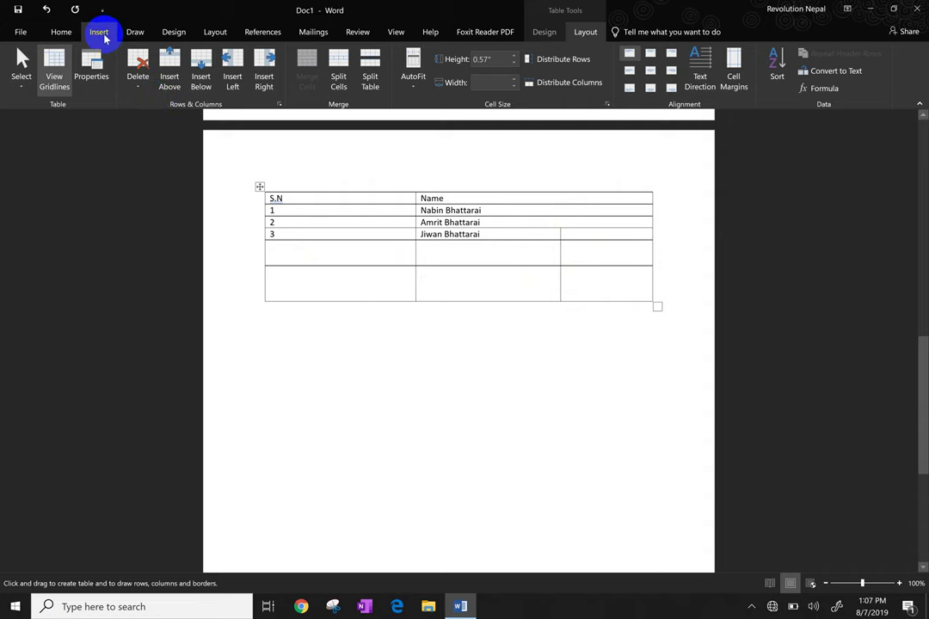
Delete one bottom-row cell with Shift cells left, then select the whole table.
click(135, 73)
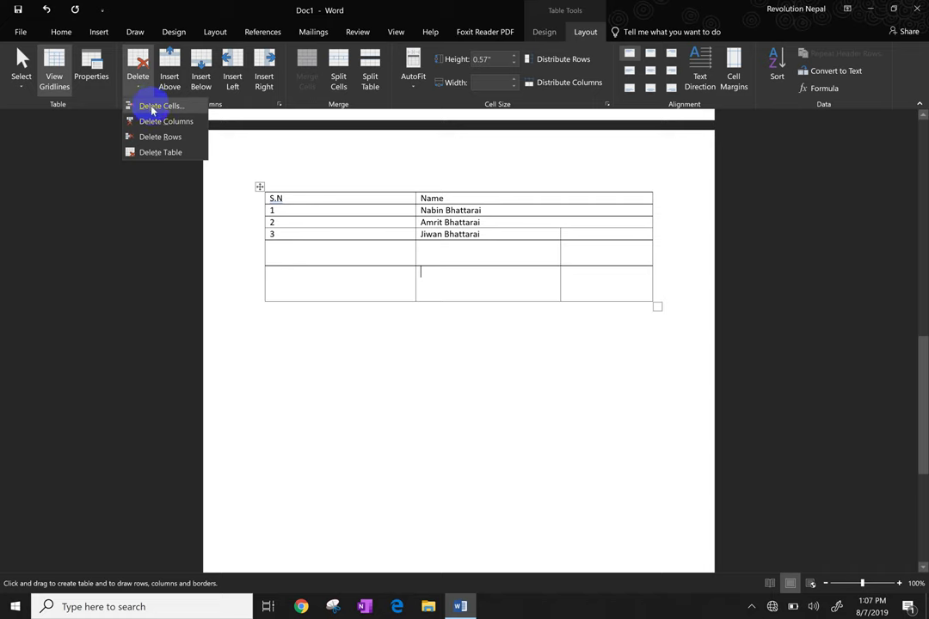
click(151, 107)
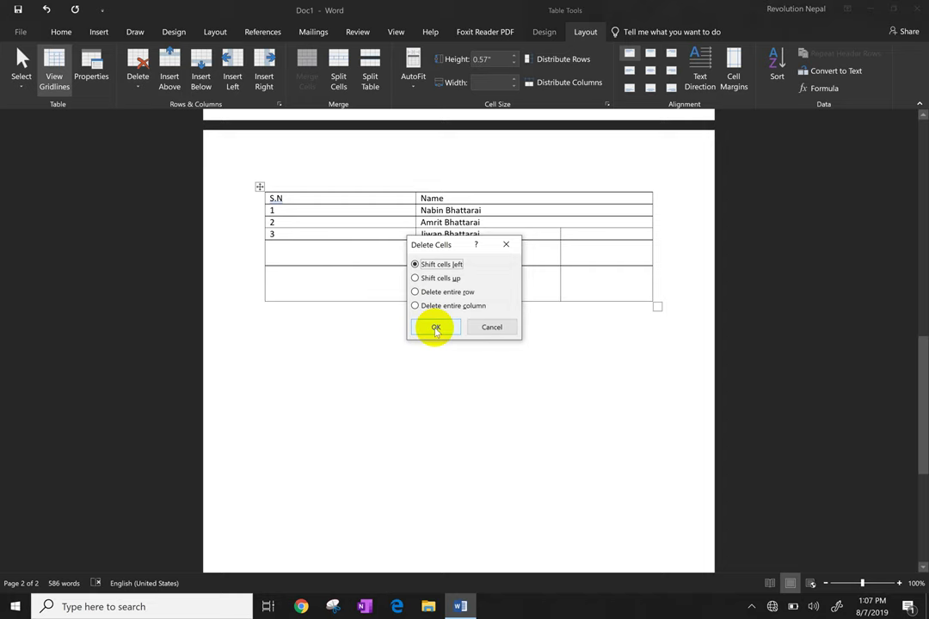
click(436, 328)
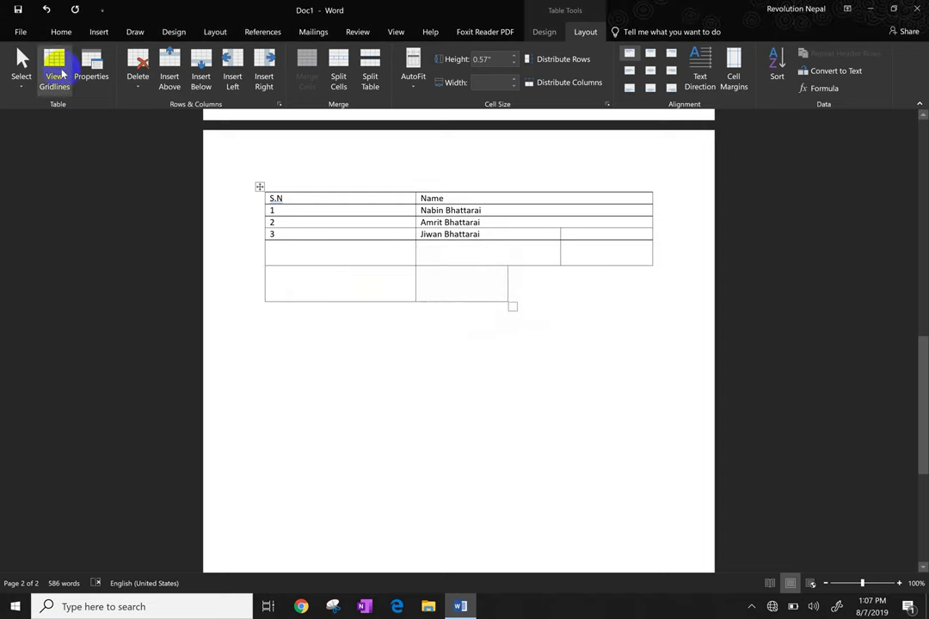
click(141, 86)
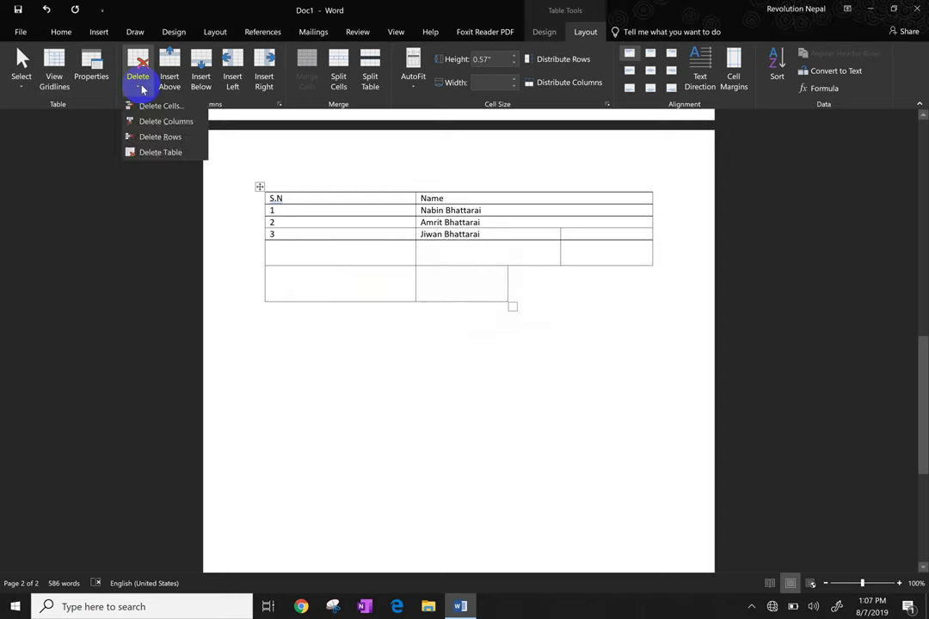
click(159, 93)
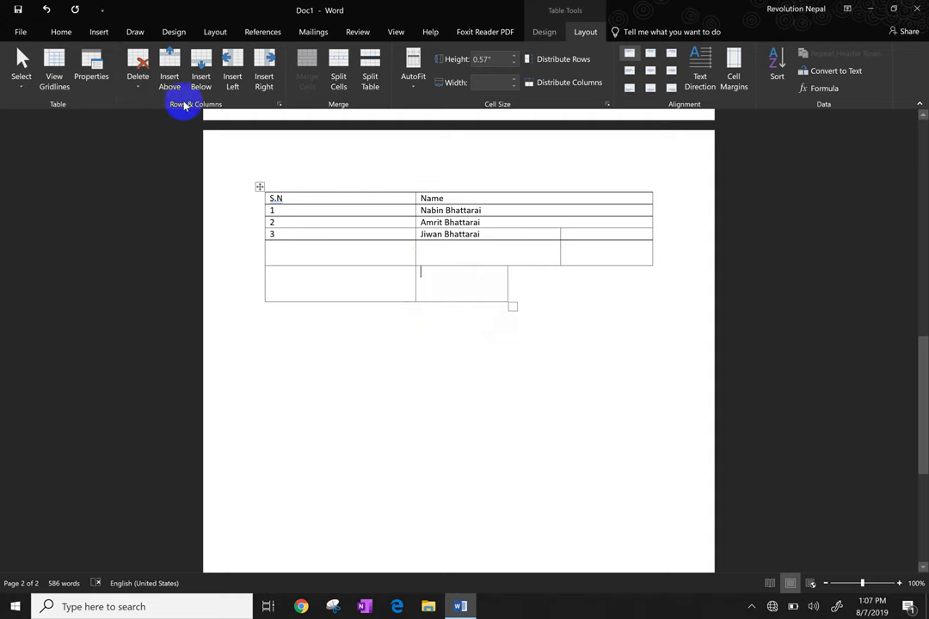
click(259, 186)
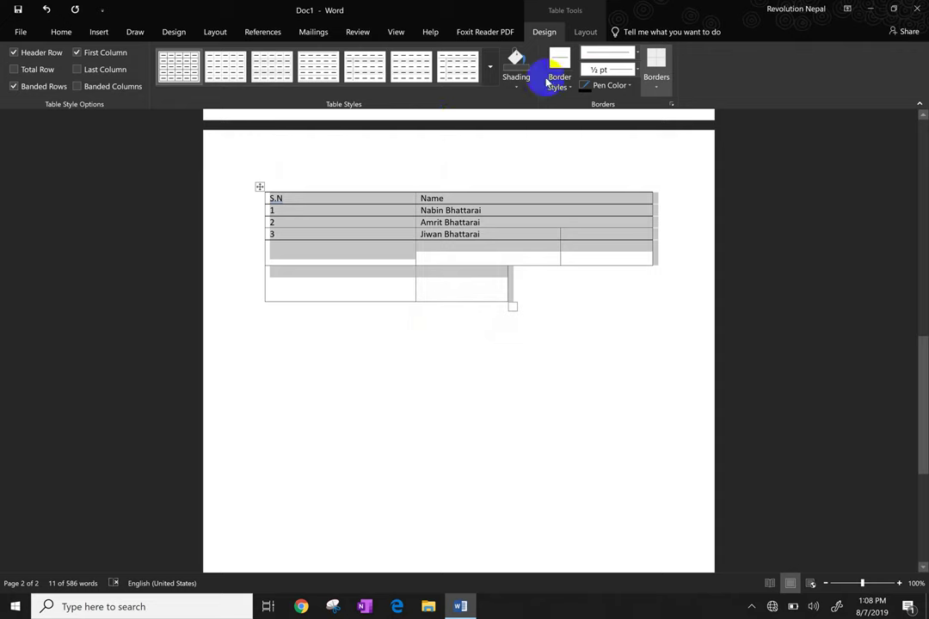
Turn Draw Table off, select the whole table and show the Table Tools Layout ribbon.
click(586, 33)
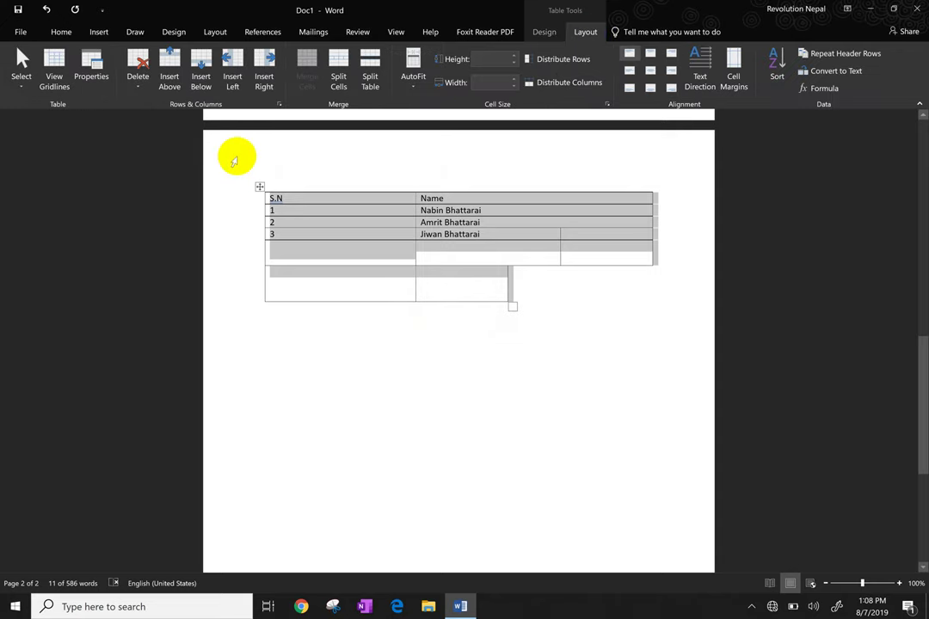
click(99, 32)
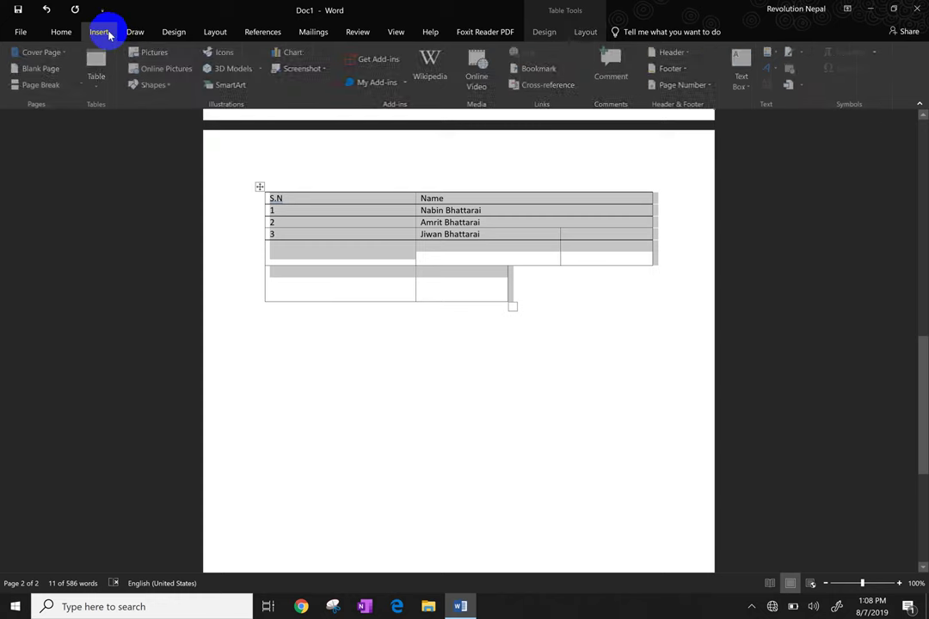
click(97, 82)
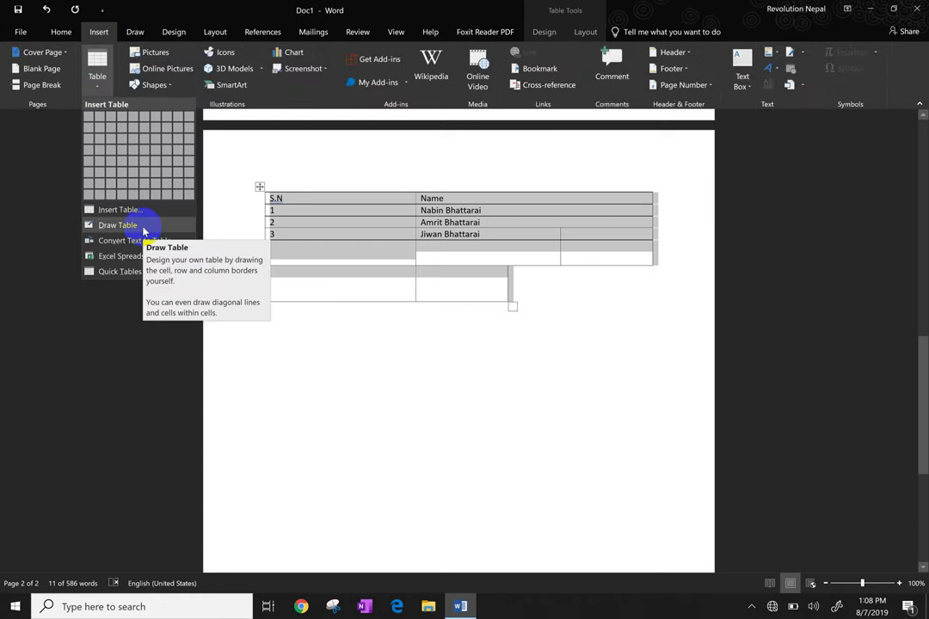
click(120, 226)
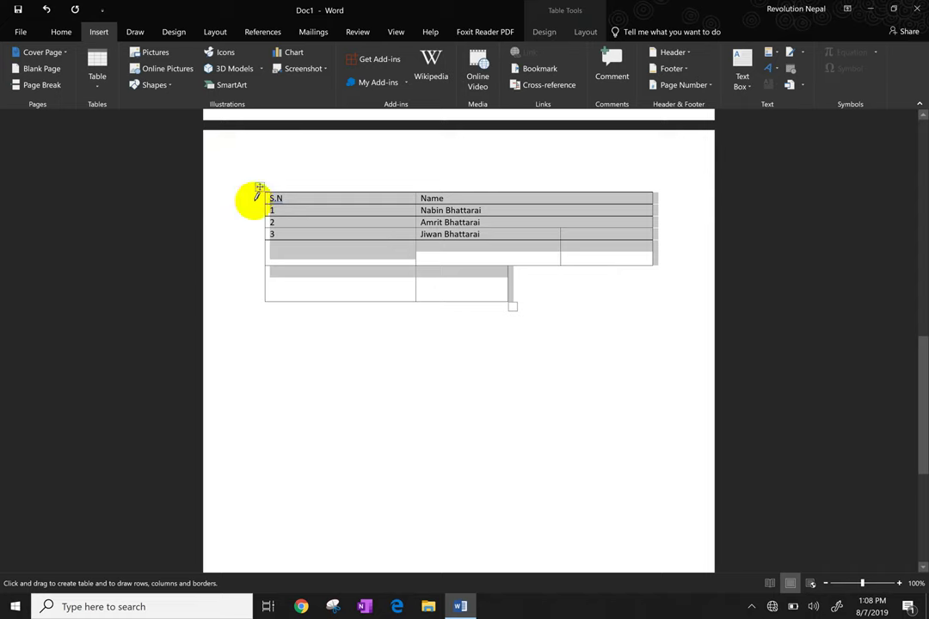
click(320, 321)
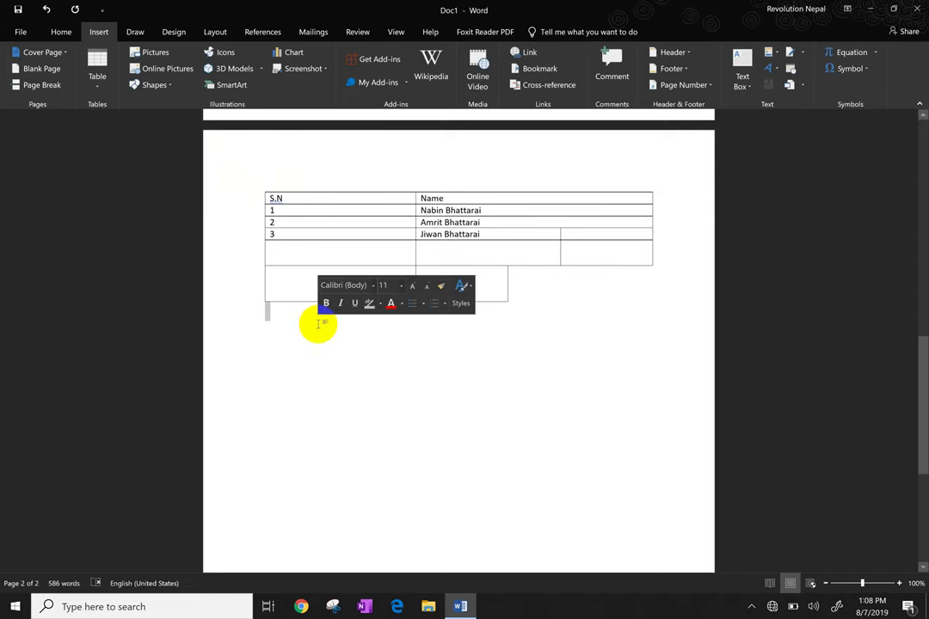
mouse_move(305, 203)
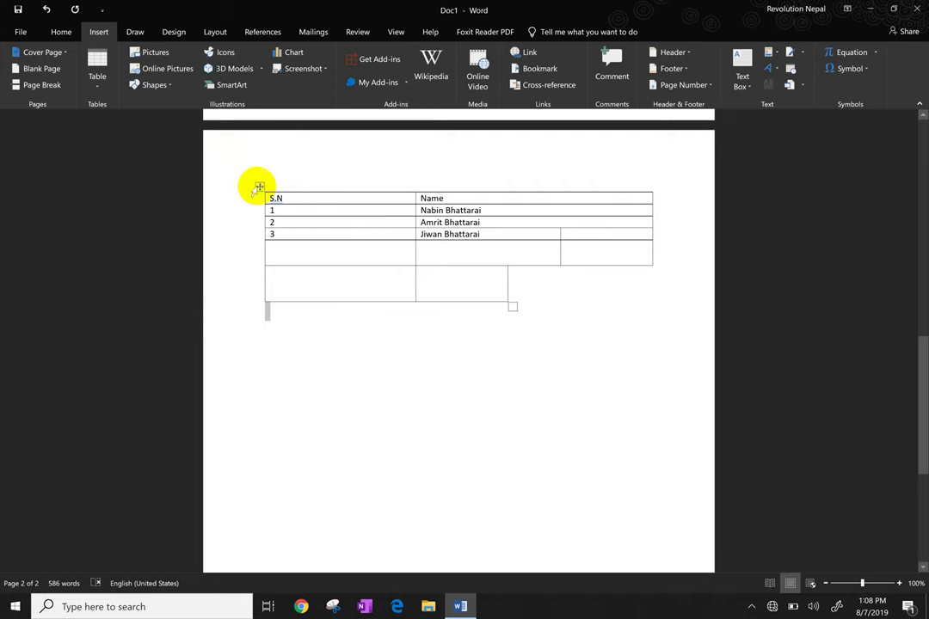
click(259, 187)
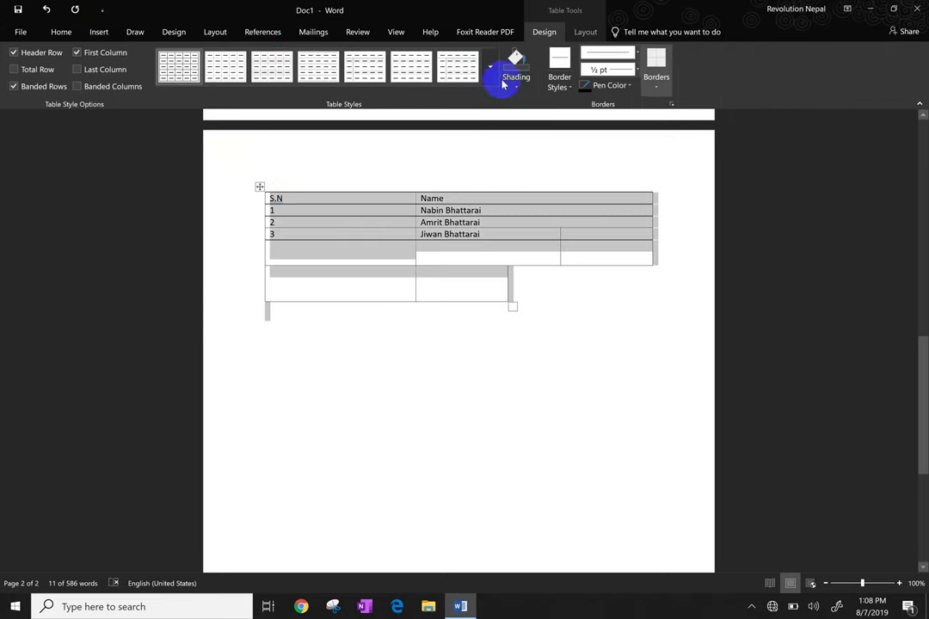
click(585, 32)
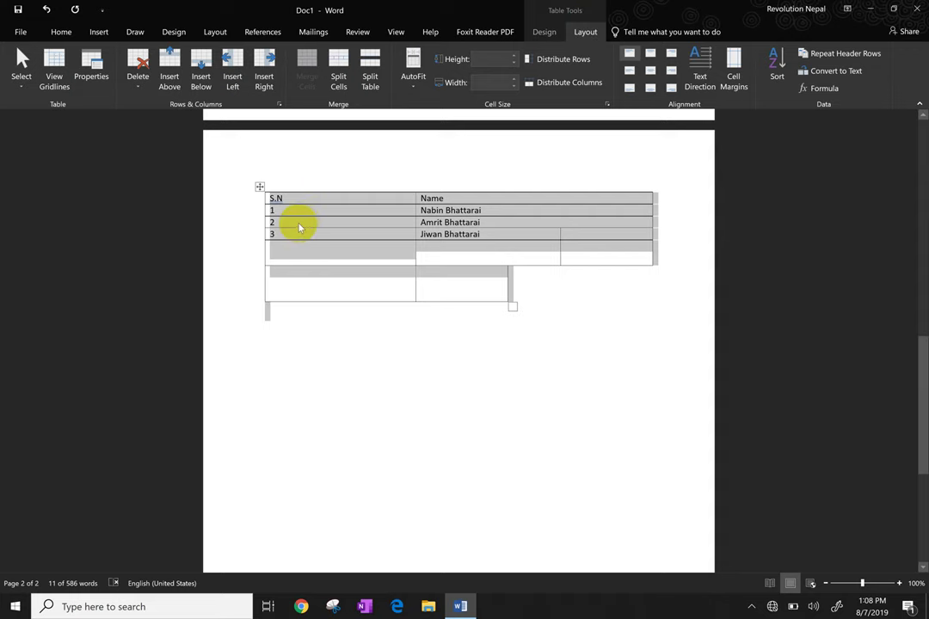
Clear all text from the S.N table, then undo back to the version holding only S.N, 1 and 2.
click(446, 275)
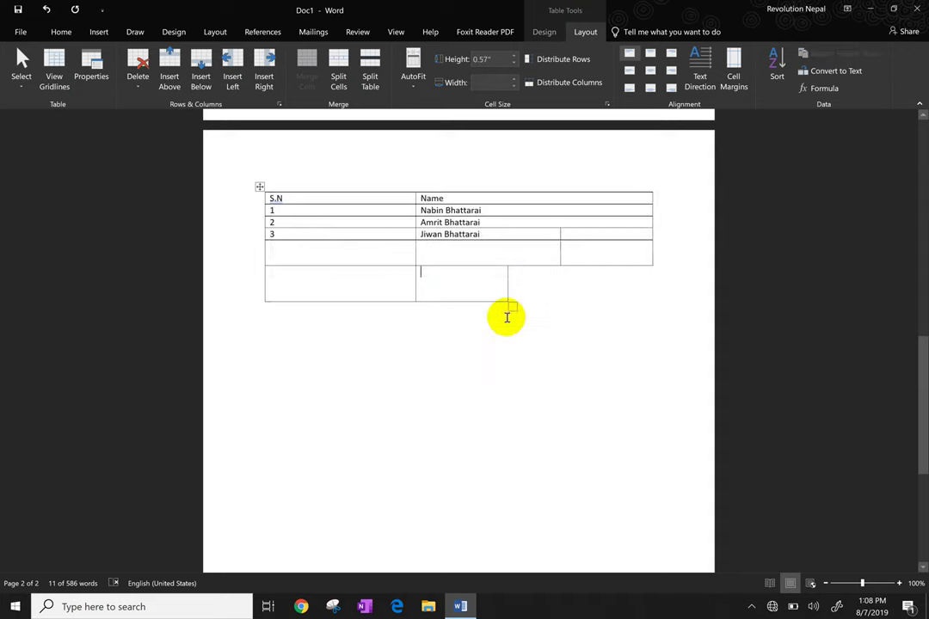
click(259, 186)
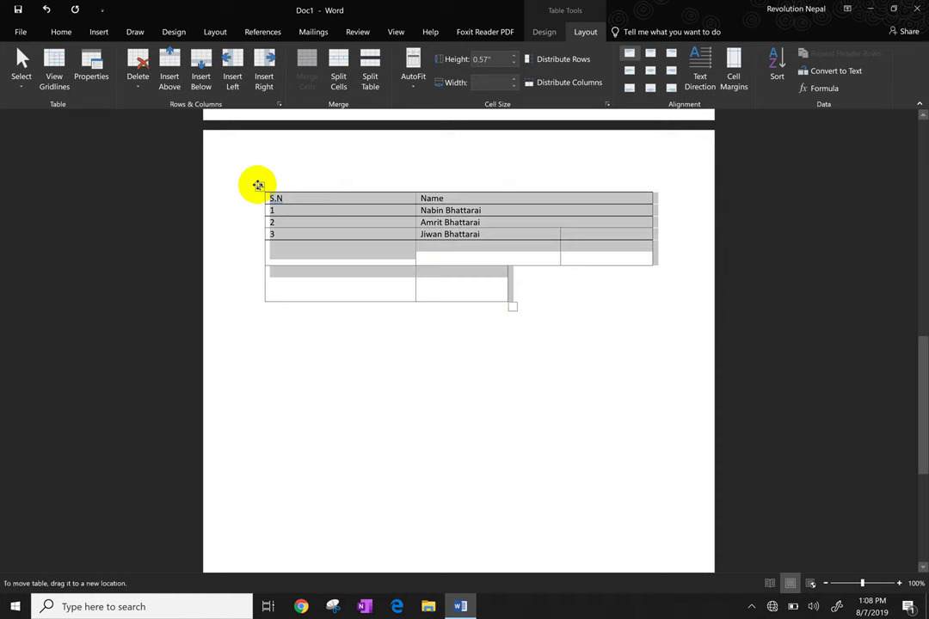
key(Delete)
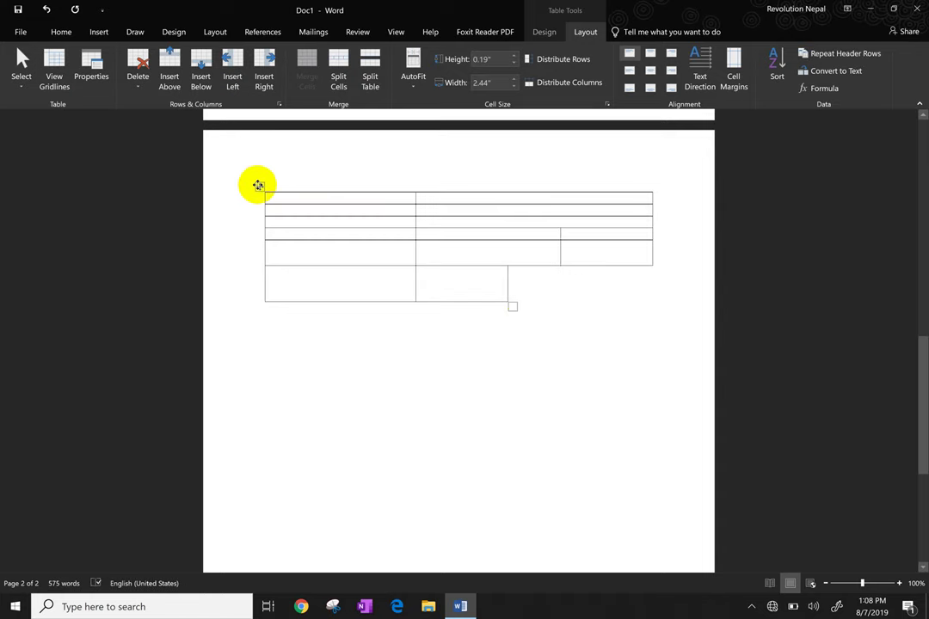
drag(539, 325, 239, 193)
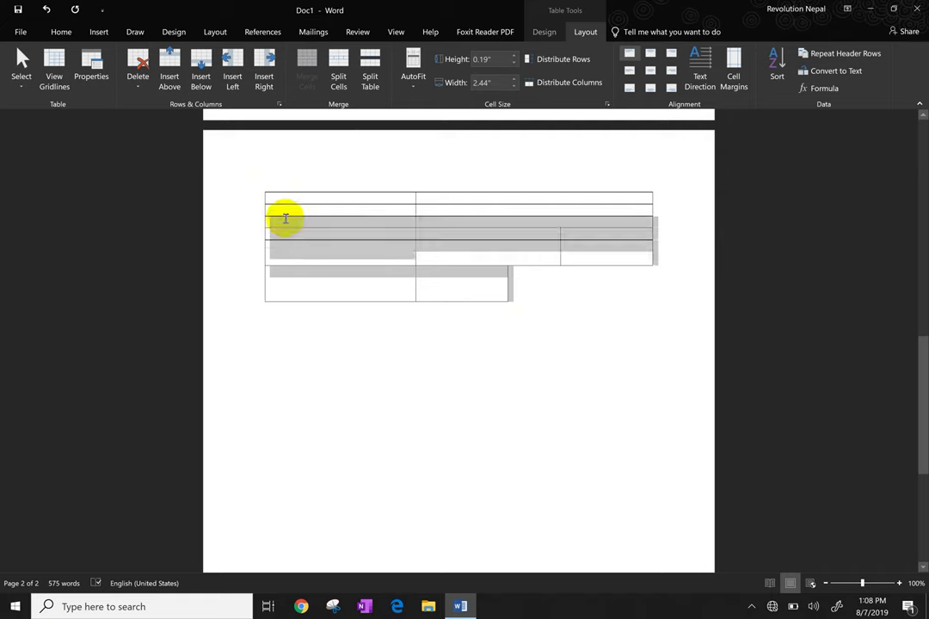
click(259, 186)
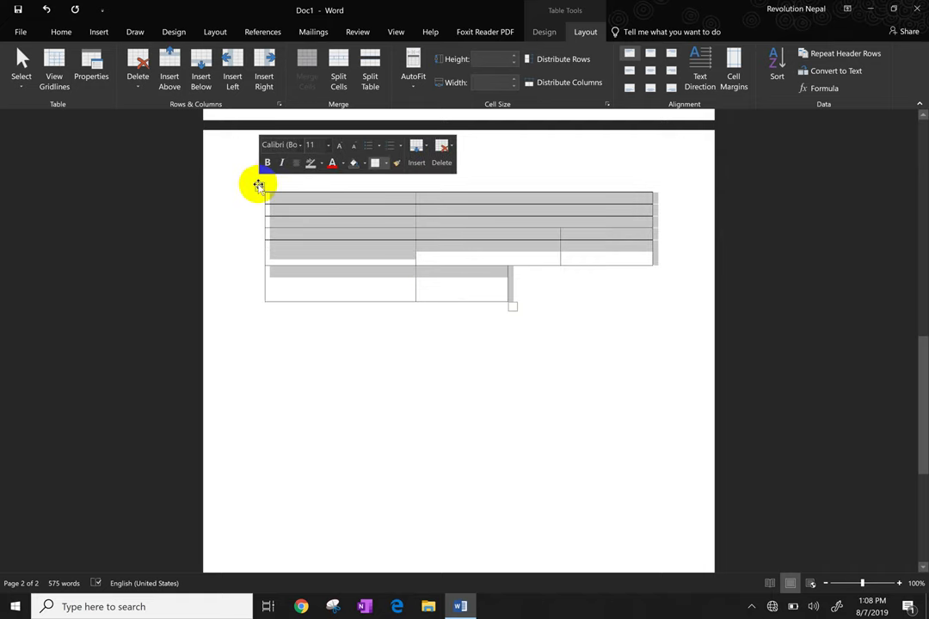
key(ctrl+z)
key(ctrl+z)
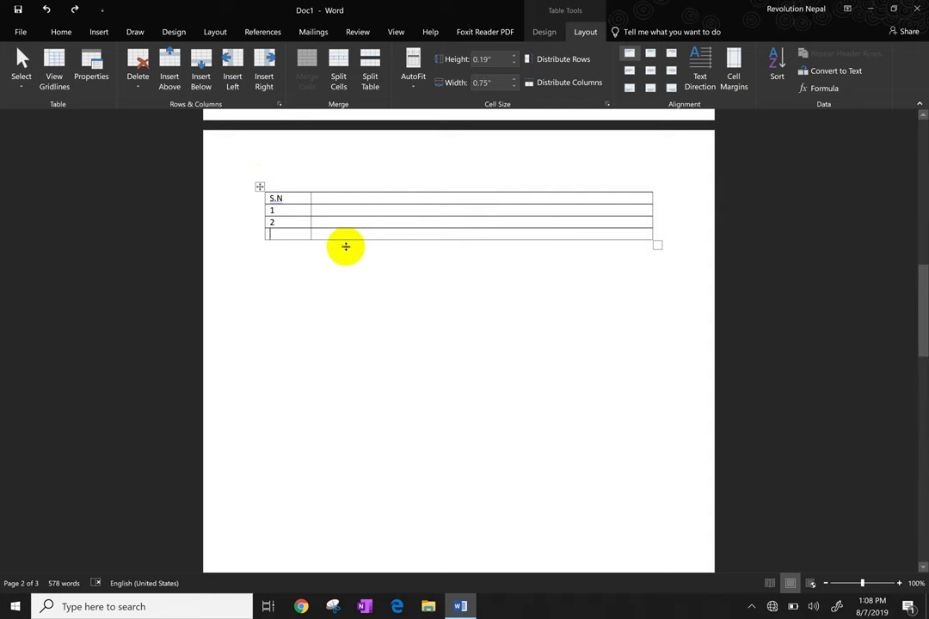
Add a column on the right, four rows below and extra columns on the left of the S.N table.
click(351, 236)
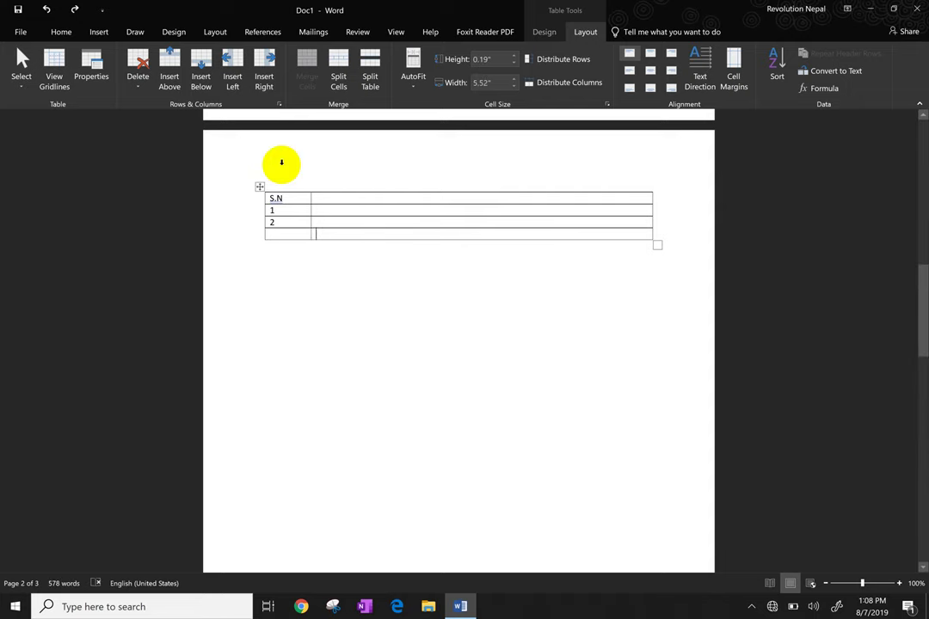
click(265, 86)
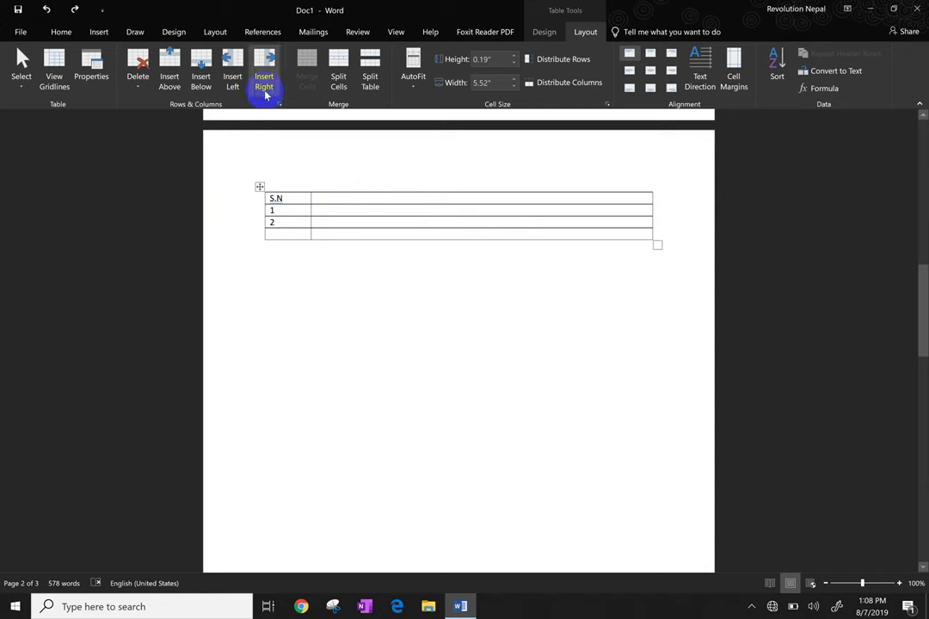
click(264, 83)
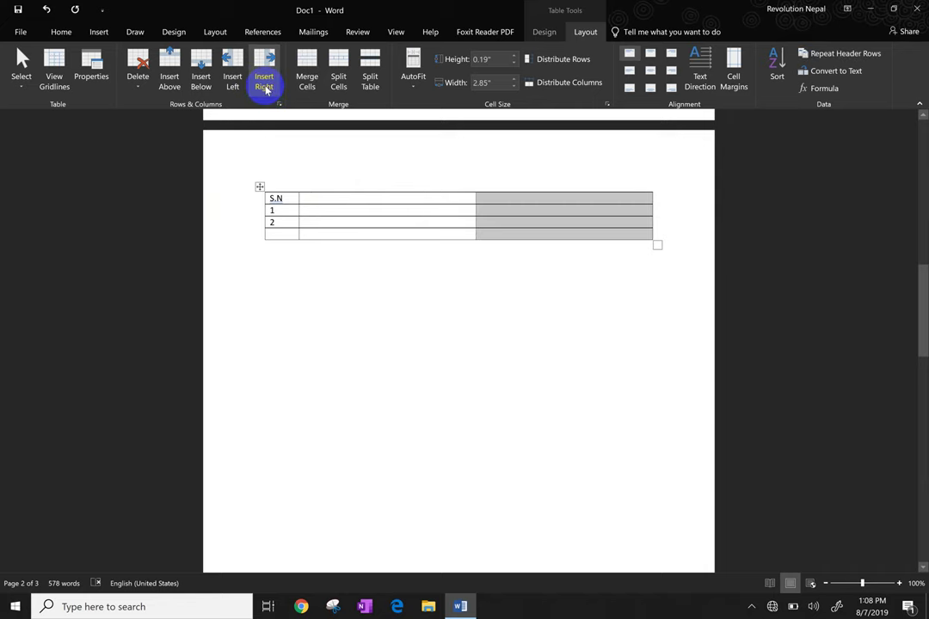
click(203, 86)
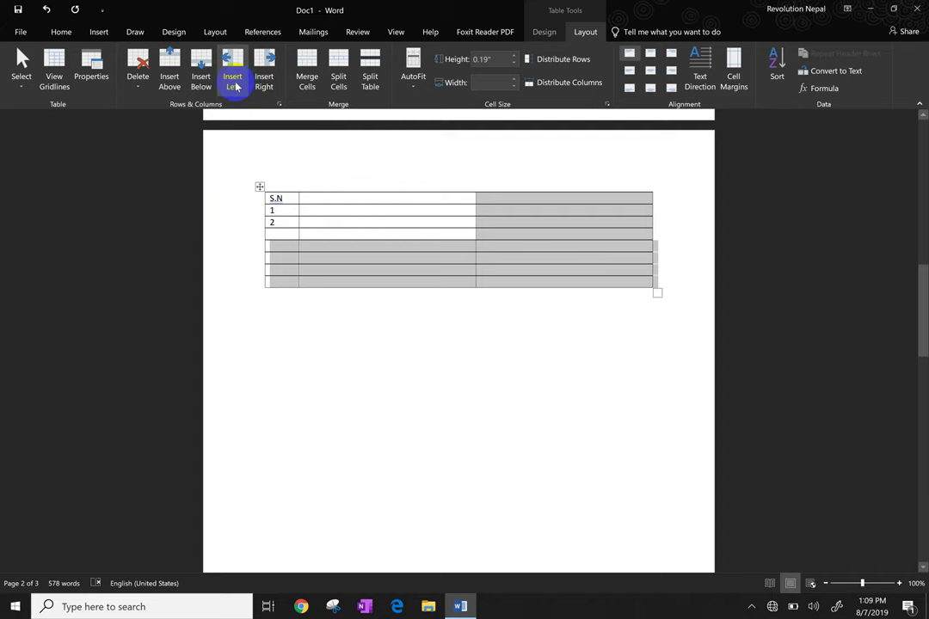
click(234, 87)
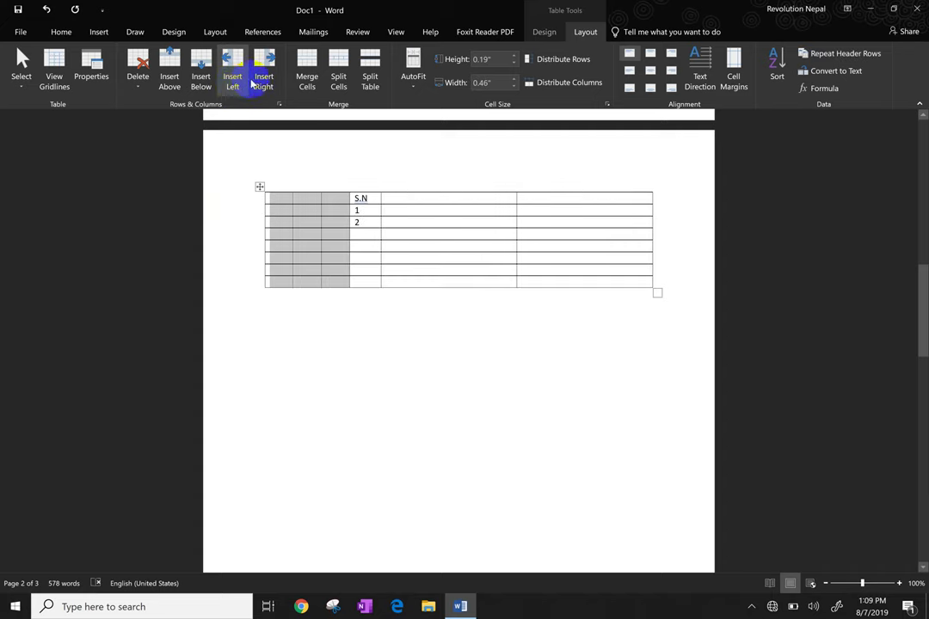
click(265, 82)
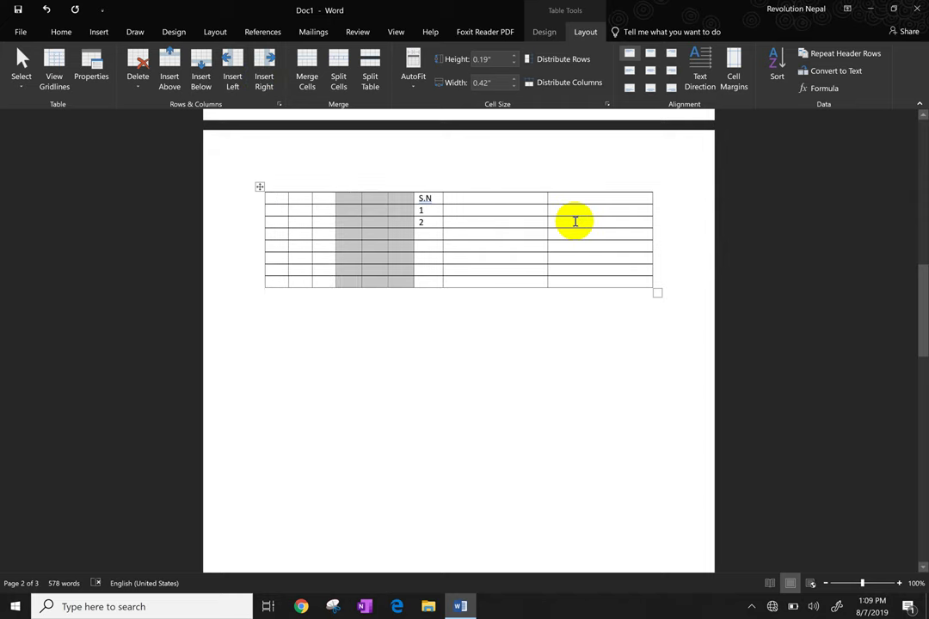
Add more columns at the table's right edge, then delete the entire table.
click(575, 222)
click(264, 86)
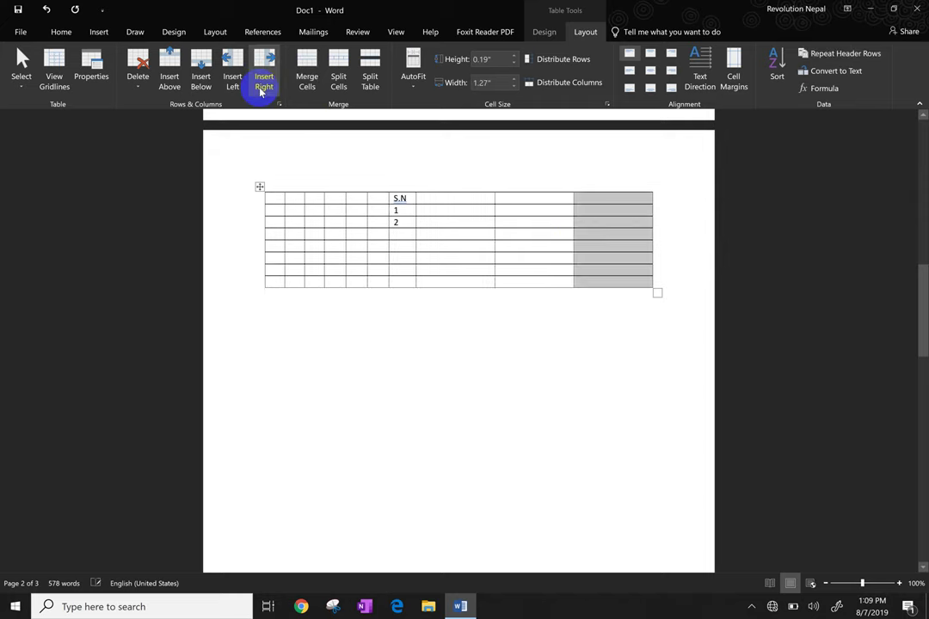
click(139, 86)
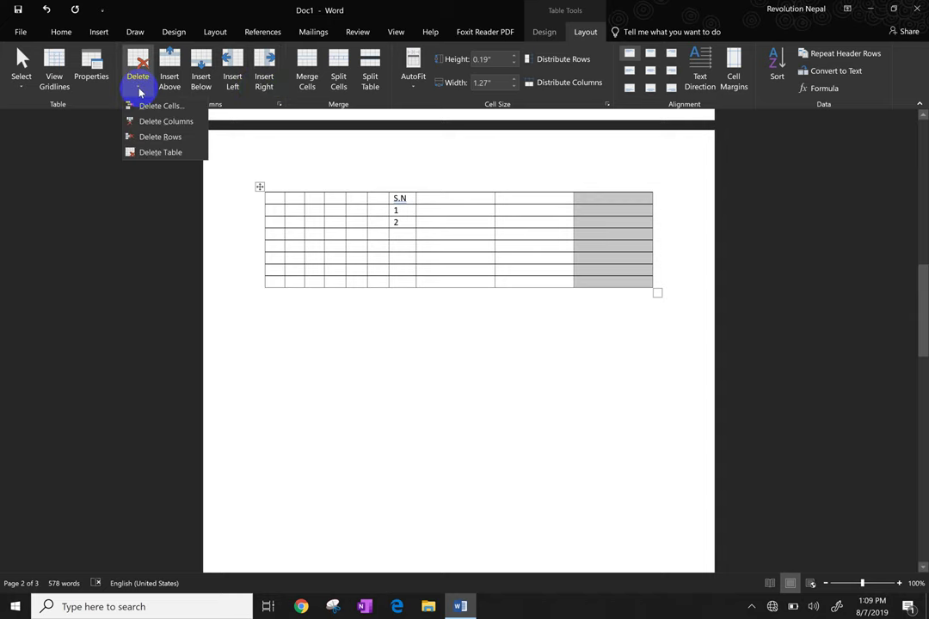
click(155, 152)
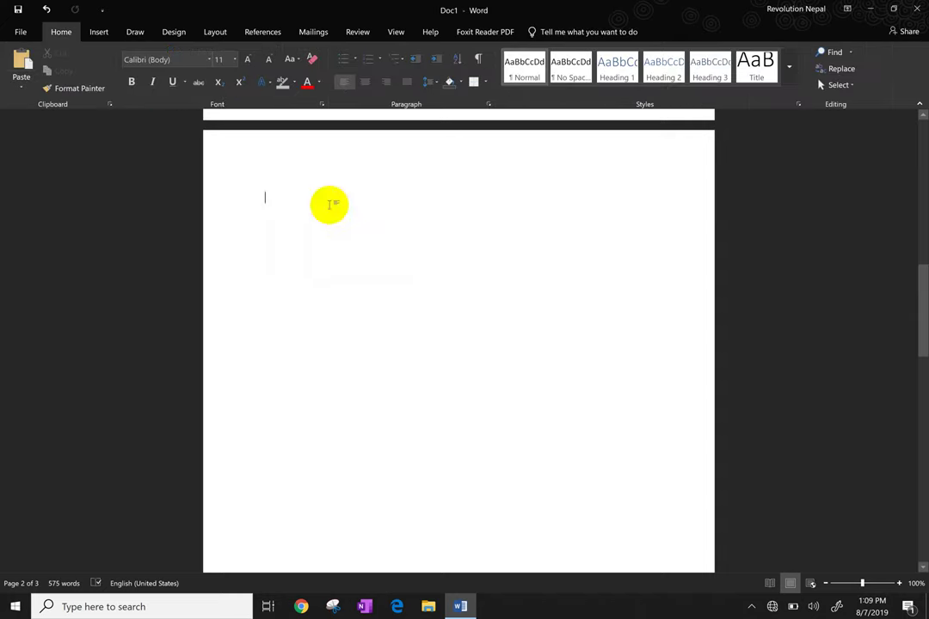
Open the Insert tab's Table menu and scroll through the Quick Tables gallery designs.
click(100, 33)
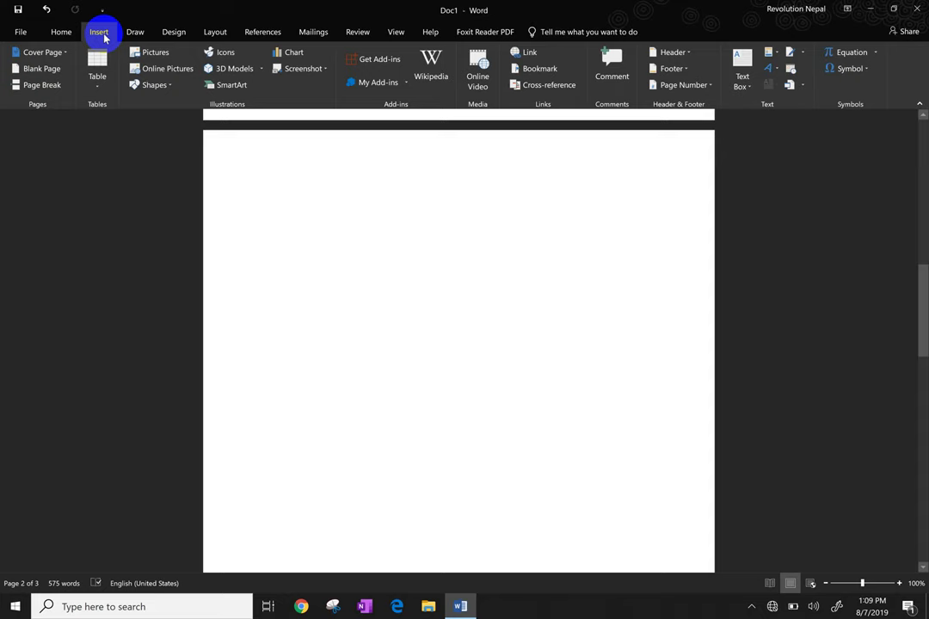
click(95, 88)
click(272, 192)
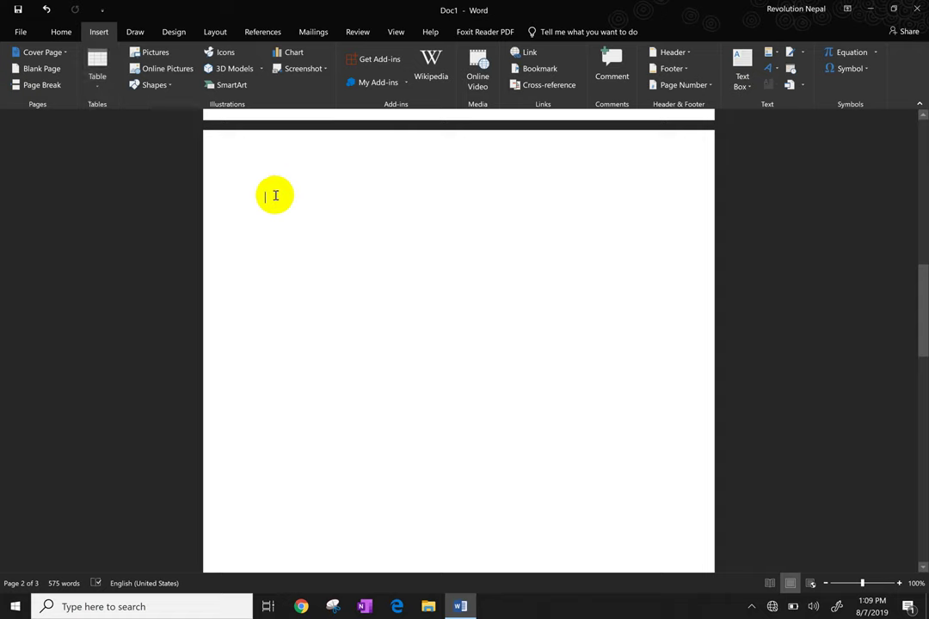
click(289, 184)
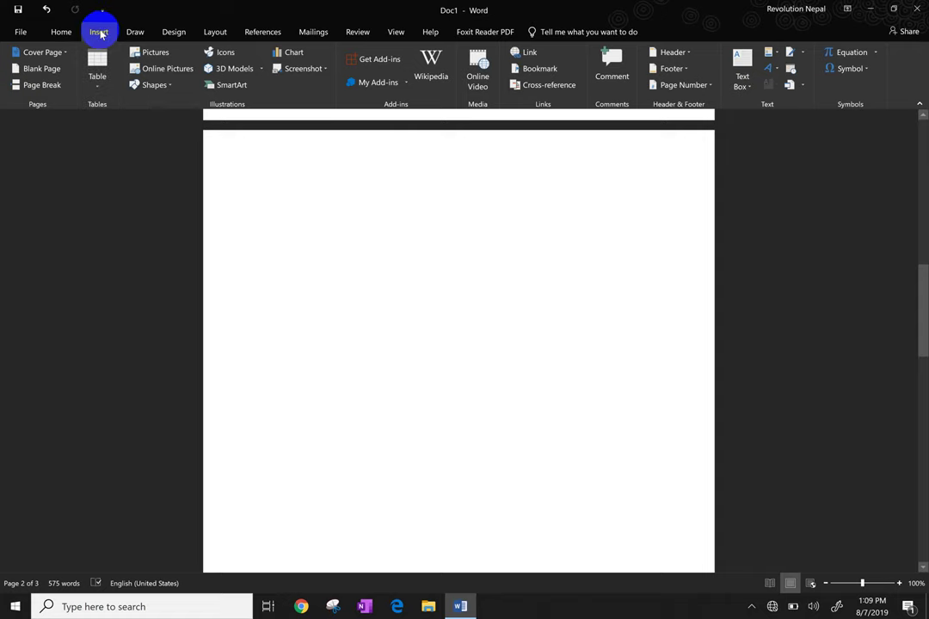
click(97, 88)
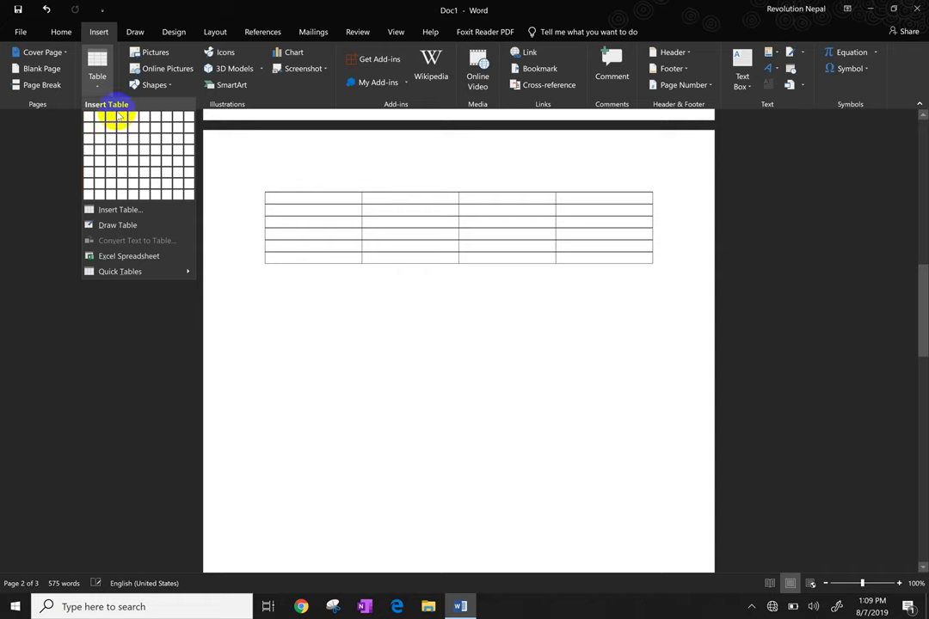
click(133, 274)
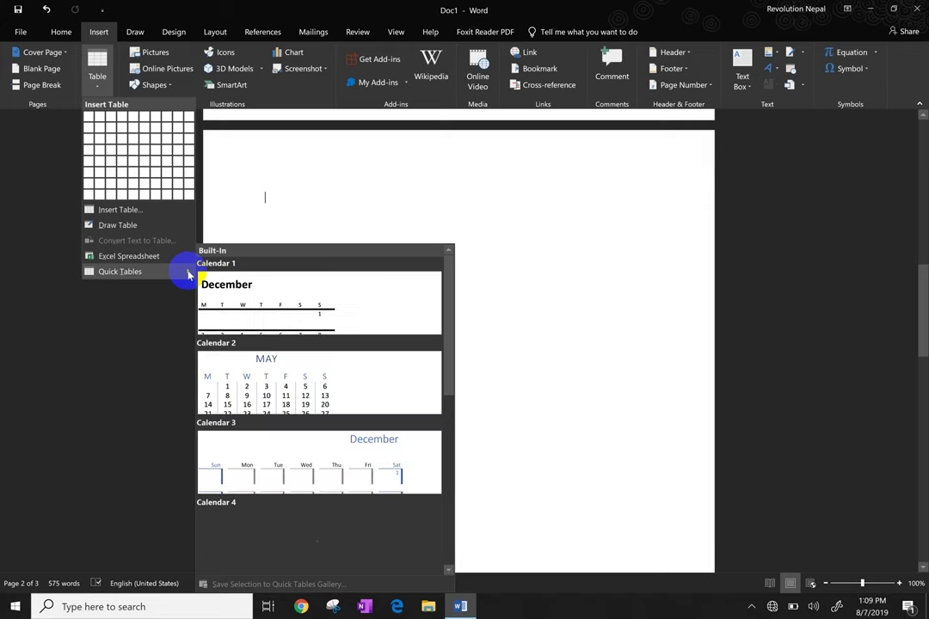
scroll(308, 314, down, 3)
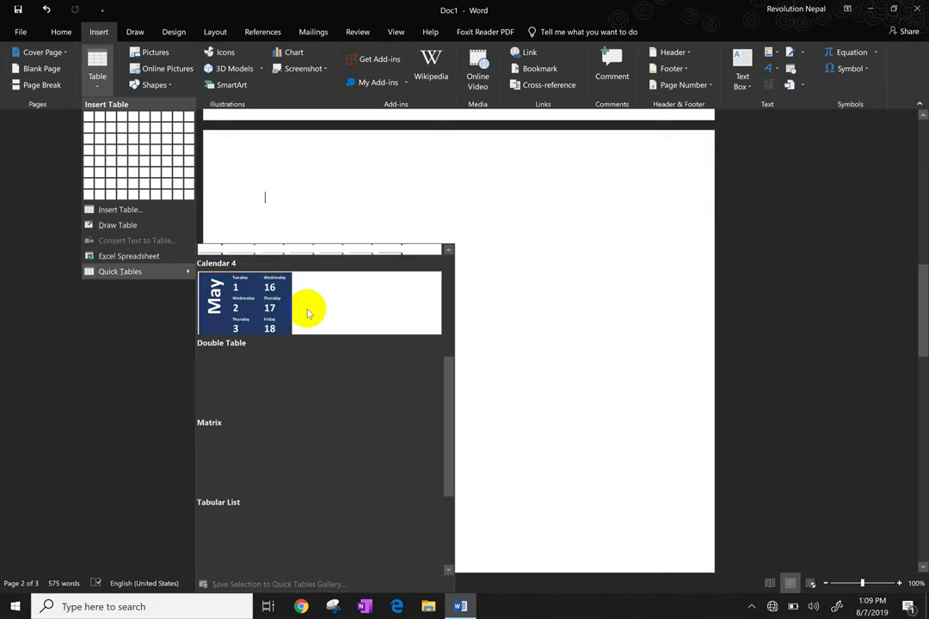
scroll(308, 314, down, 2)
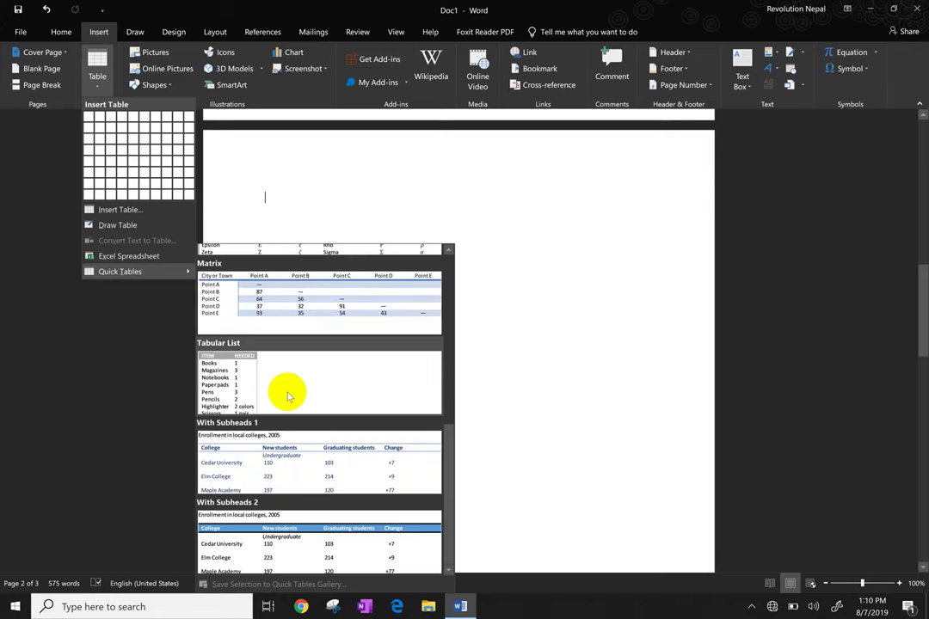
Insert a 5-column, 2-row table through the Insert Table dialog on page 2.
click(145, 210)
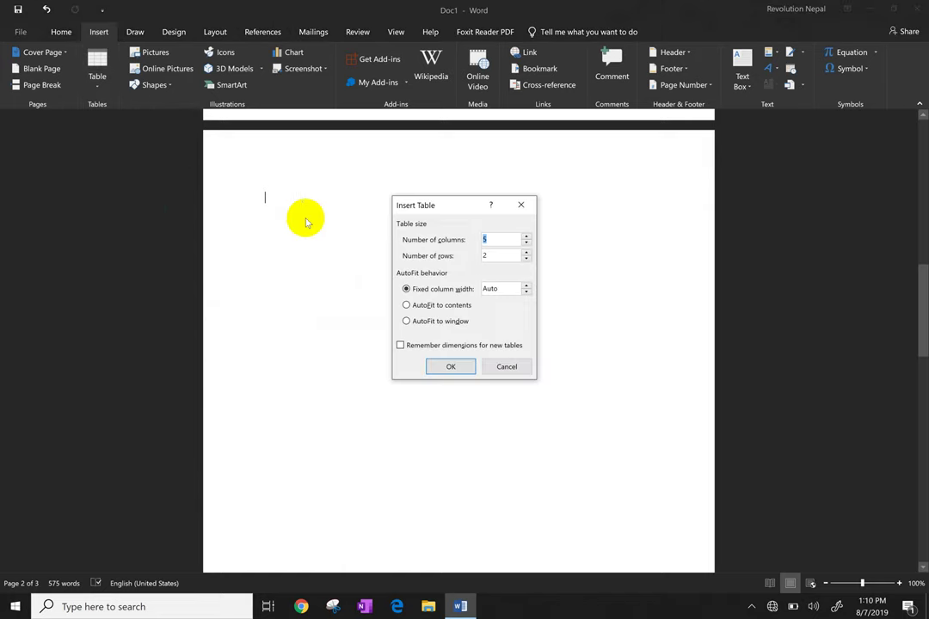
drag(436, 206, 400, 200)
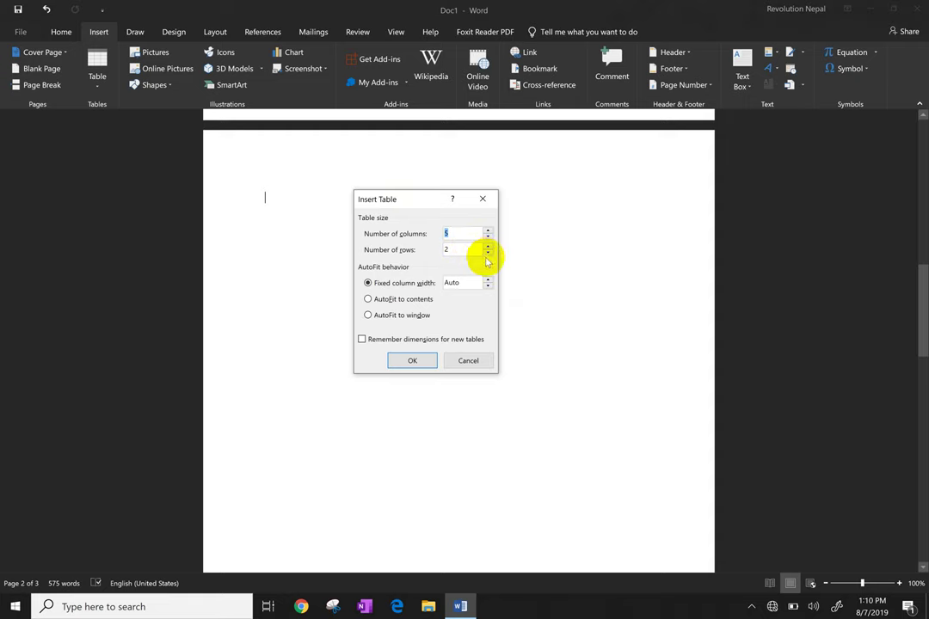
click(413, 360)
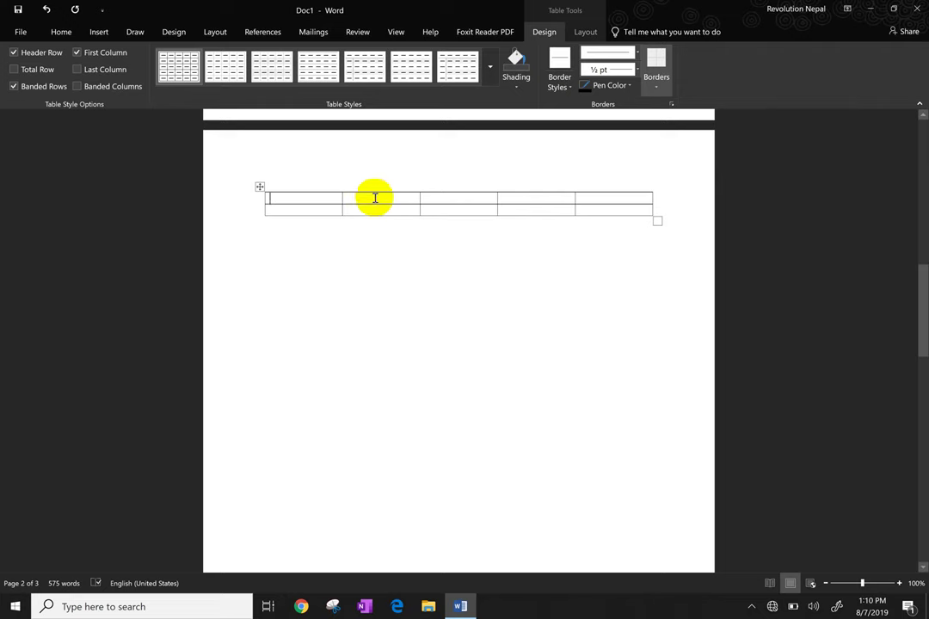
Select the new table and fill its cells with a theme shading colour.
click(535, 200)
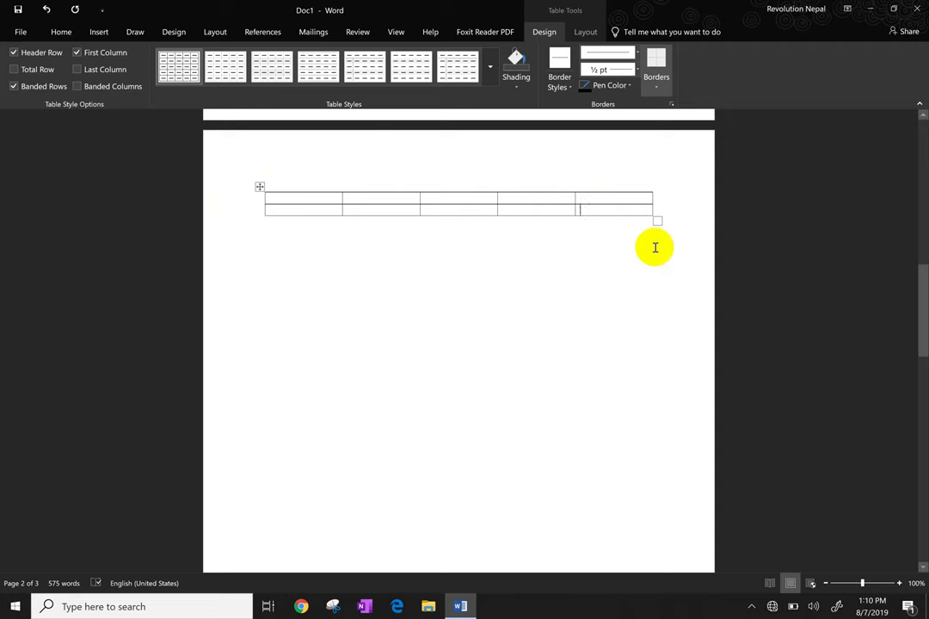
click(259, 186)
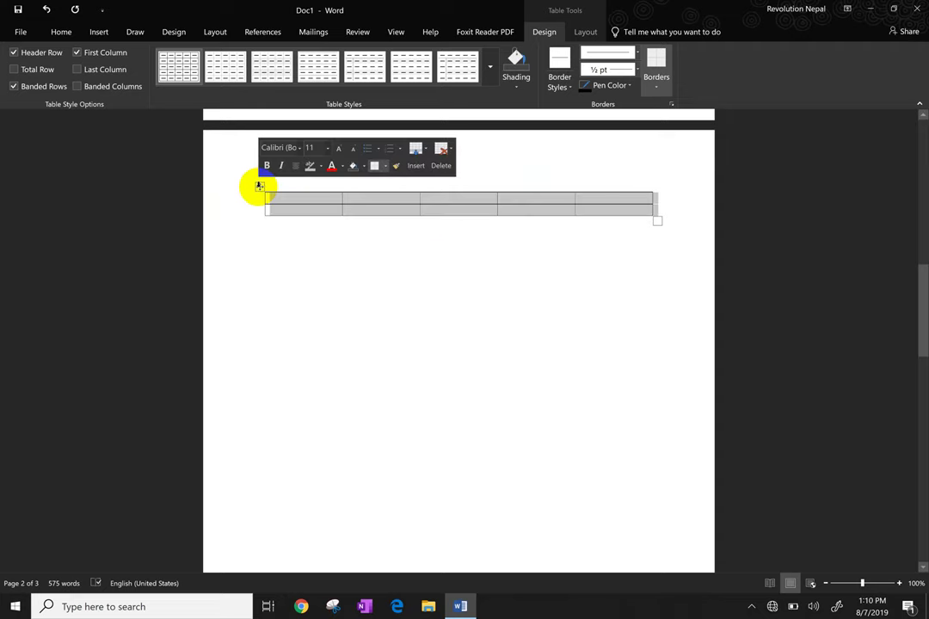
click(517, 87)
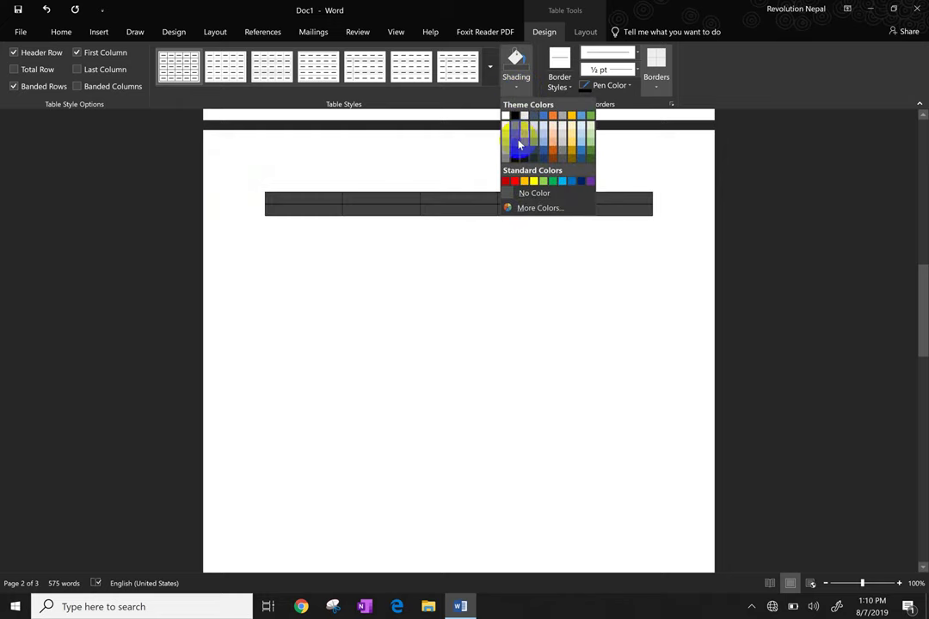
click(539, 128)
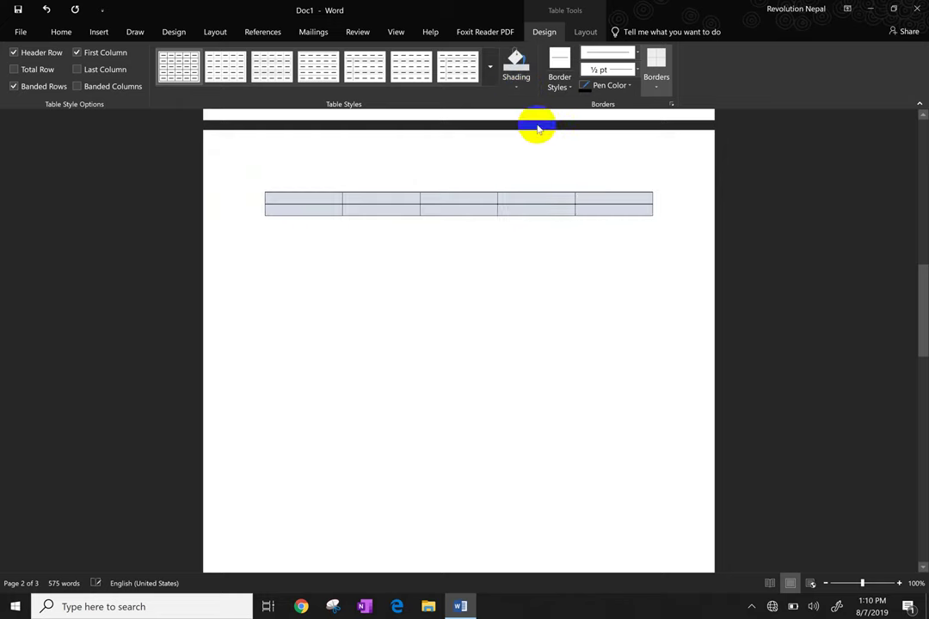
Paint a black 1½ pt border line across the table with the Border Painter.
click(558, 87)
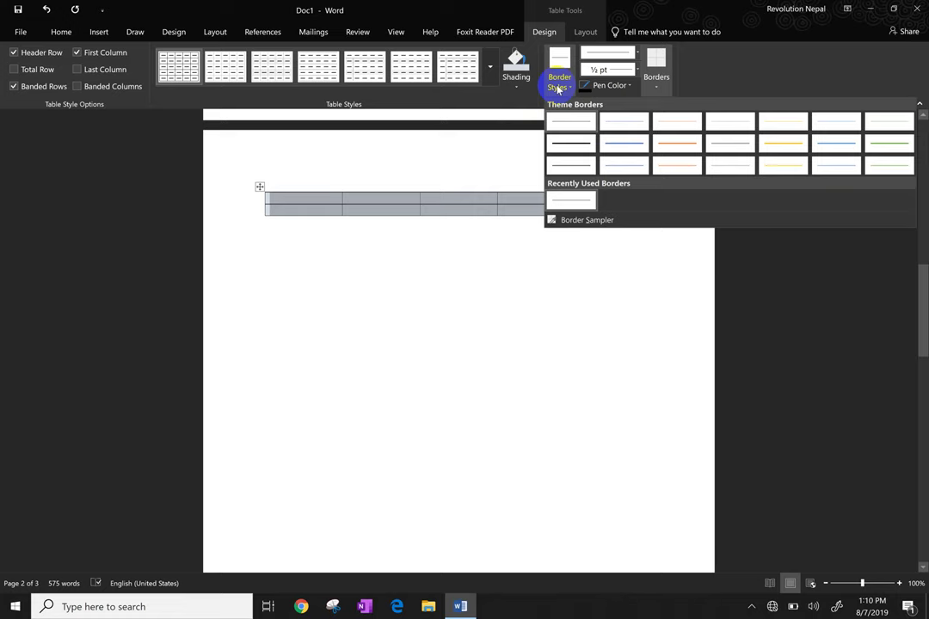
click(568, 141)
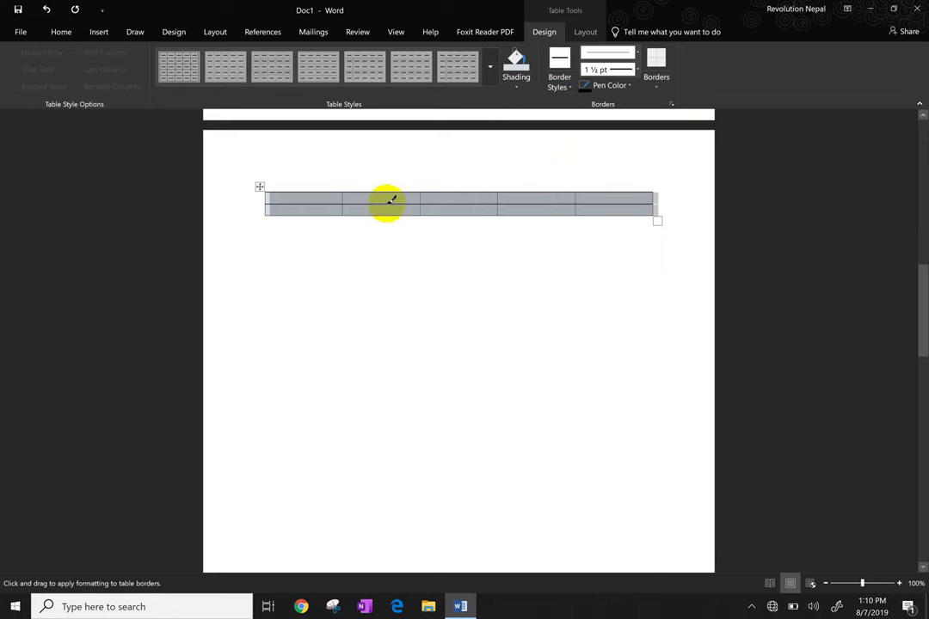
mouse_move(325, 184)
mouse_down()
mouse_move(396, 203)
mouse_move(436, 178)
mouse_up()
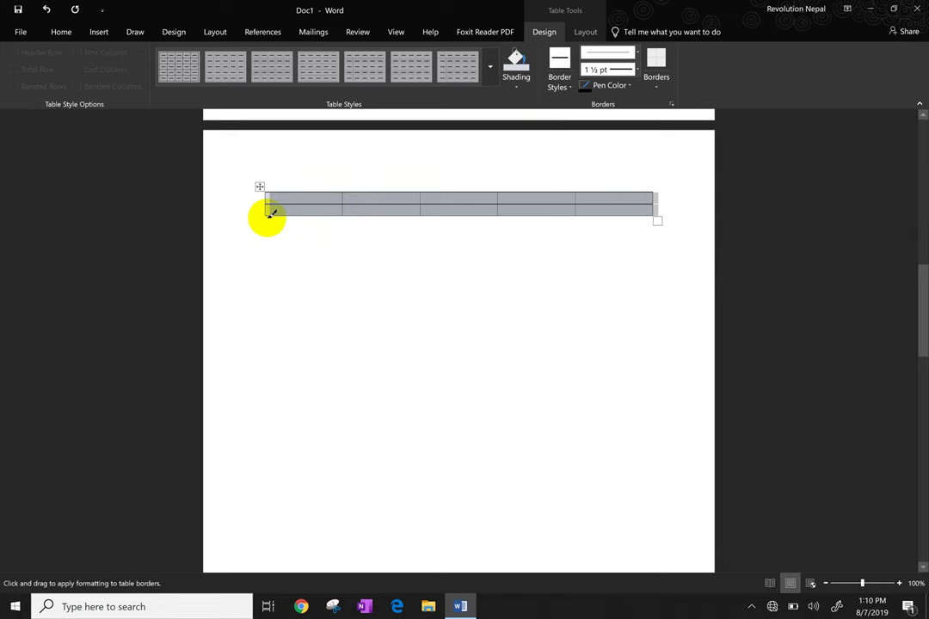
key(Escape)
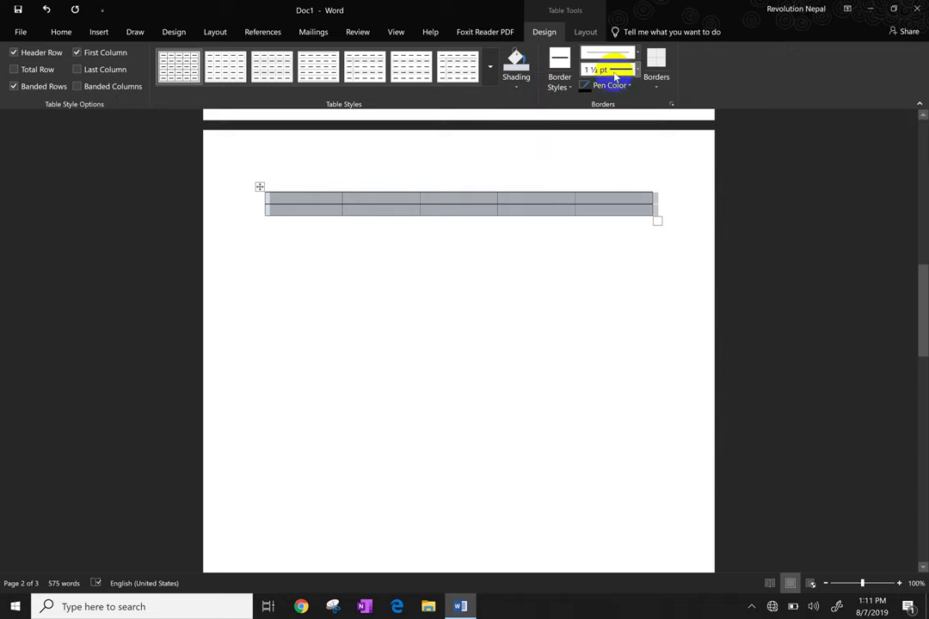
Set the border weight to 6 pt and paint a thick border along the table's left edge.
click(609, 70)
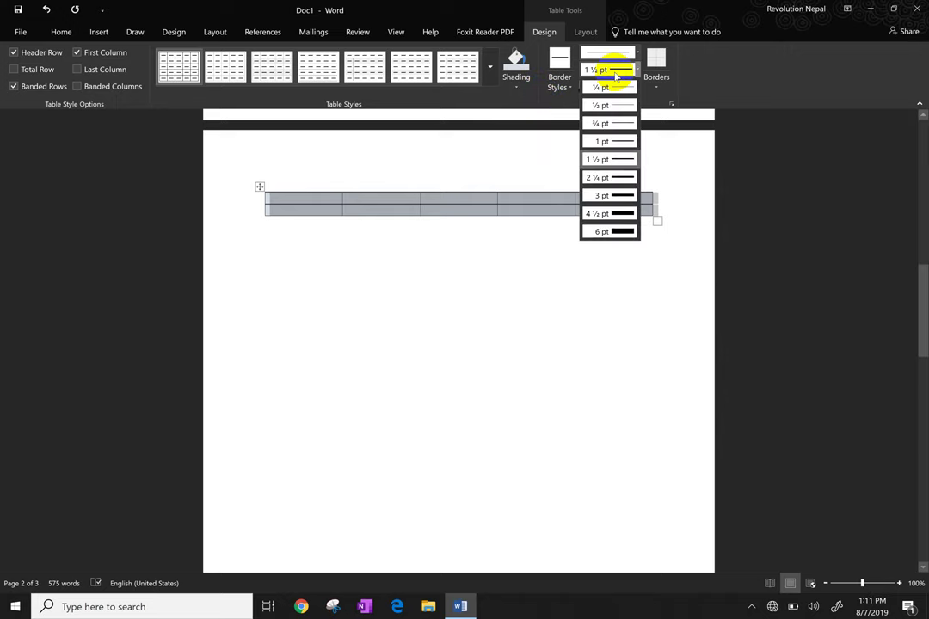
click(612, 233)
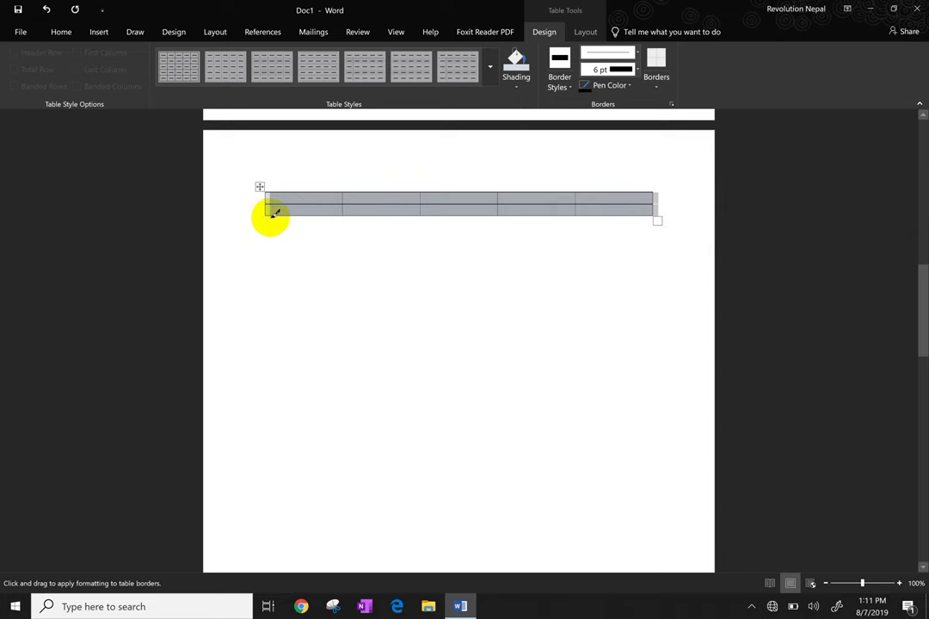
mouse_move(266, 214)
mouse_down()
mouse_move(283, 285)
mouse_move(265, 311)
mouse_up()
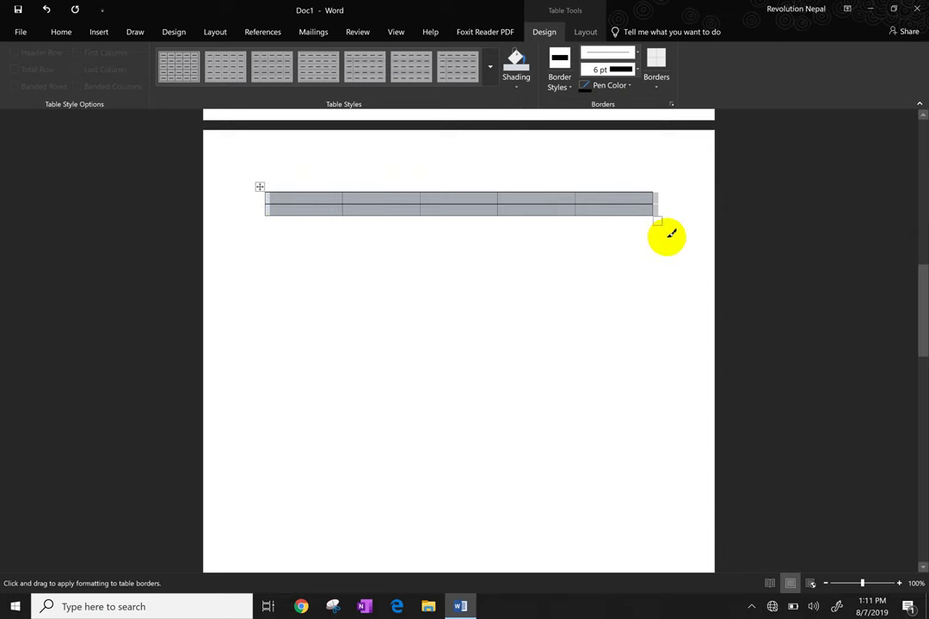
Look through the Layout tab and the Borders options without changing anything.
click(580, 35)
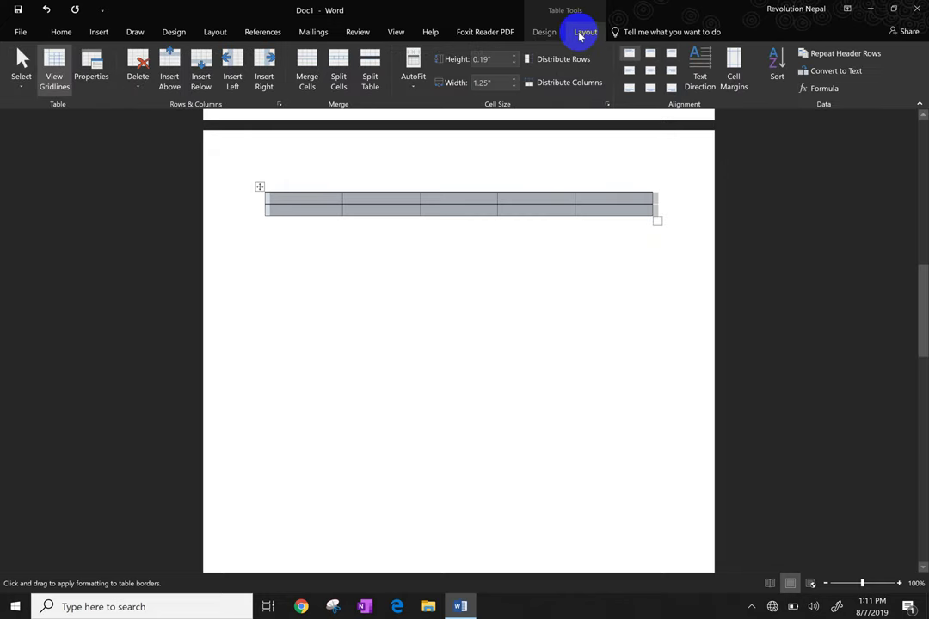
click(545, 32)
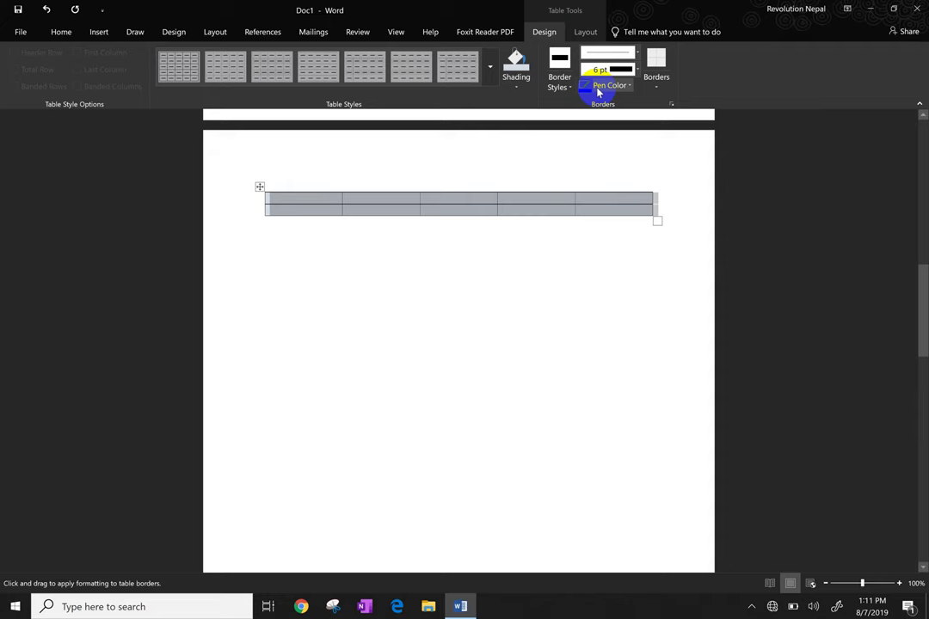
click(653, 90)
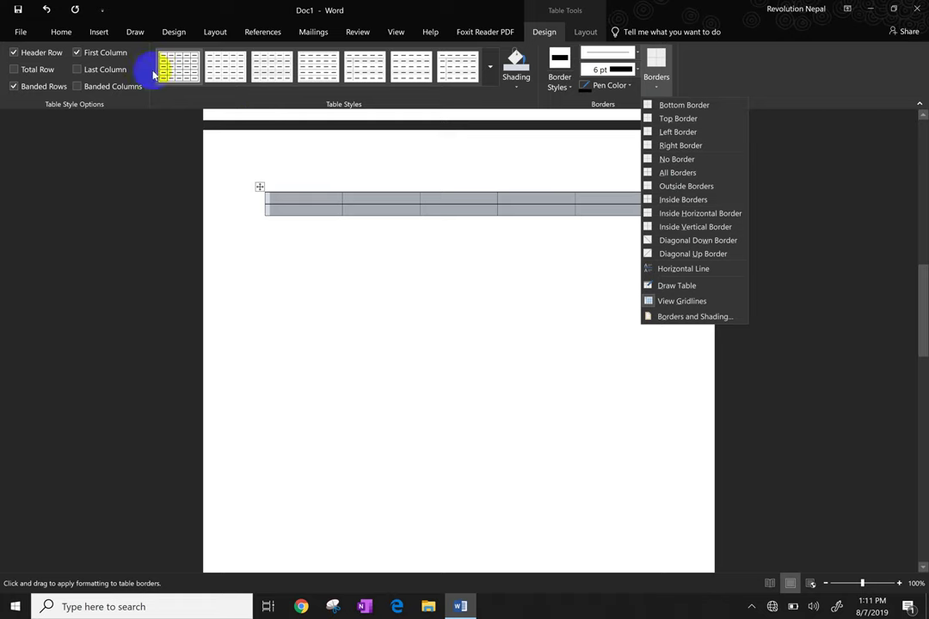
click(212, 69)
Try several grey banded and plain table styles, ending on a lighter plain style.
click(226, 67)
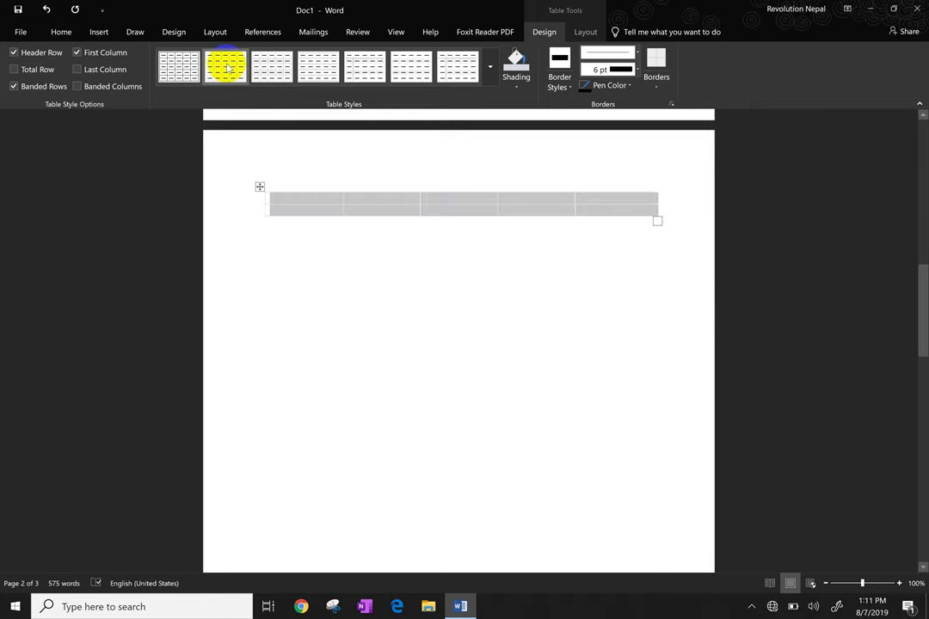
click(317, 69)
click(370, 73)
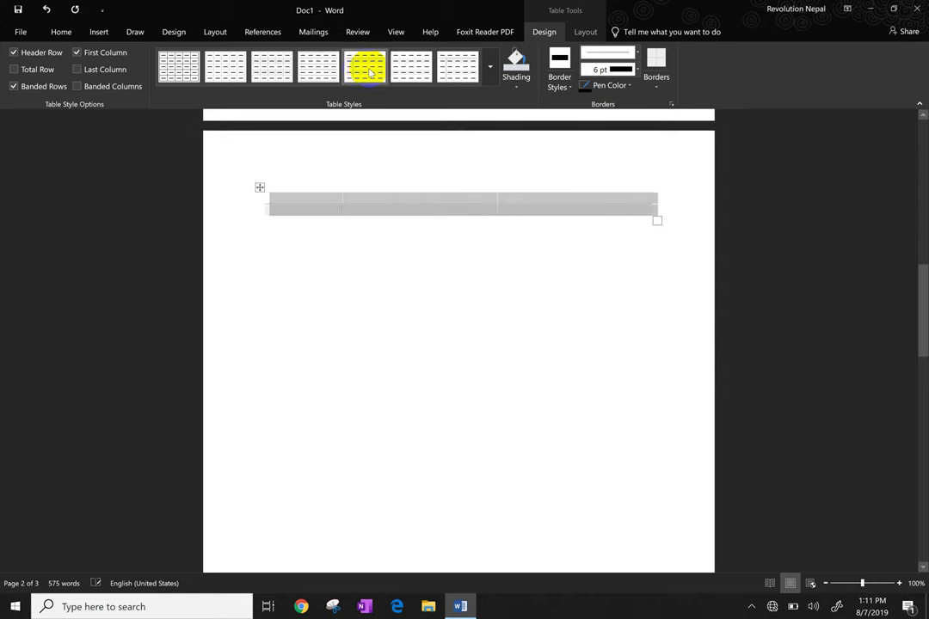
click(454, 74)
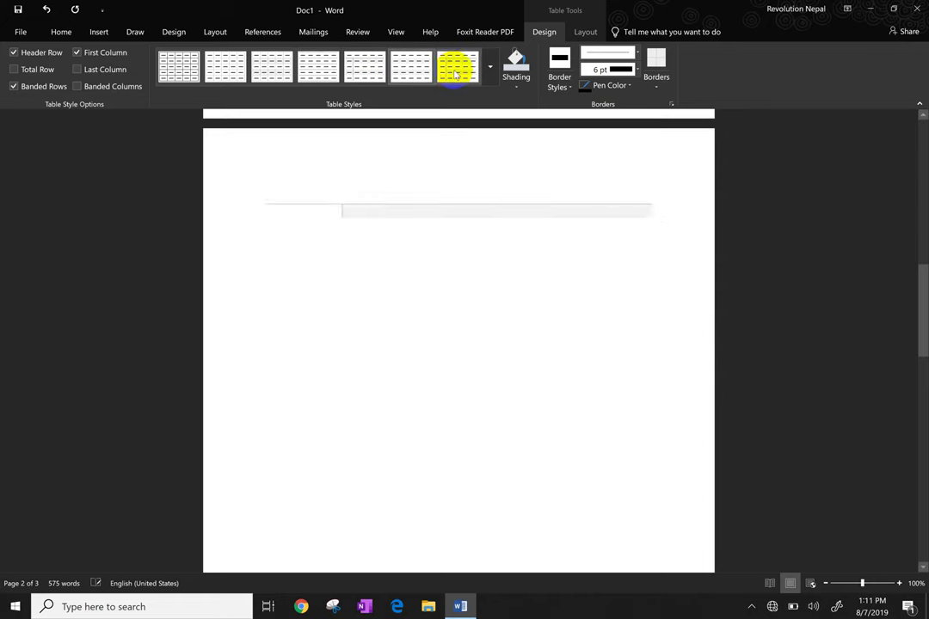
click(414, 75)
click(467, 76)
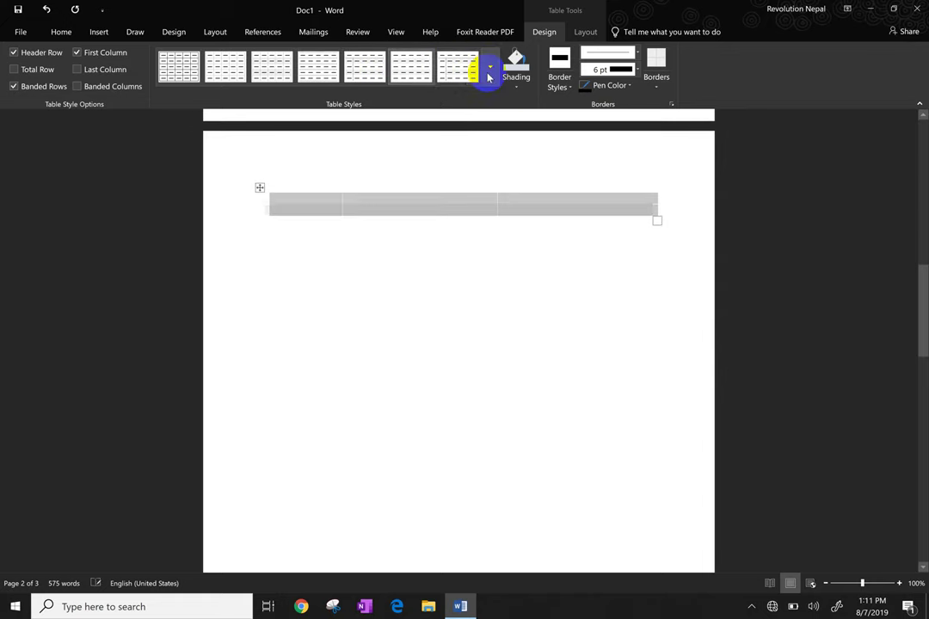
Apply Grid Table 5 Dark Accent 1 from the expanded Table Styles gallery, then deselect the table.
click(490, 76)
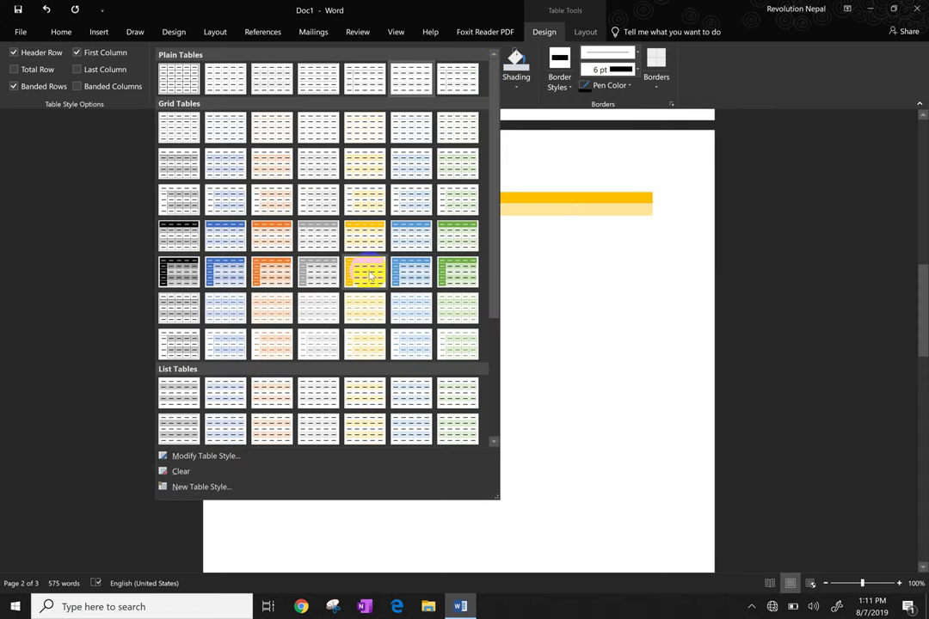
click(232, 279)
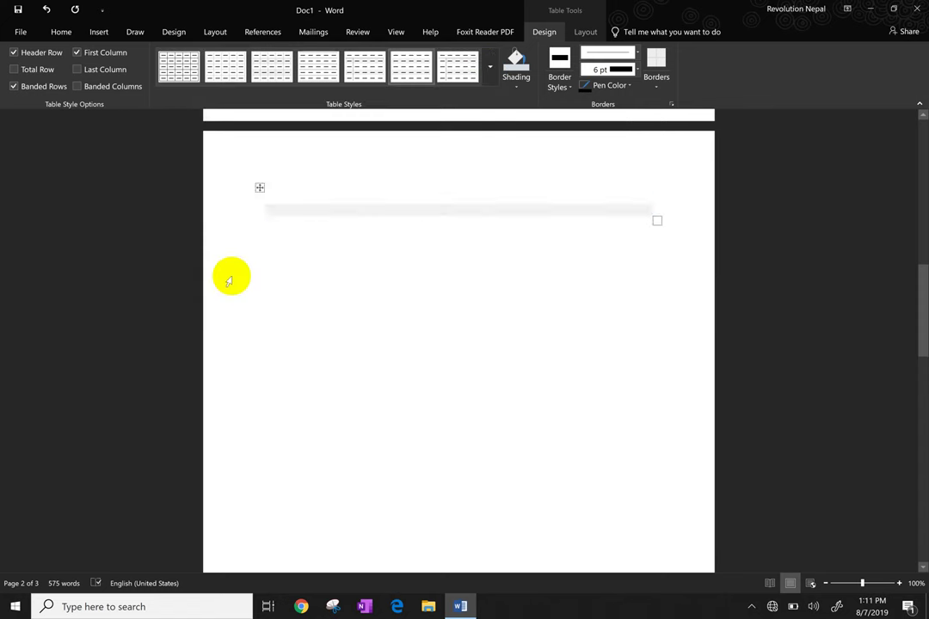
click(276, 118)
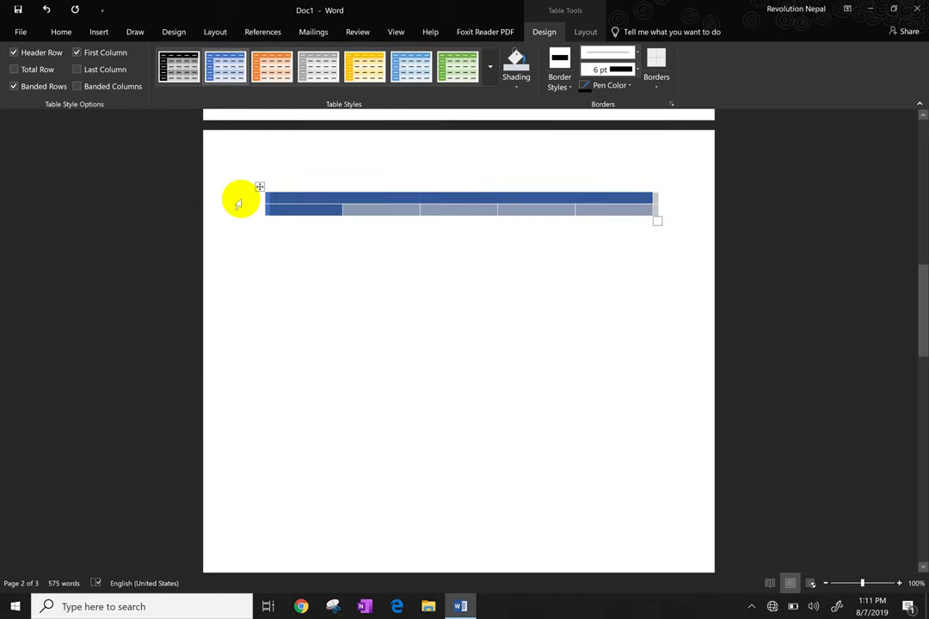
click(305, 253)
click(62, 40)
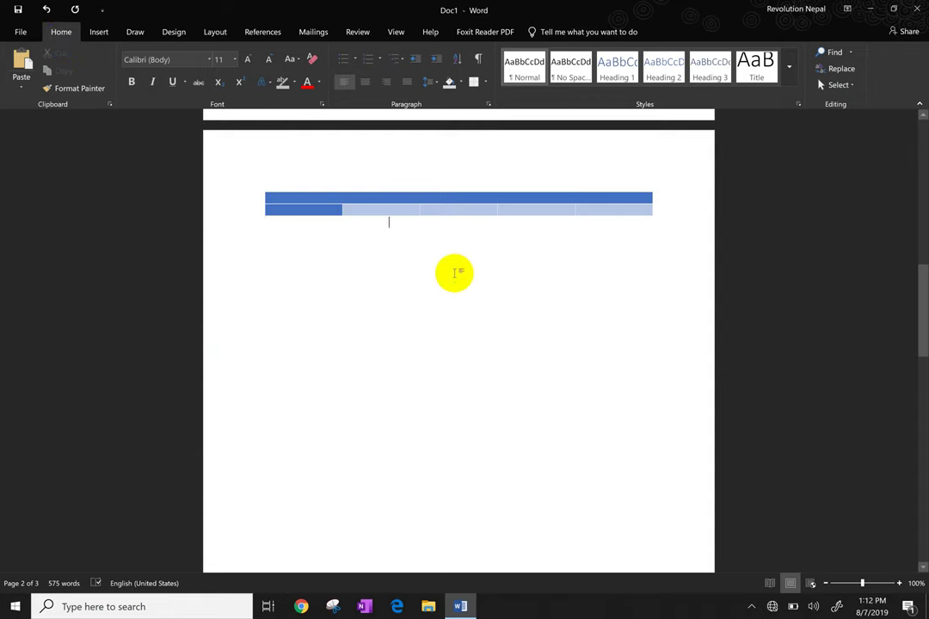
Delete the blue table from page 2.
drag(365, 231, 275, 201)
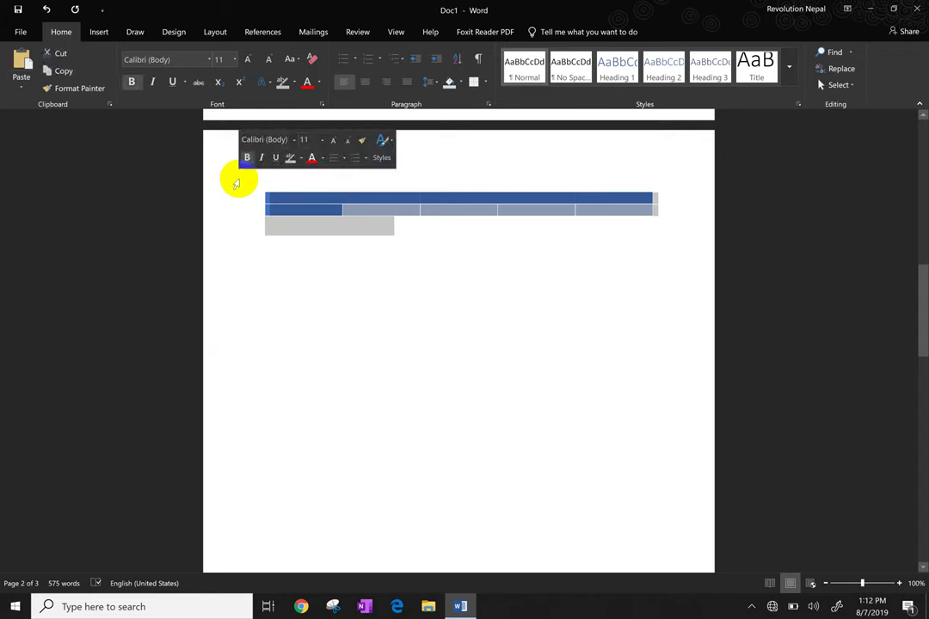
key(BackSpace)
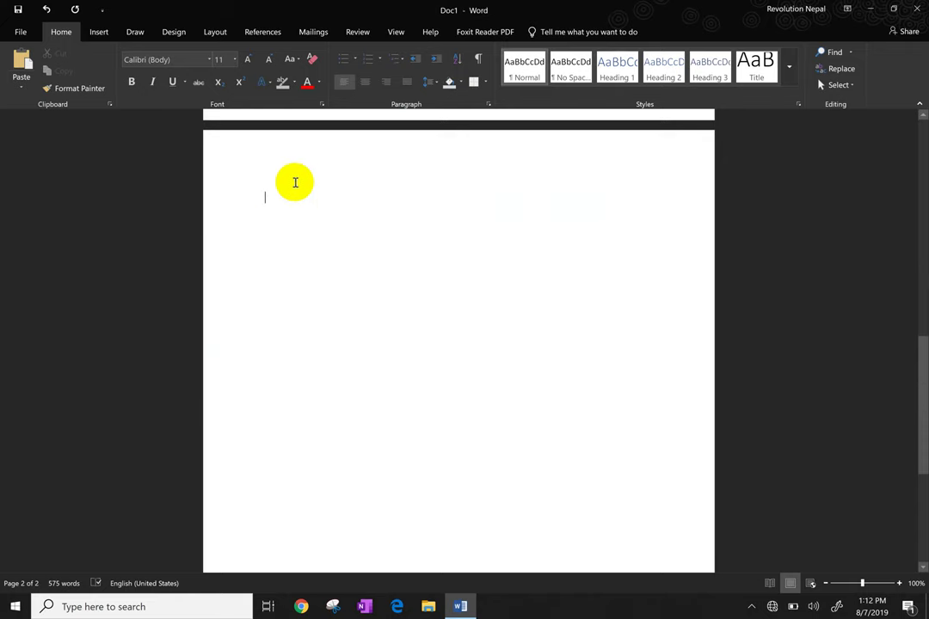
scroll(301, 205, up, 7)
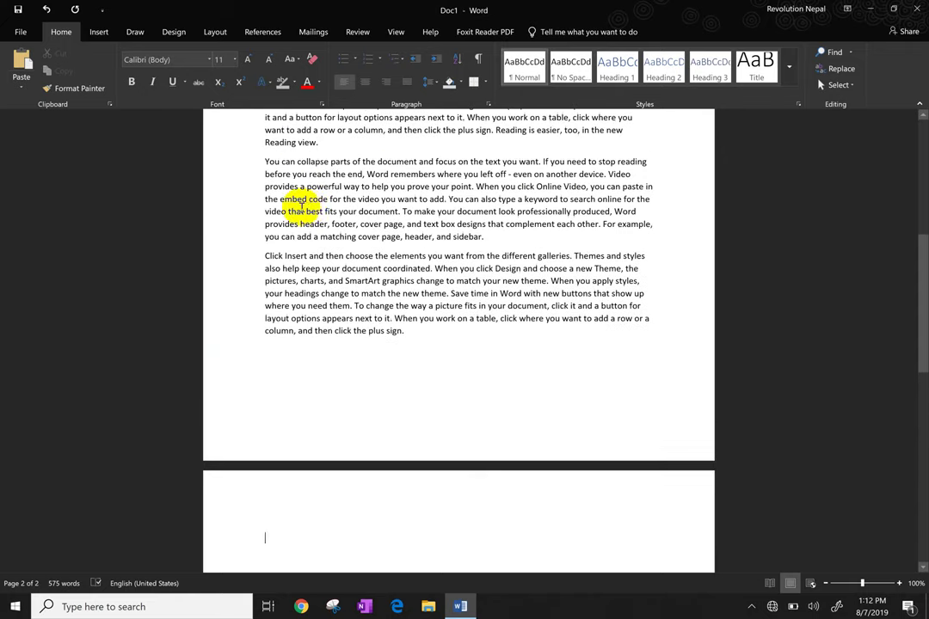
Select and copy the paragraph beginning 'You can collapse parts of the document'.
drag(465, 236, 467, 238)
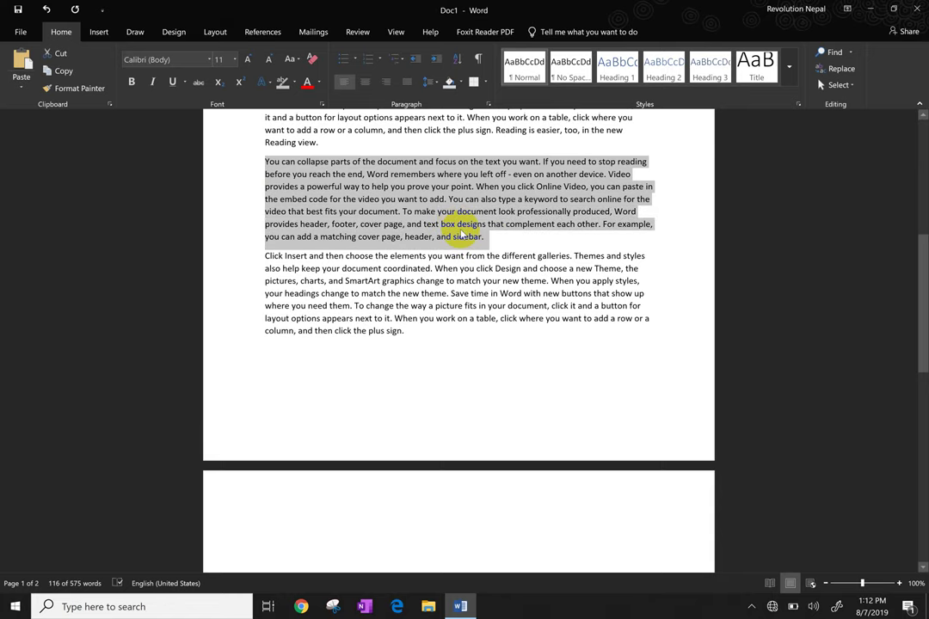
right_click(383, 191)
key(Escape)
click(312, 186)
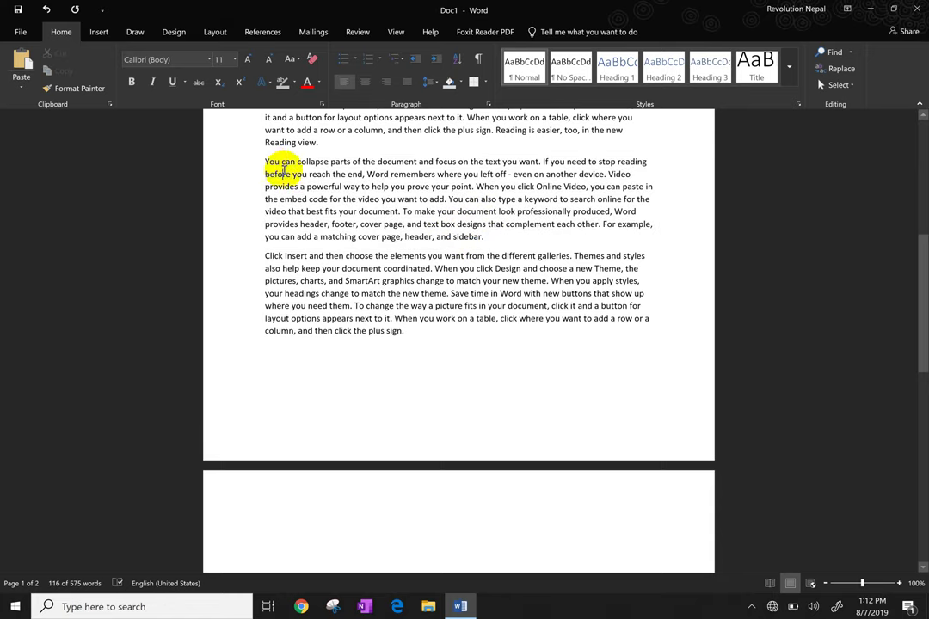
mouse_move(264, 162)
mouse_down()
mouse_move(312, 192)
mouse_move(490, 237)
mouse_up()
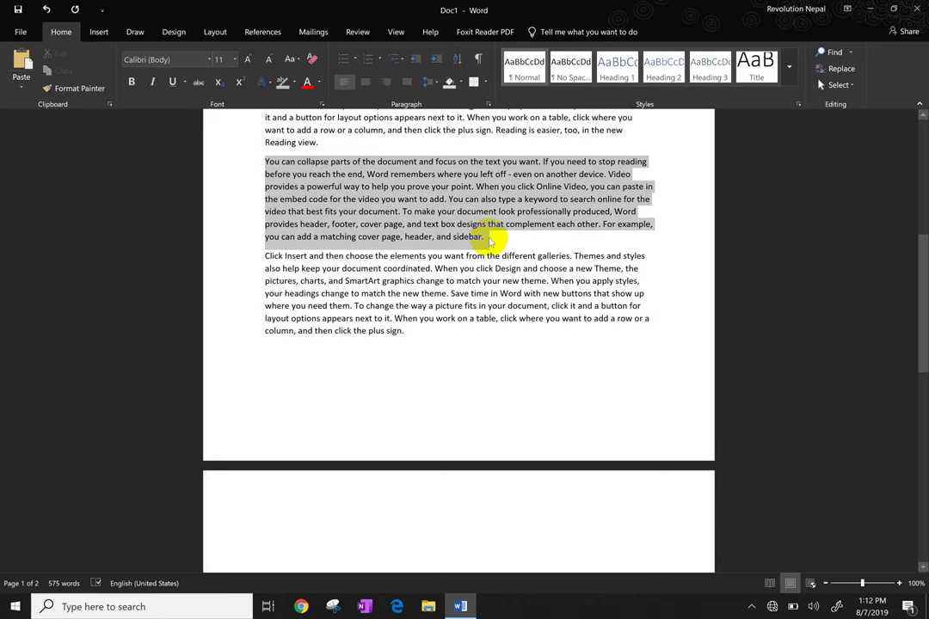
scroll(390, 163, up, 3)
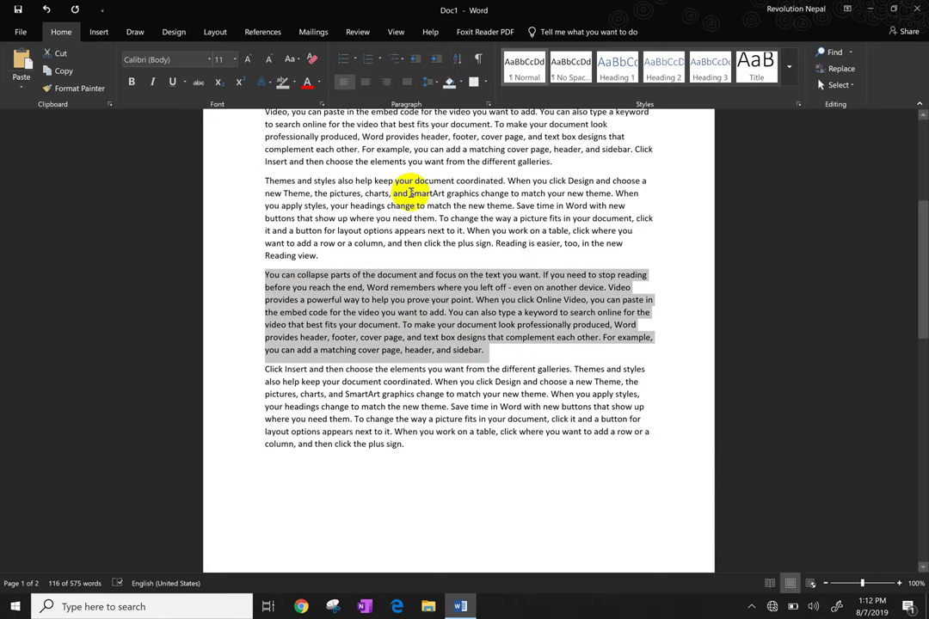
scroll(395, 215, up, 1)
scroll(404, 138, up, 1)
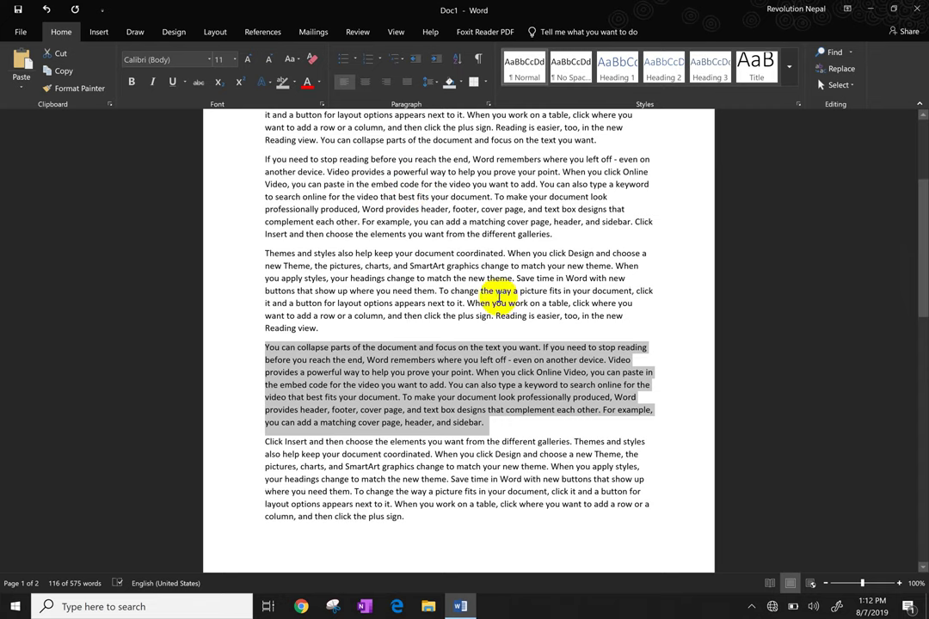
right_click(423, 388)
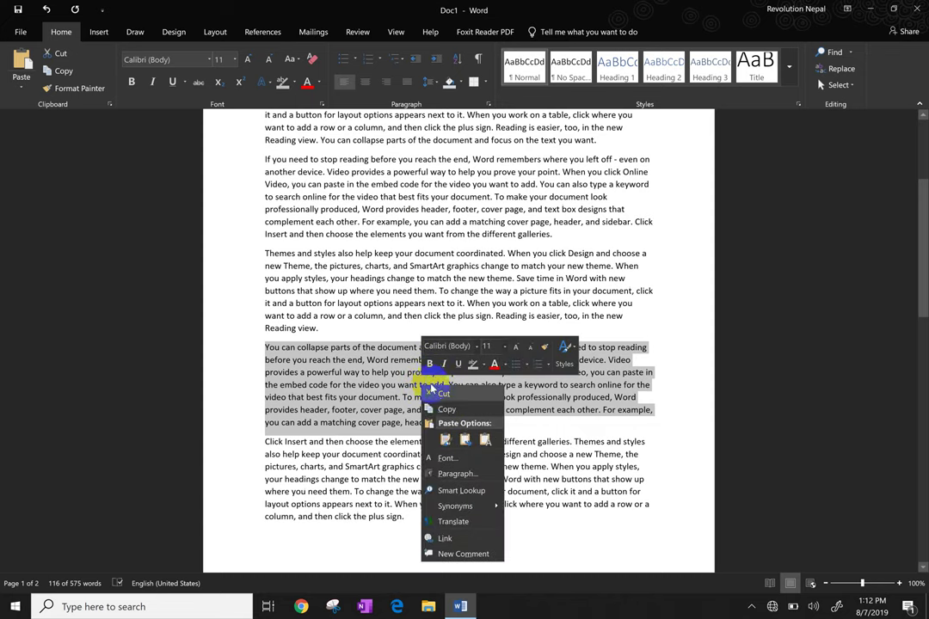
click(441, 413)
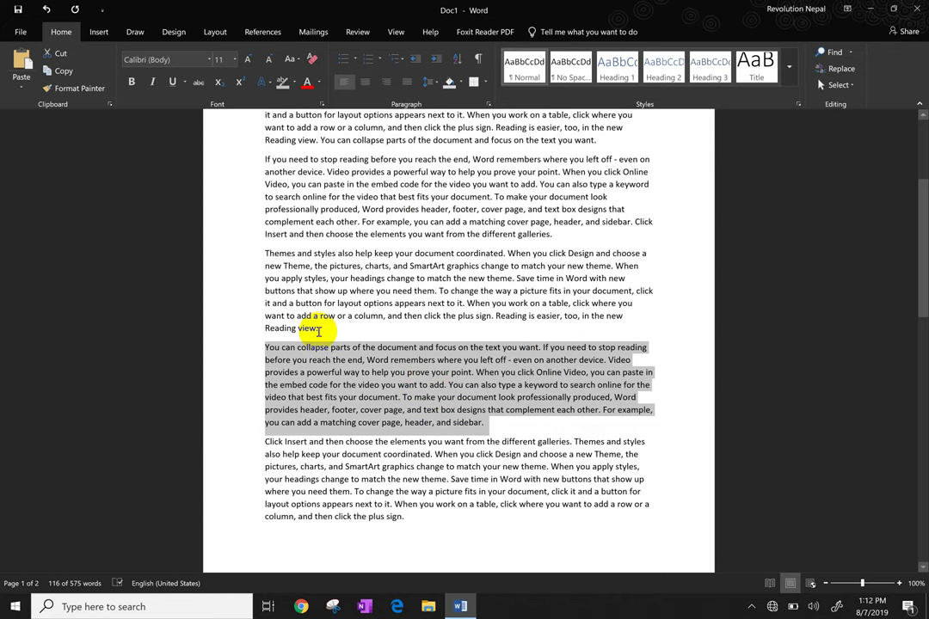
scroll(317, 324, down, 2)
scroll(317, 325, down, 3)
scroll(318, 324, up, 4)
scroll(363, 301, up, 5)
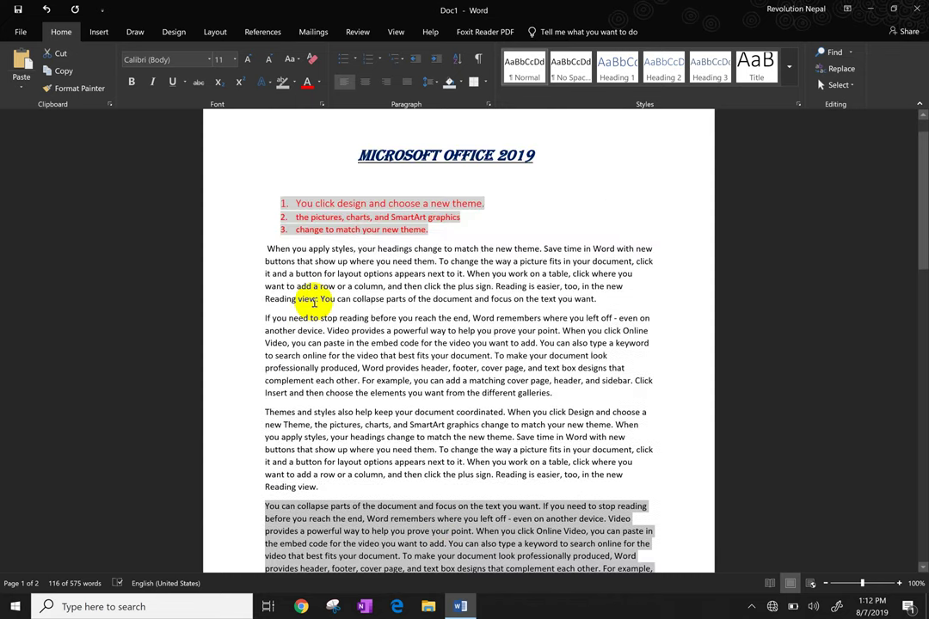
scroll(408, 284, up, 1)
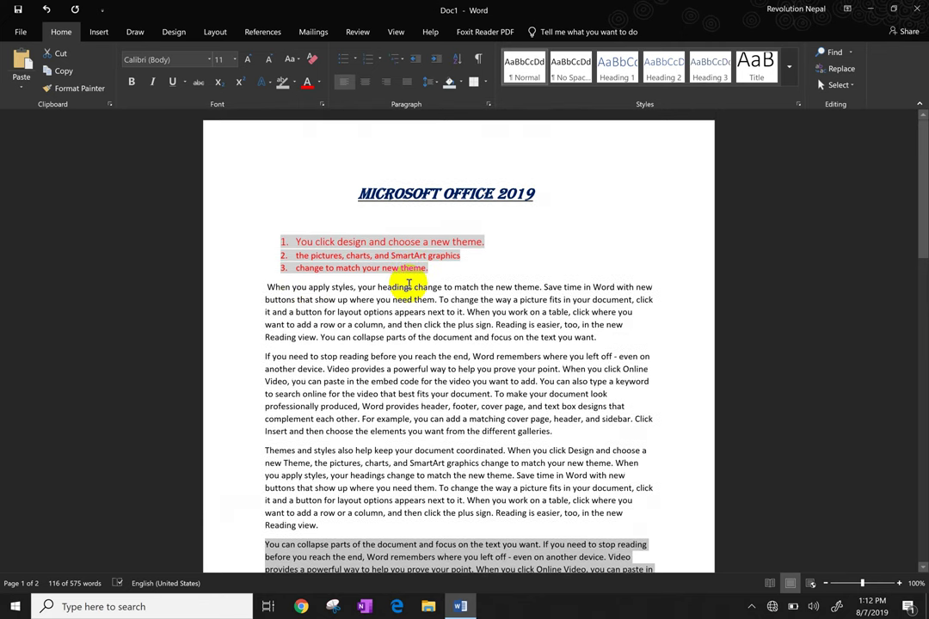
Paste the copied paragraph under the title keeping source formatting, then select that whole paragraph.
click(383, 213)
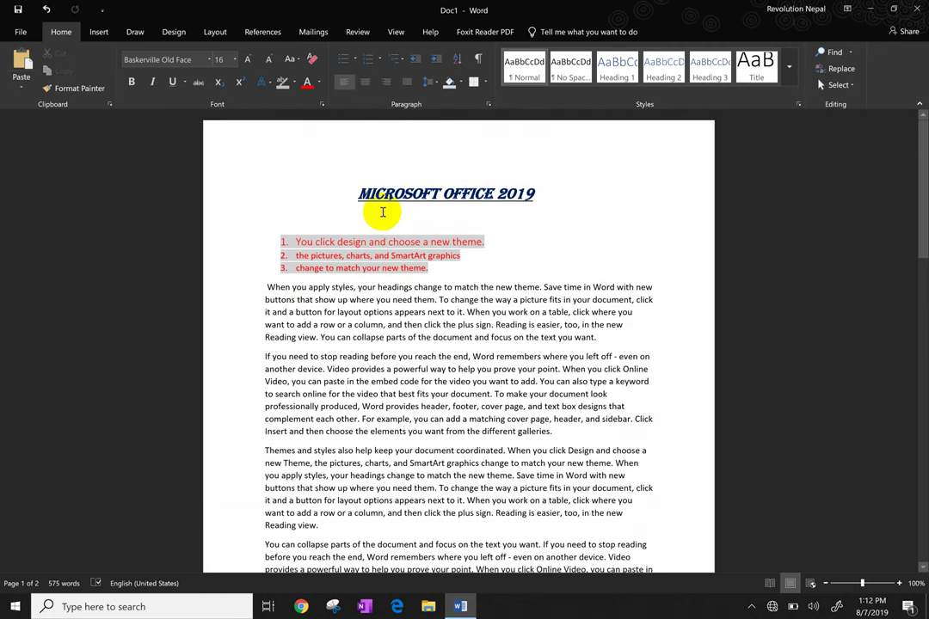
right_click(383, 216)
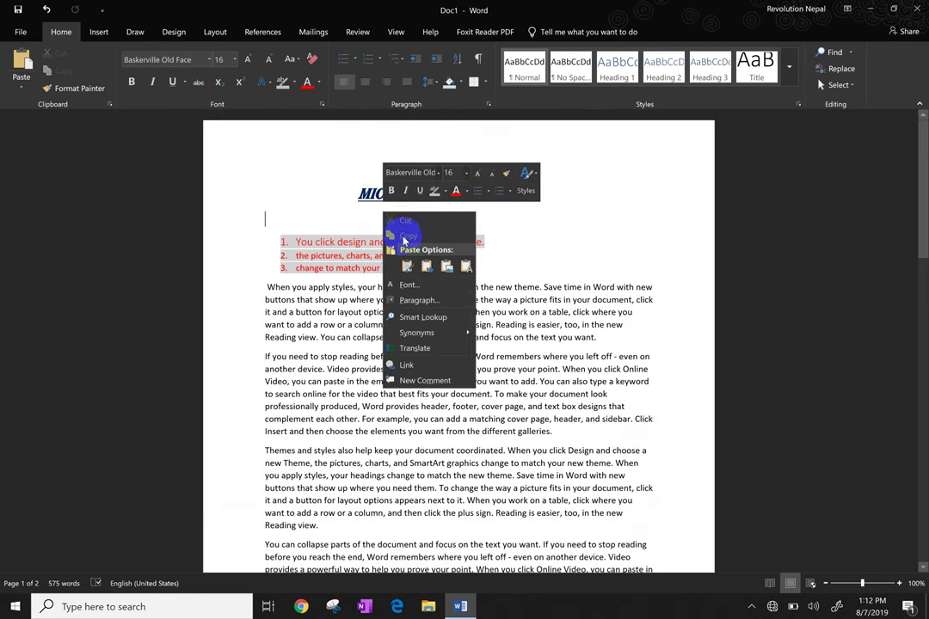
click(405, 266)
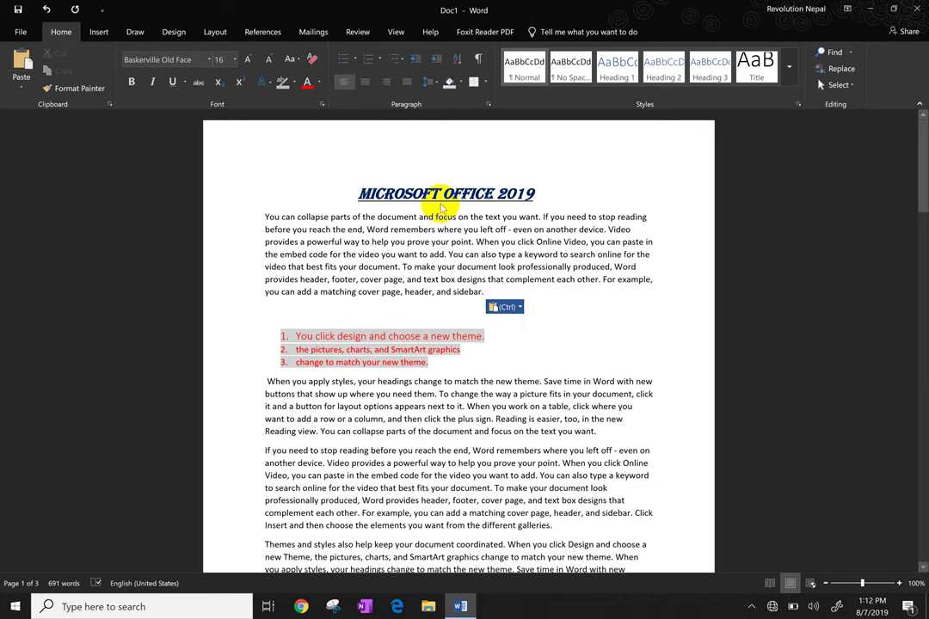
key(ctrl)
key(Escape)
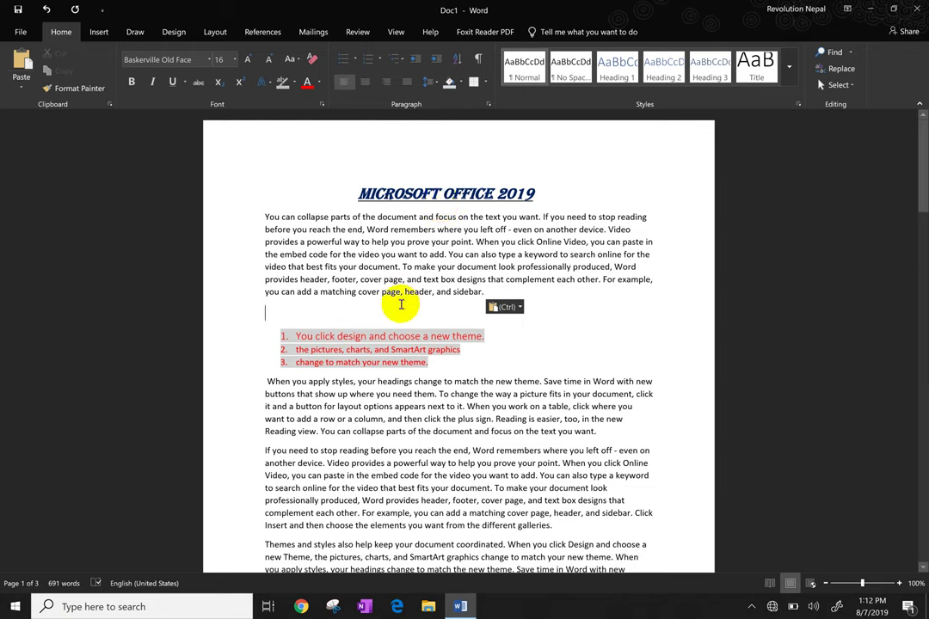
drag(488, 291, 265, 217)
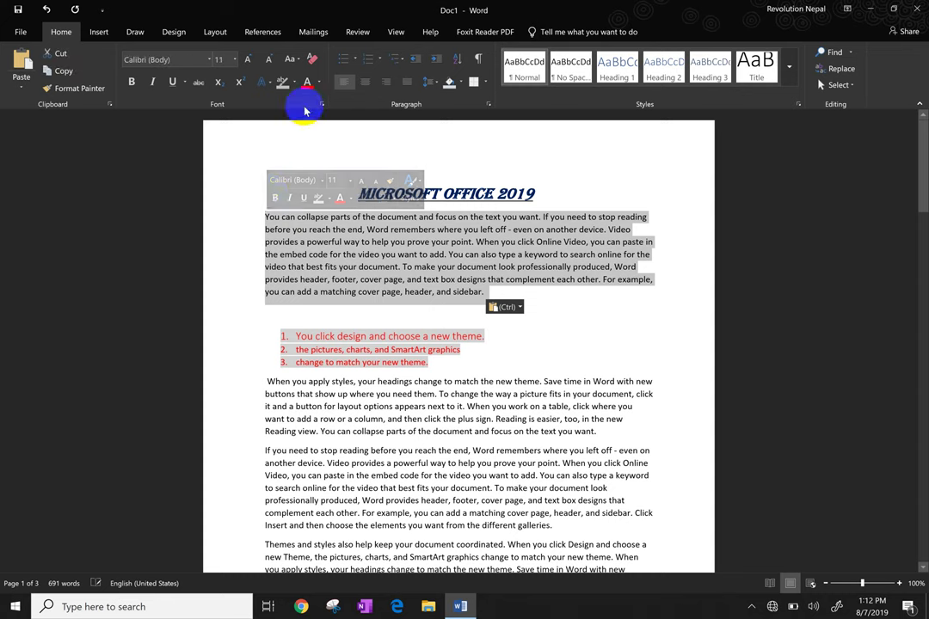
Colour the selected paragraph red and copy it.
click(307, 81)
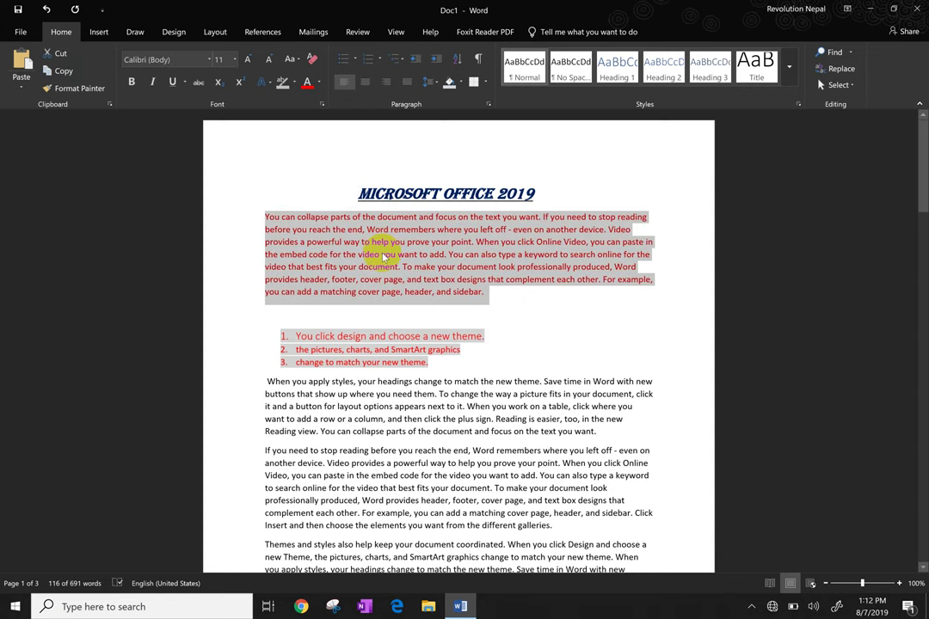
right_click(384, 257)
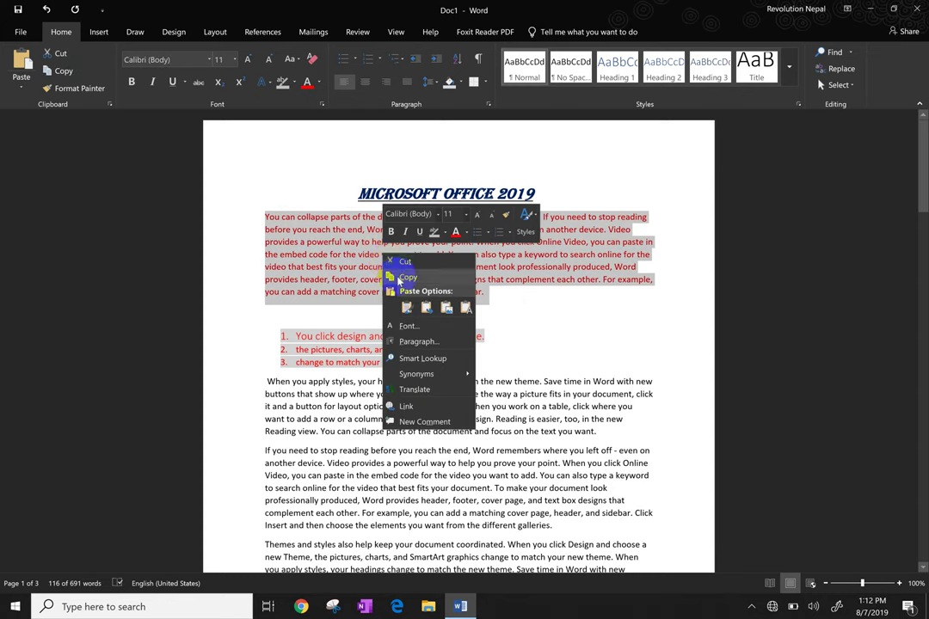
click(401, 279)
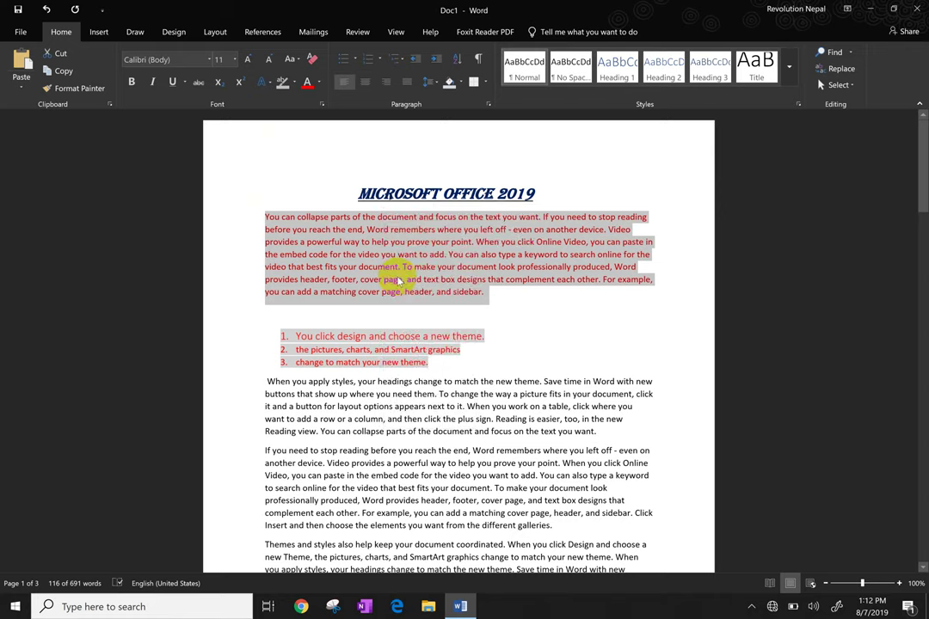
Paste the red paragraph on page 2 as its own paragraph after the 'plus sign.' paragraph.
scroll(405, 243, down, 6)
scroll(348, 237, down, 7)
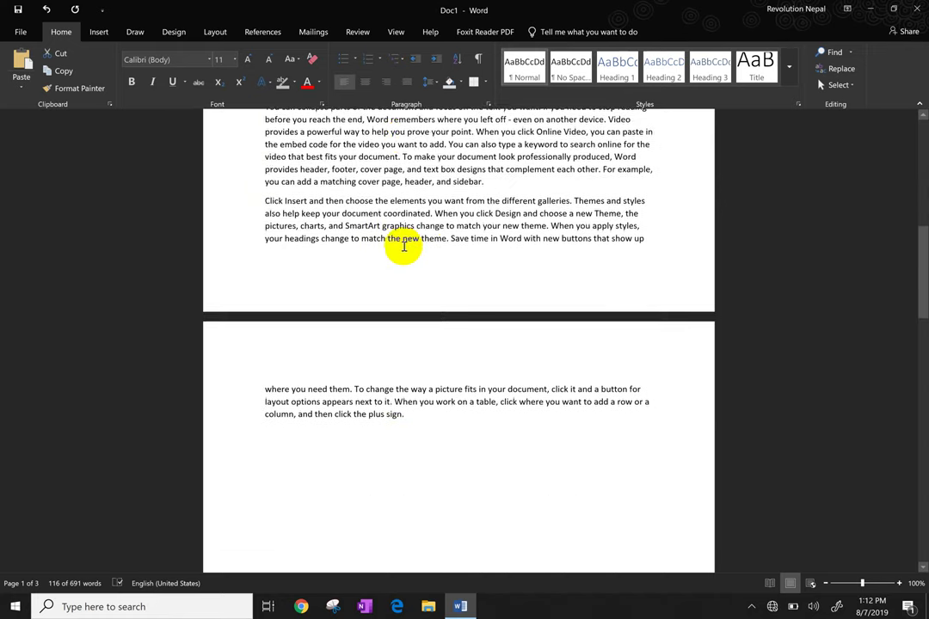
scroll(394, 288, down, 6)
click(383, 273)
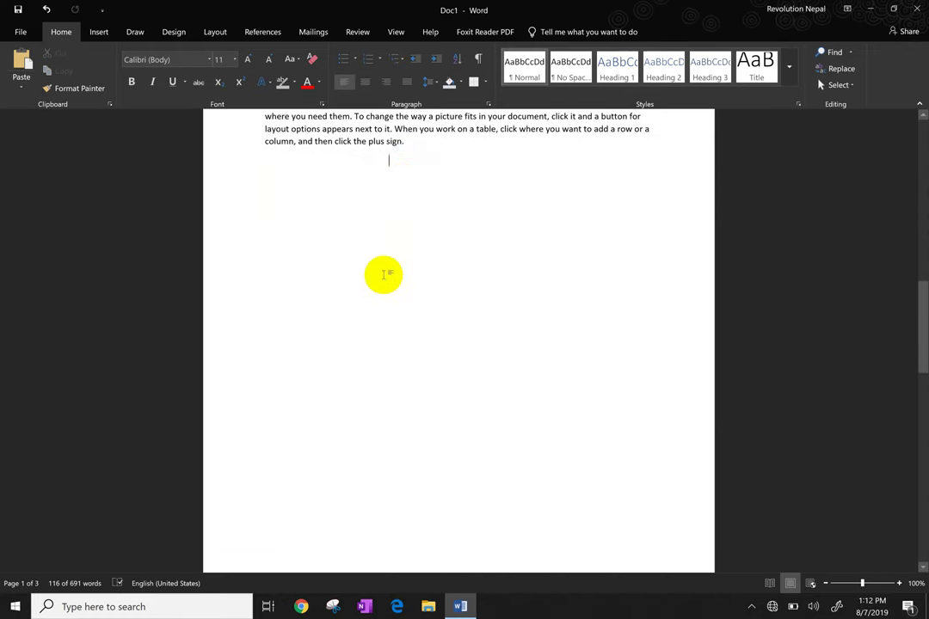
right_click(358, 226)
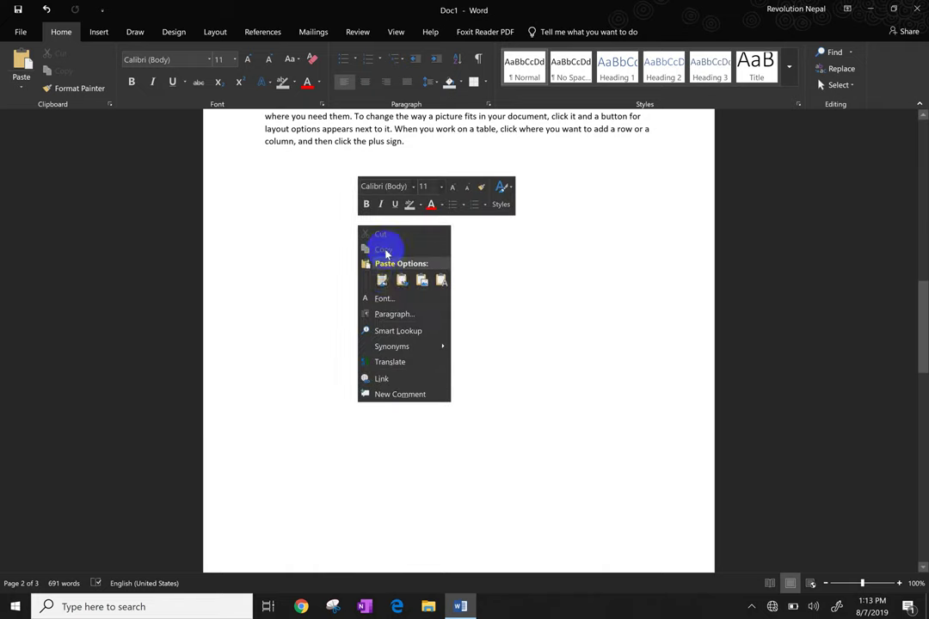
click(382, 280)
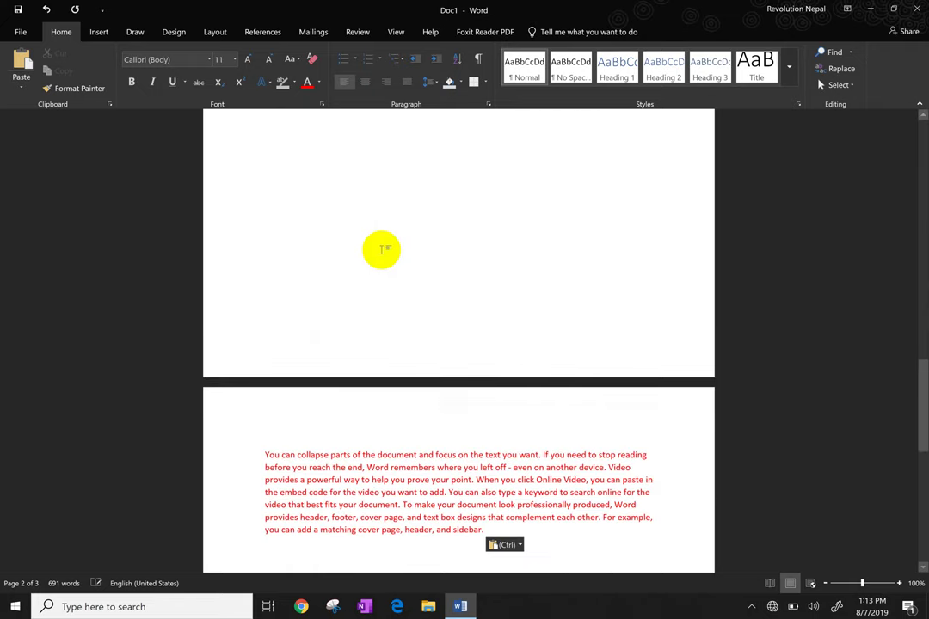
scroll(382, 249, down, 2)
scroll(381, 245, up, 2)
scroll(380, 239, up, 3)
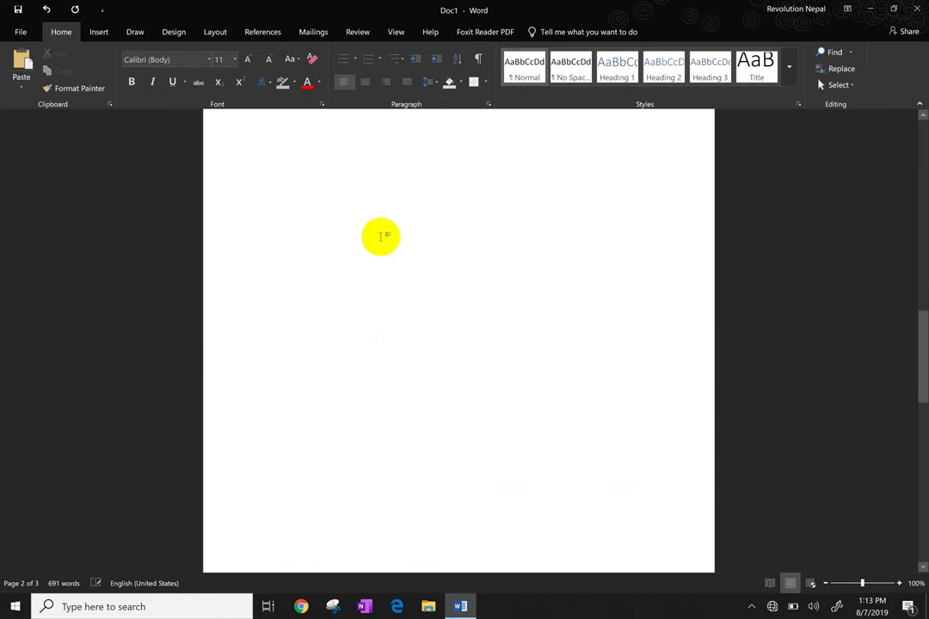
scroll(387, 234, up, 5)
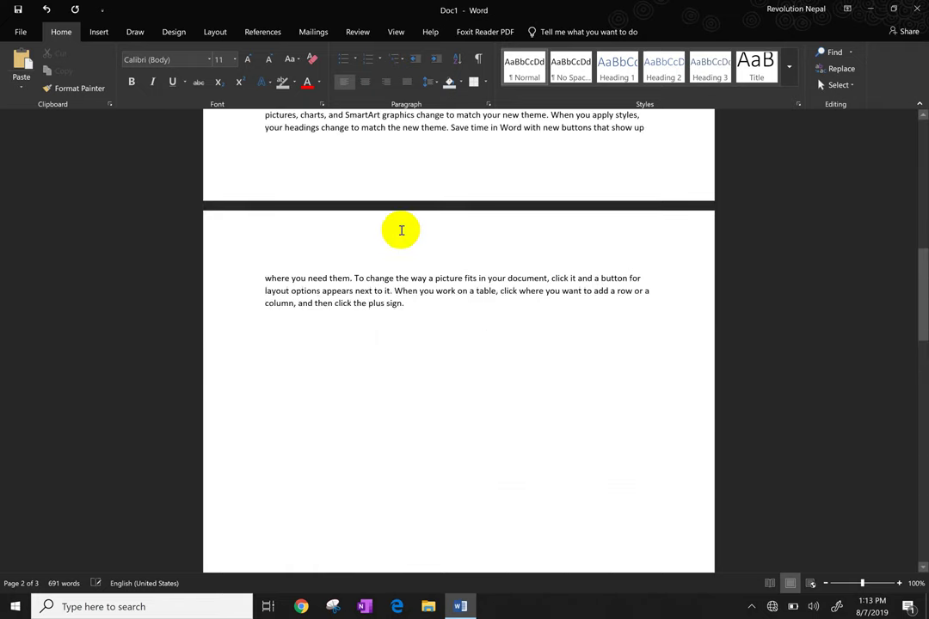
click(422, 305)
key(Delete)
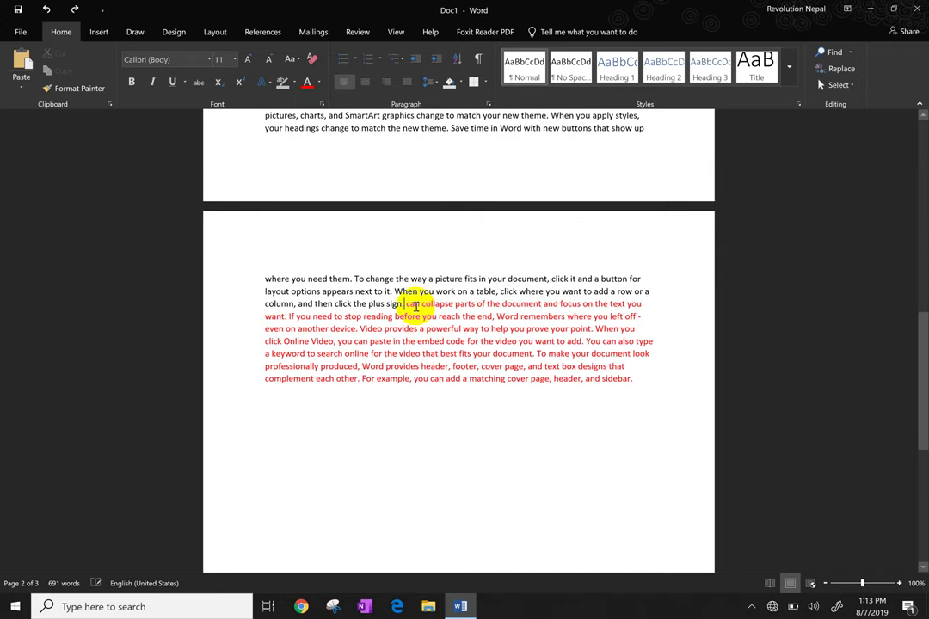
key(Return)
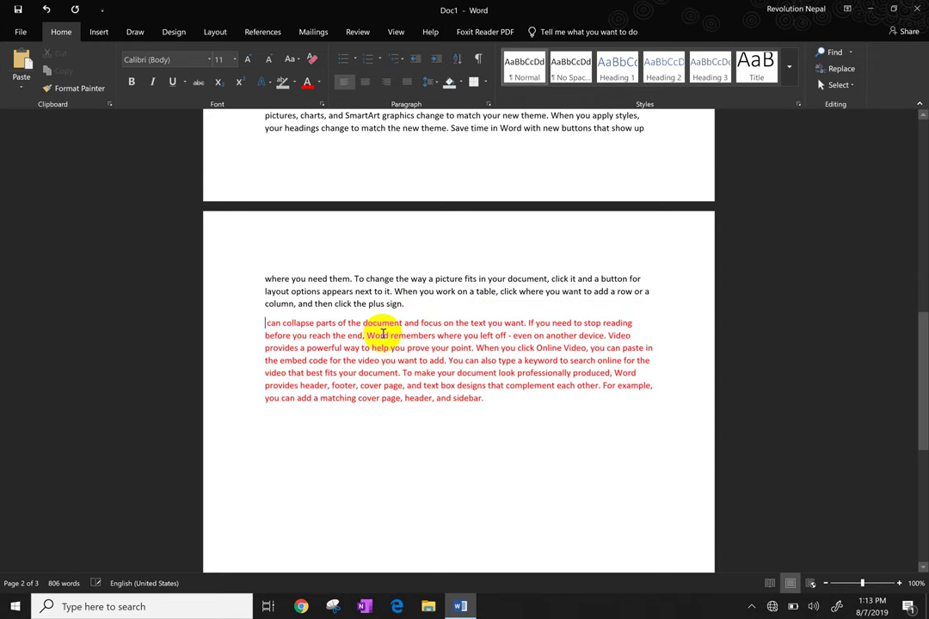
Select and delete the three-item numbered list.
scroll(456, 352, up, 2)
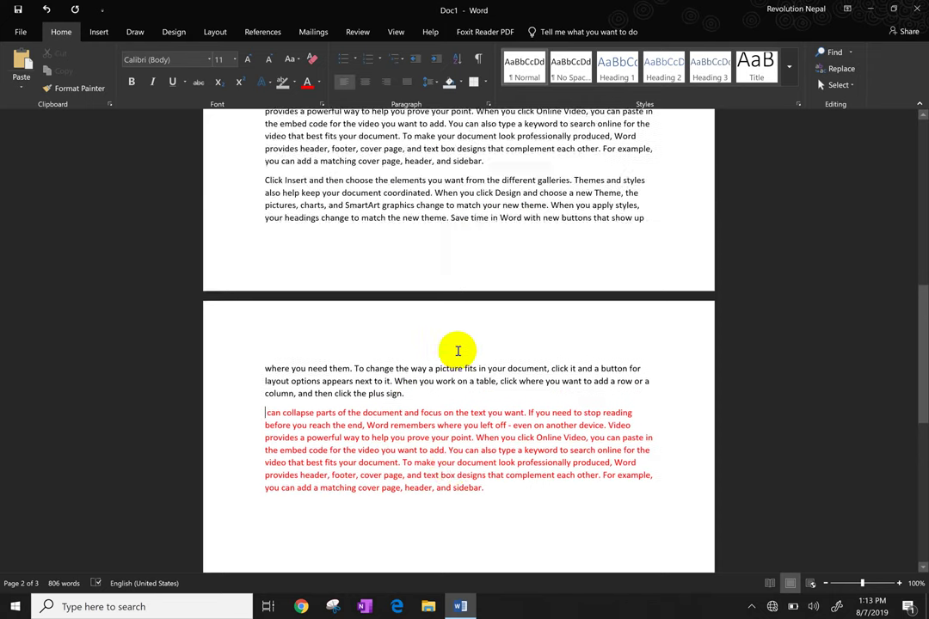
scroll(456, 348, up, 2)
scroll(456, 348, up, 6)
scroll(456, 348, up, 2)
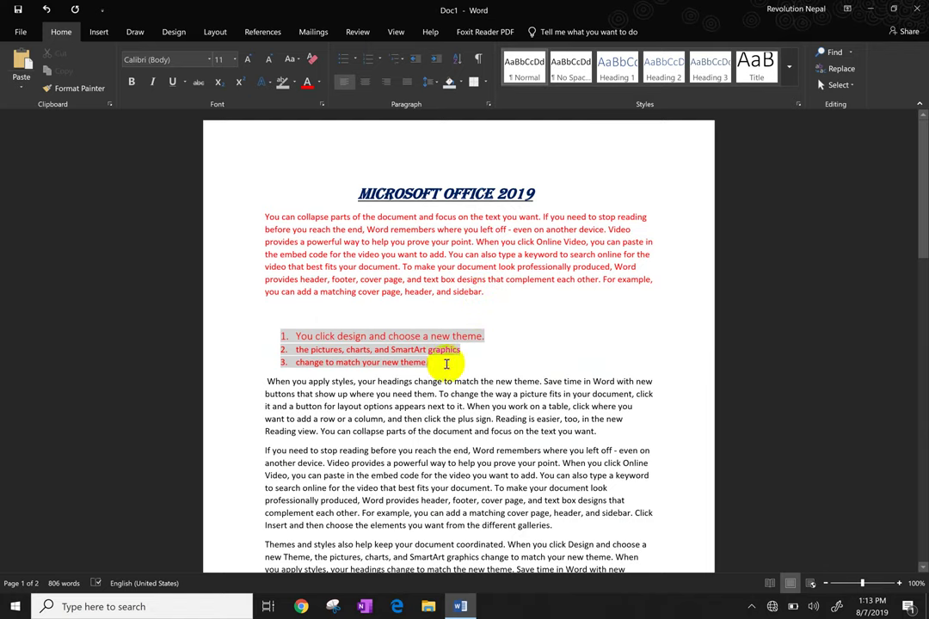
click(277, 336)
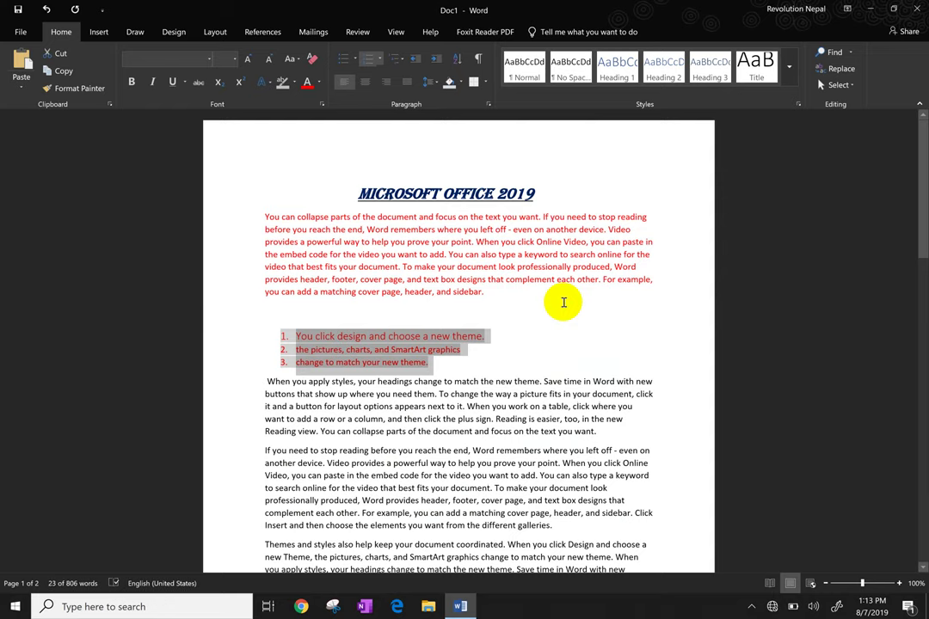
key(Delete)
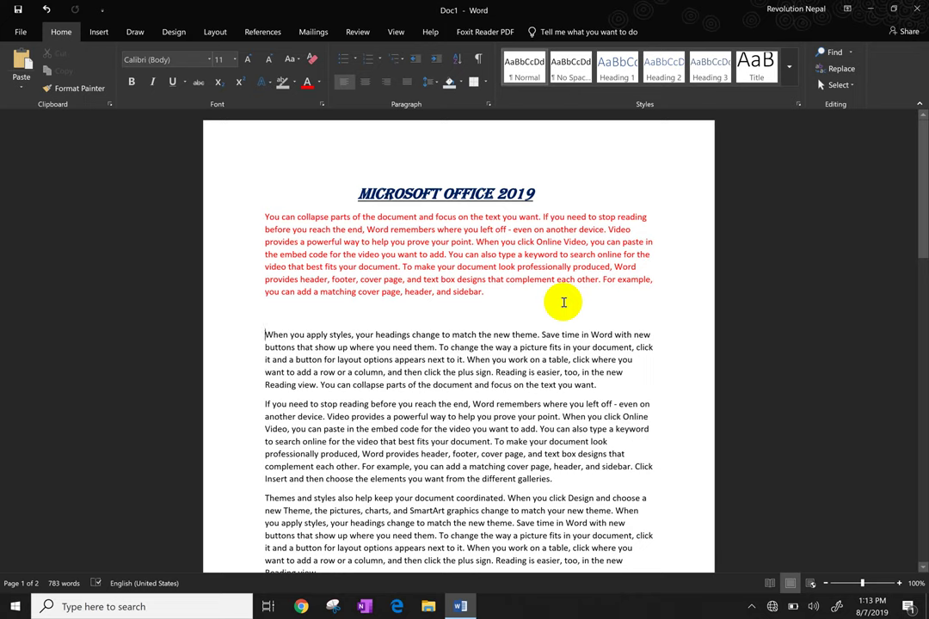
Restore the deleted numbered list and cut it from under the first paragraph.
key(ctrl+z)
right_click(411, 349)
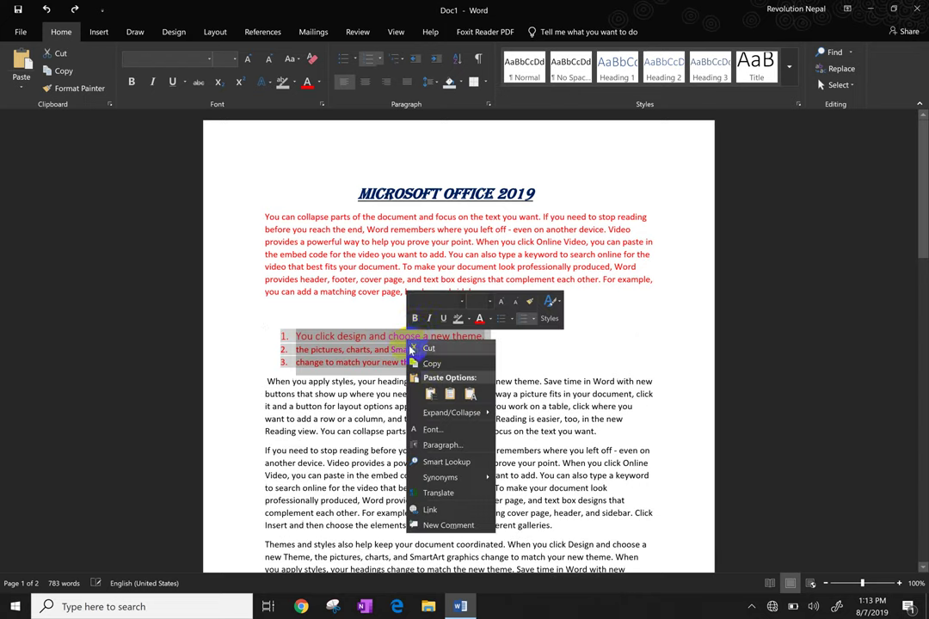
click(425, 350)
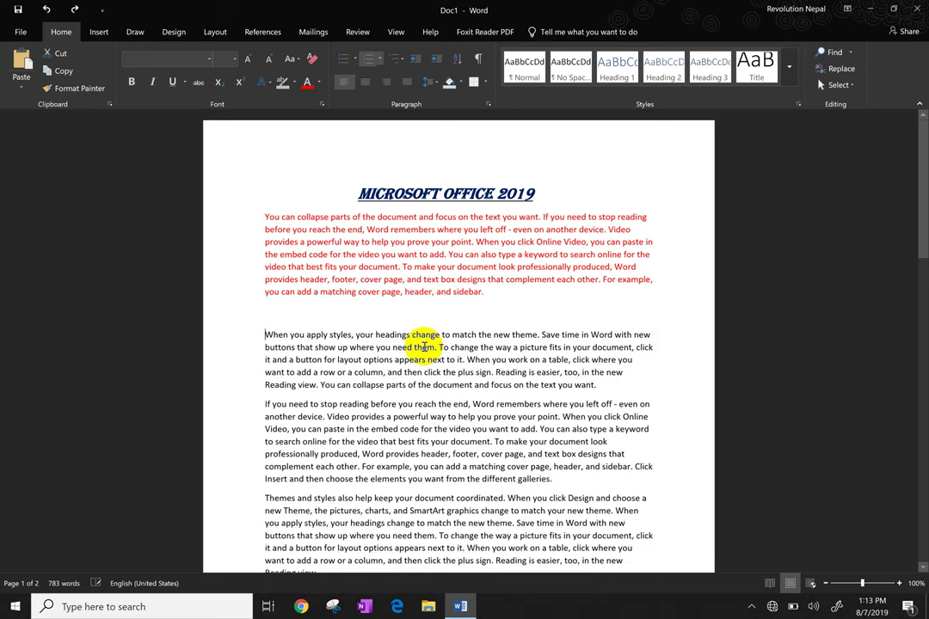
scroll(425, 348, down, 2)
scroll(425, 349, down, 3)
scroll(425, 346, down, 5)
scroll(425, 346, down, 5)
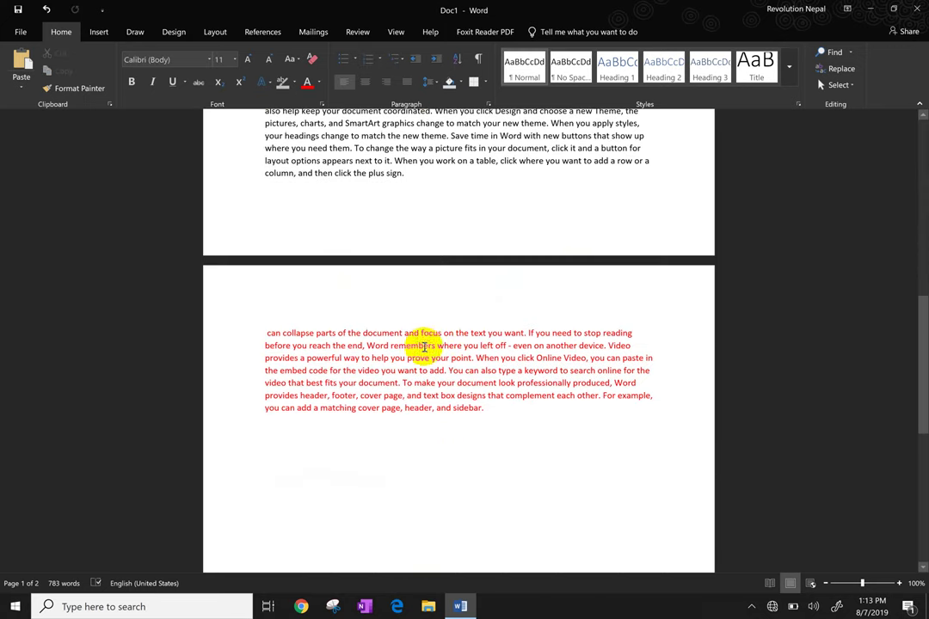
Paste the list onto the empty line below the red paragraph on page 2.
click(273, 424)
right_click(272, 424)
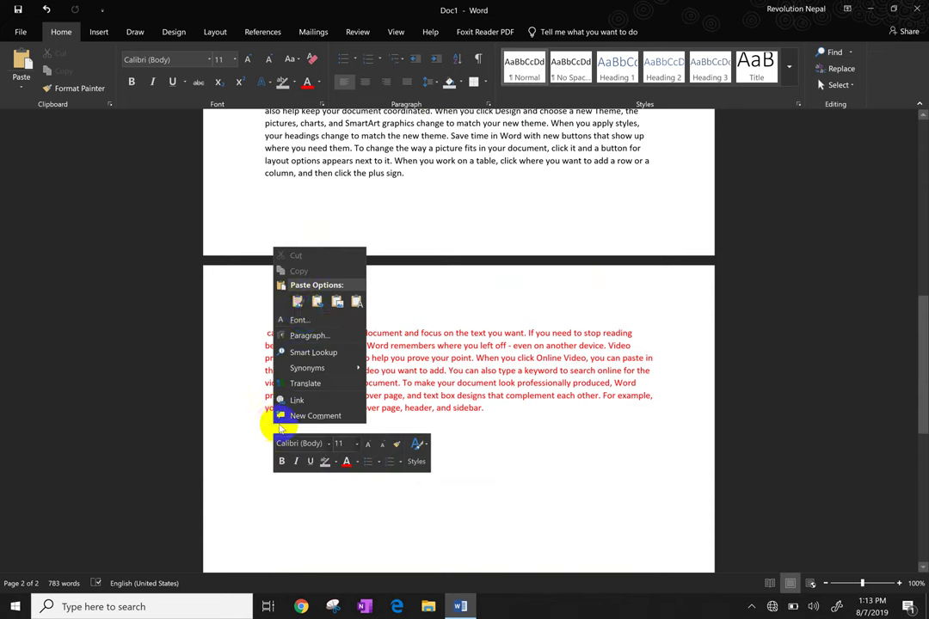
click(300, 305)
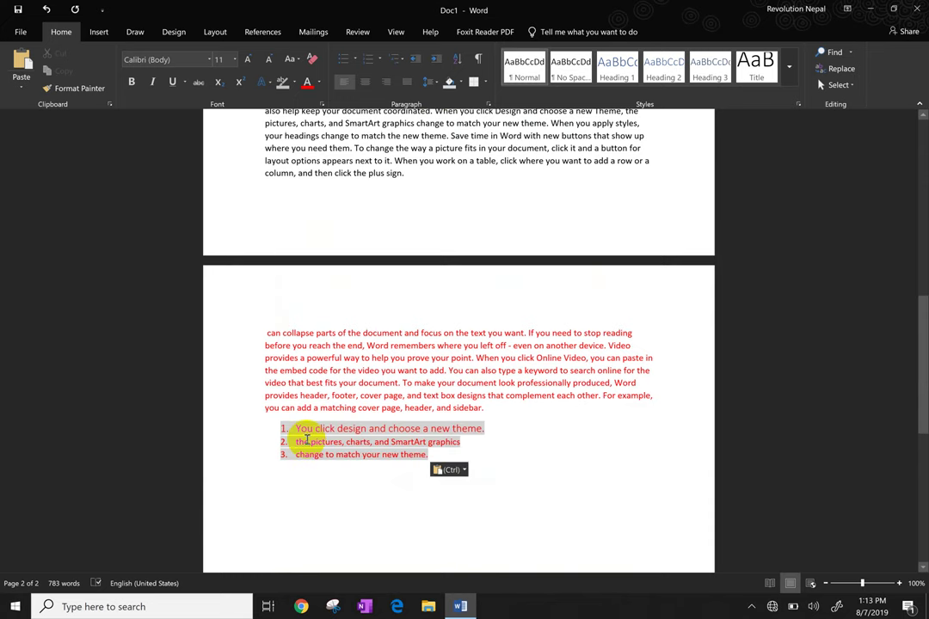
scroll(421, 303, up, 10)
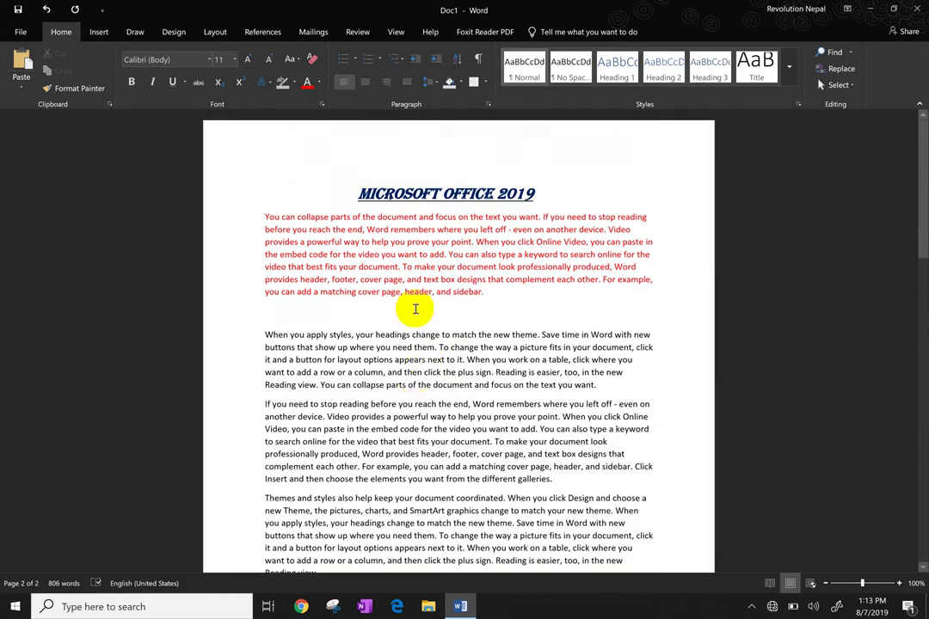
scroll(425, 357, down, 4)
scroll(412, 351, down, 4)
scroll(411, 354, up, 8)
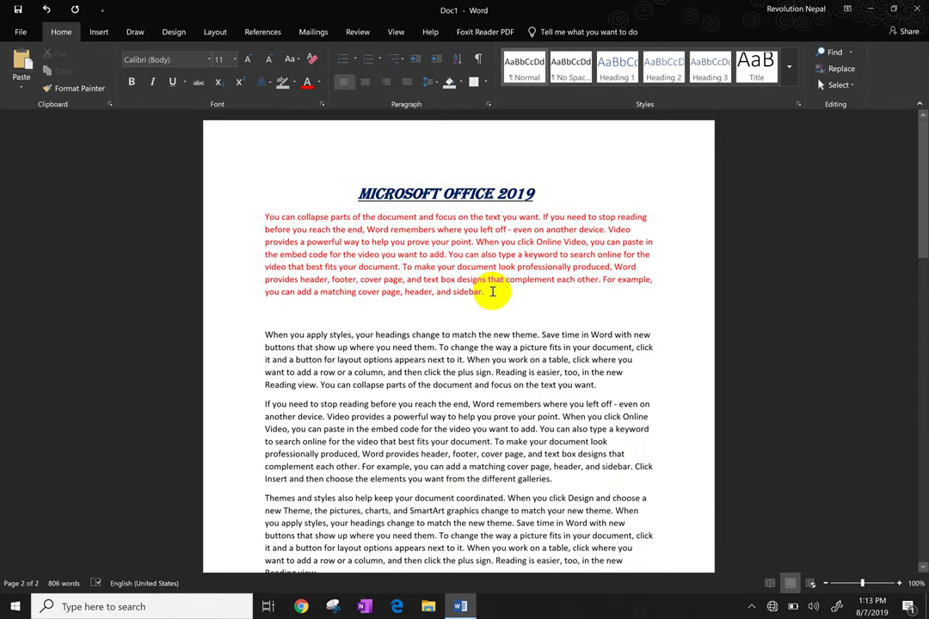
Move the red first paragraph from under the title to below the list on page 2.
mouse_move(485, 293)
mouse_down()
mouse_move(303, 222)
mouse_move(256, 216)
mouse_up()
key(ctrl+c)
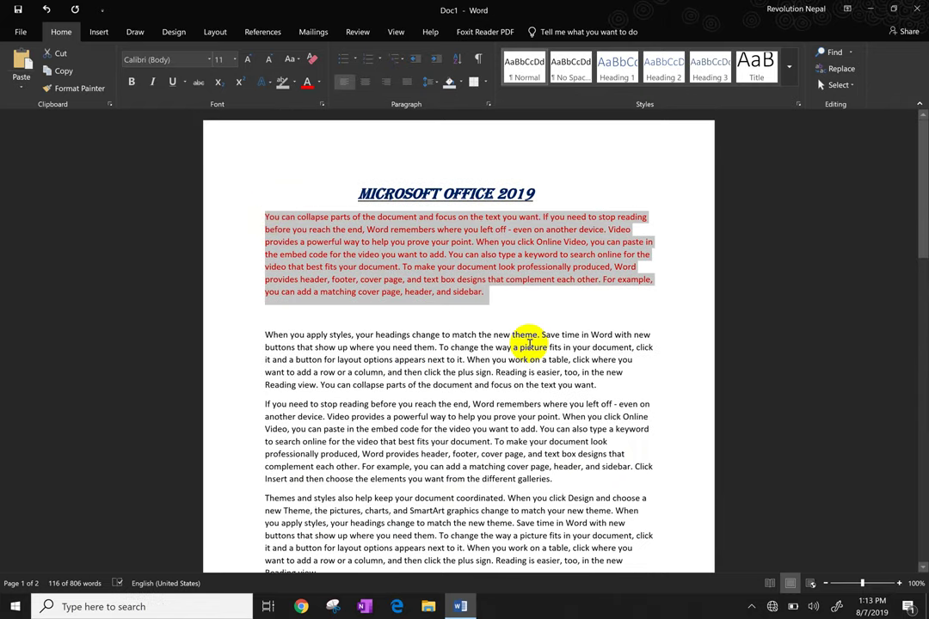
key(Delete)
scroll(535, 357, down, 6)
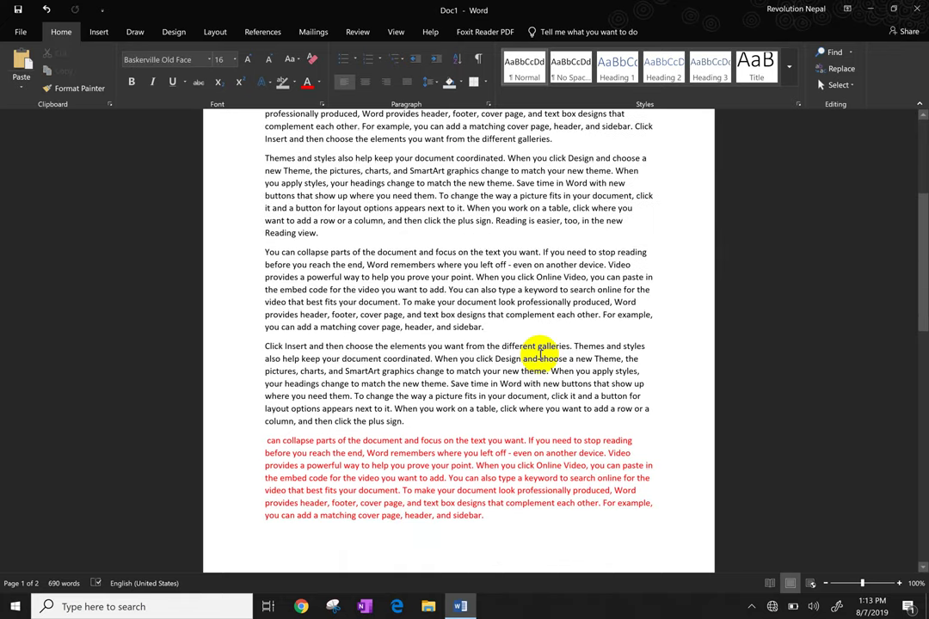
scroll(490, 419, down, 5)
scroll(425, 450, down, 4)
click(329, 382)
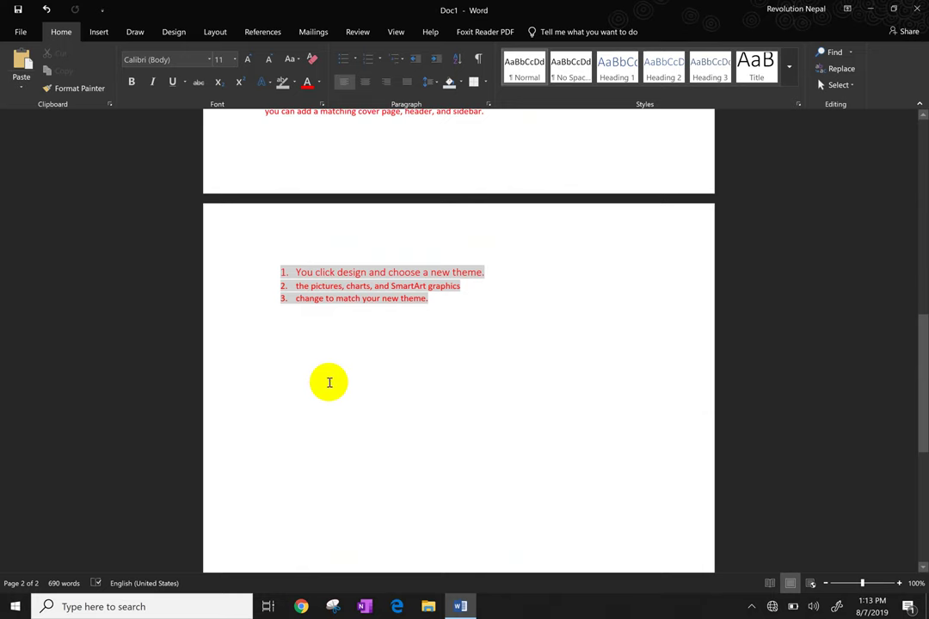
key(ctrl+v)
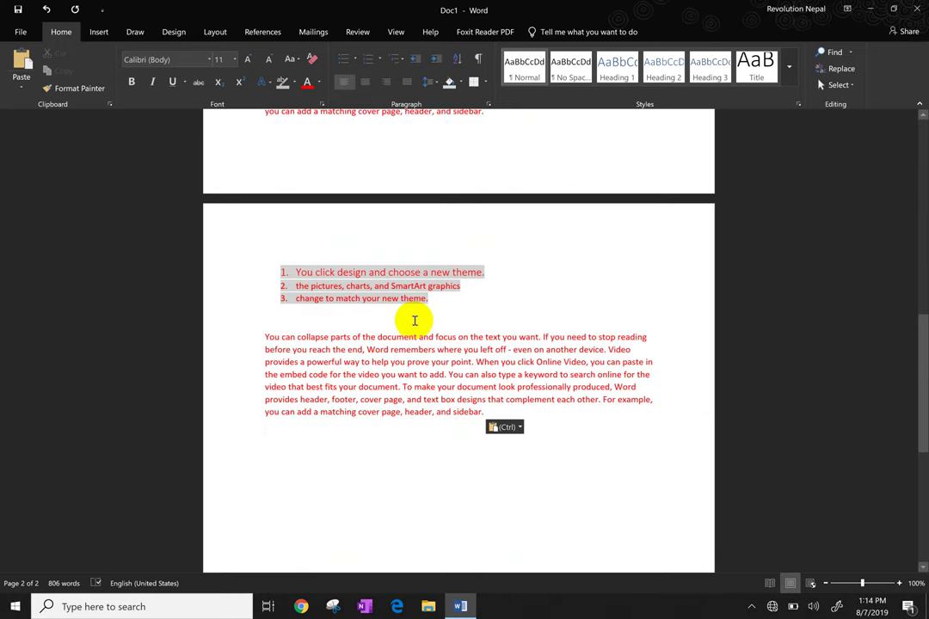
Paste the numbered list below the red paragraph, then delete the duplicate copy.
drag(435, 297, 279, 269)
key(ctrl+c)
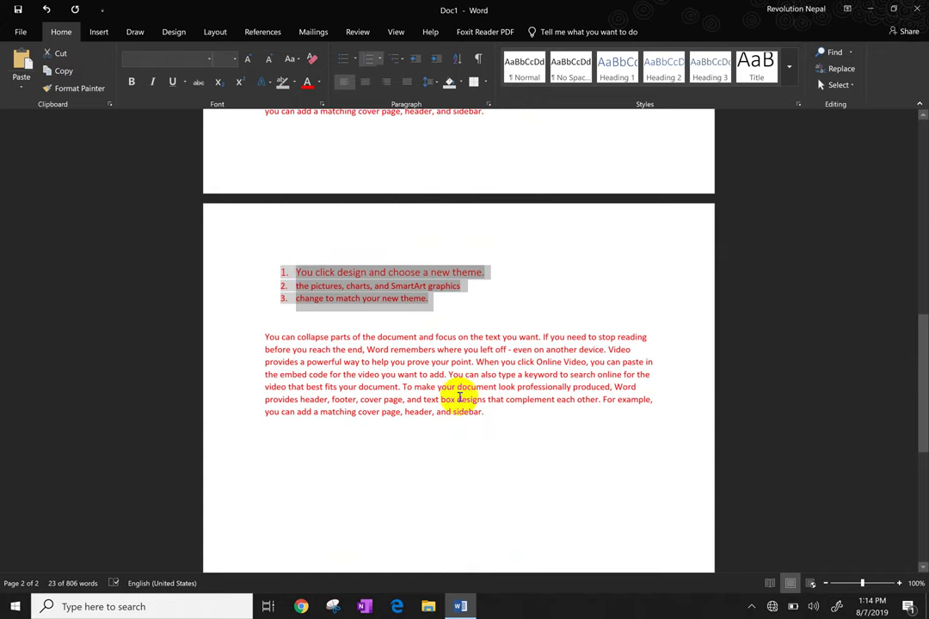
click(542, 428)
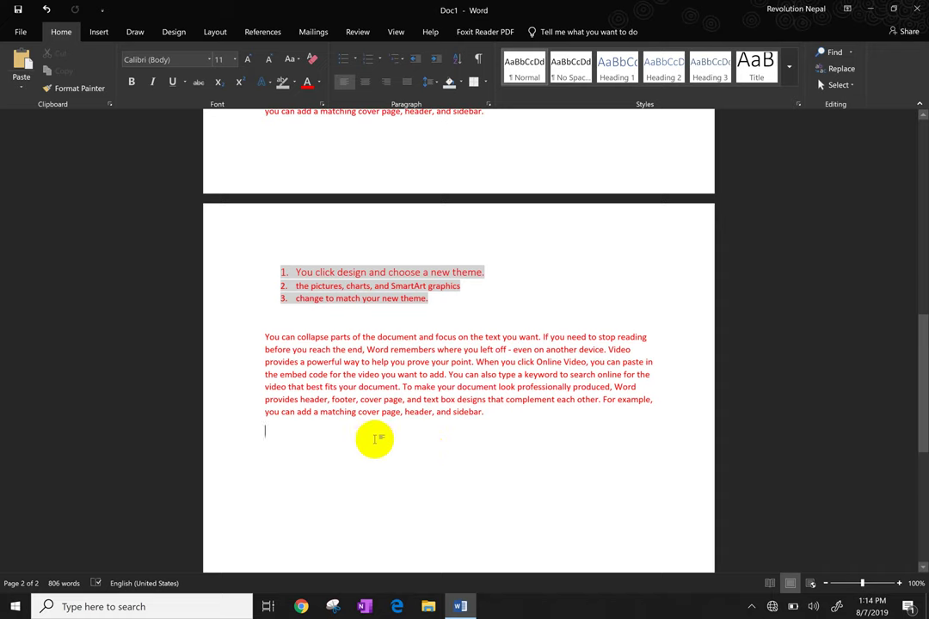
key(ctrl+v)
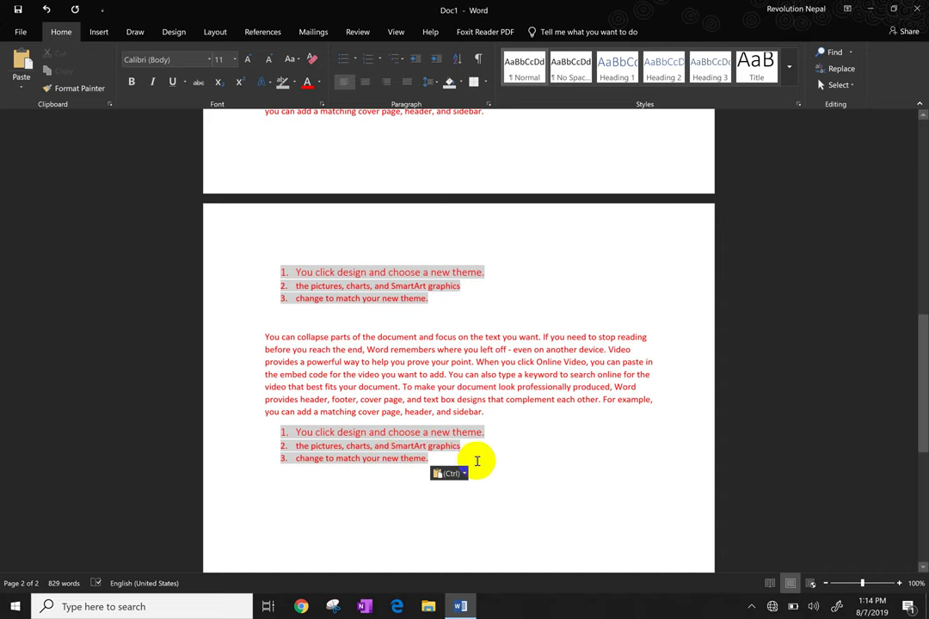
drag(475, 469, 258, 432)
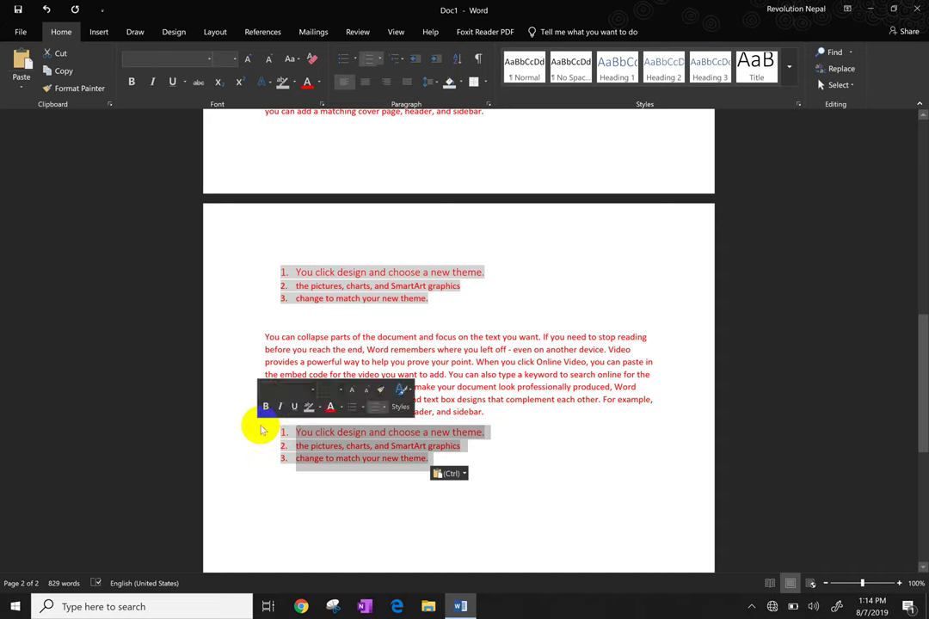
key(Delete)
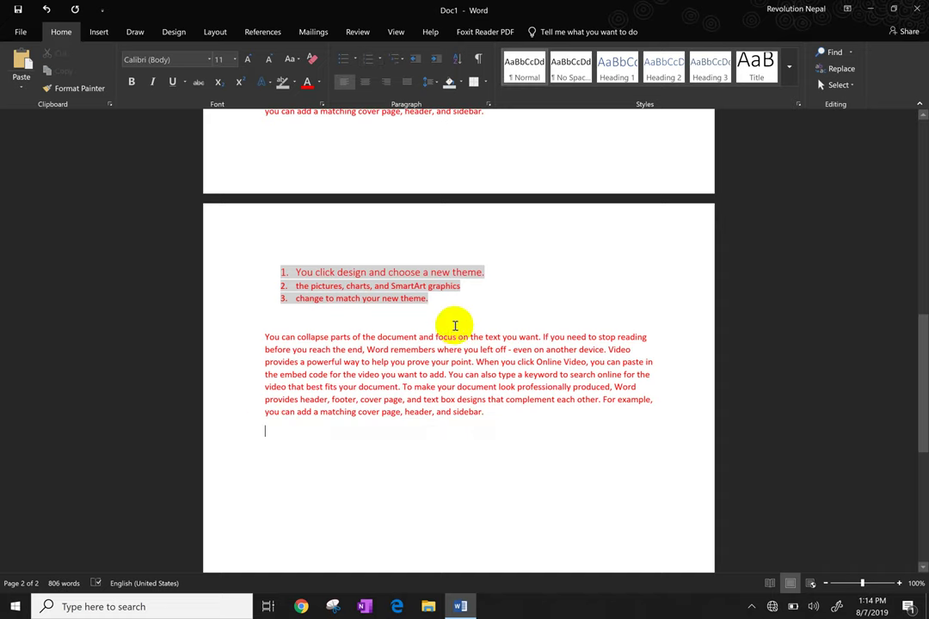
Cut the list and paste it below the paragraph, then undo back to the original layout.
mouse_move(431, 299)
mouse_down()
mouse_move(329, 300)
mouse_move(260, 259)
mouse_up()
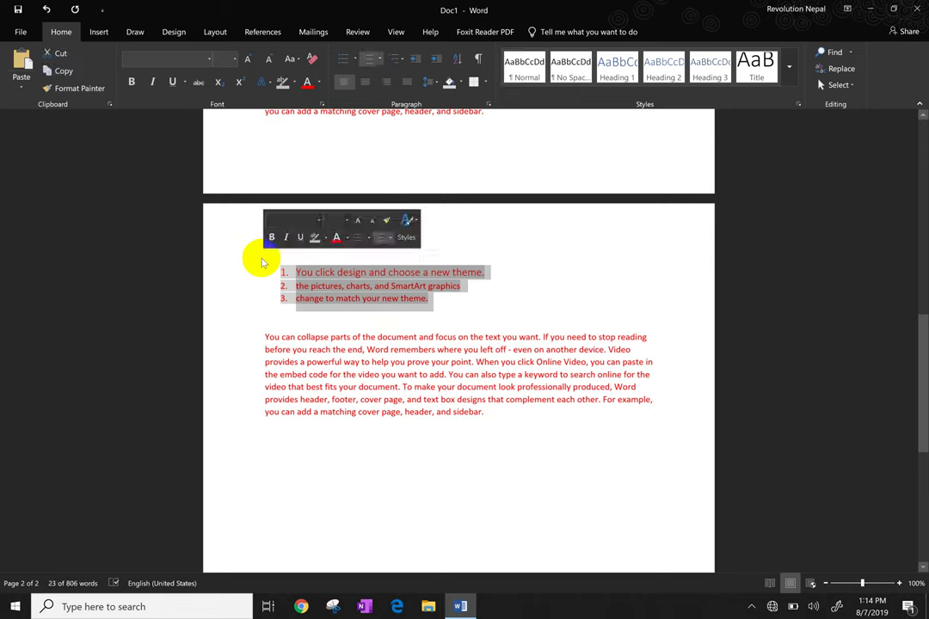
click(55, 54)
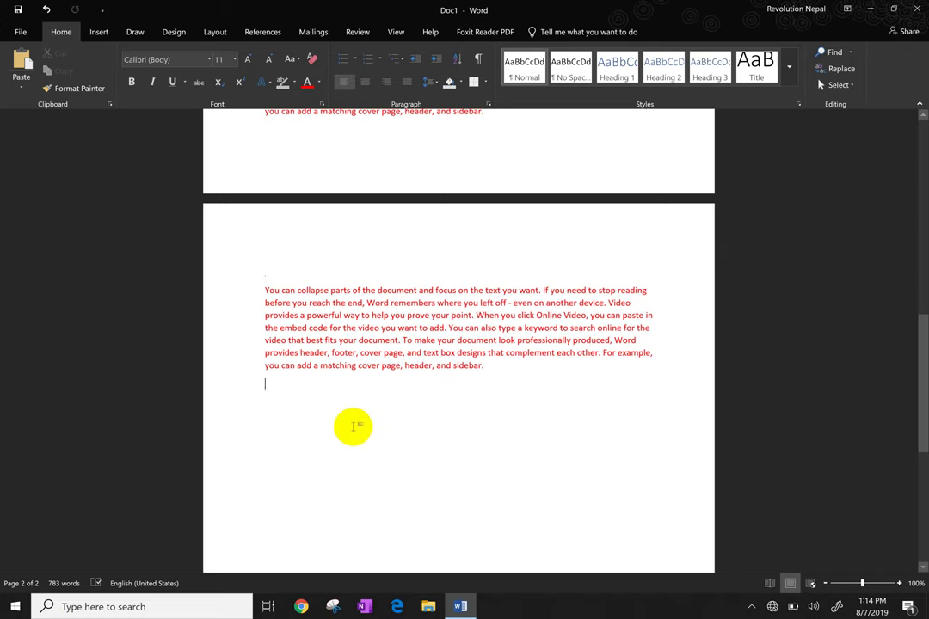
key(ctrl+v)
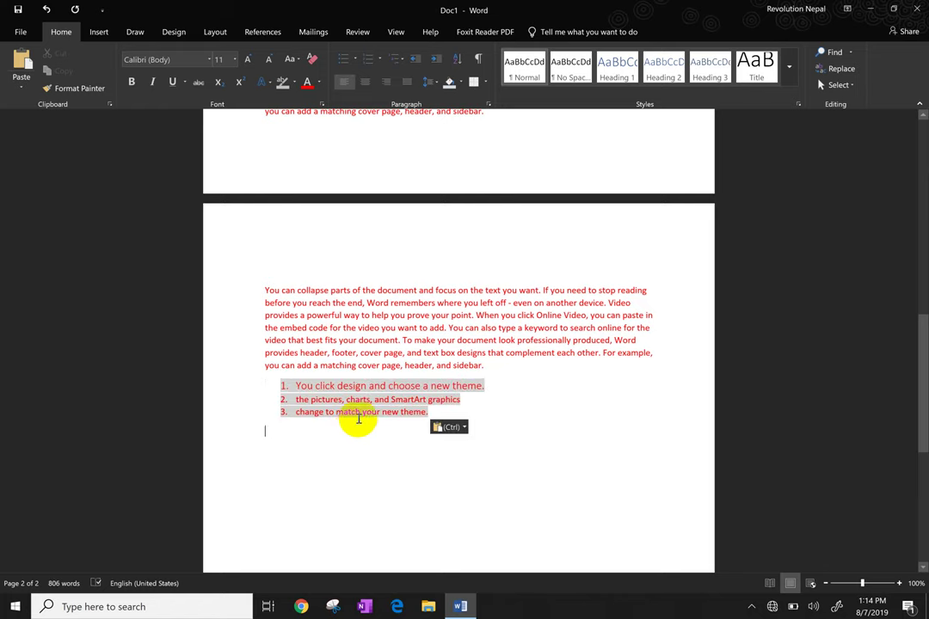
key(ctrl+z)
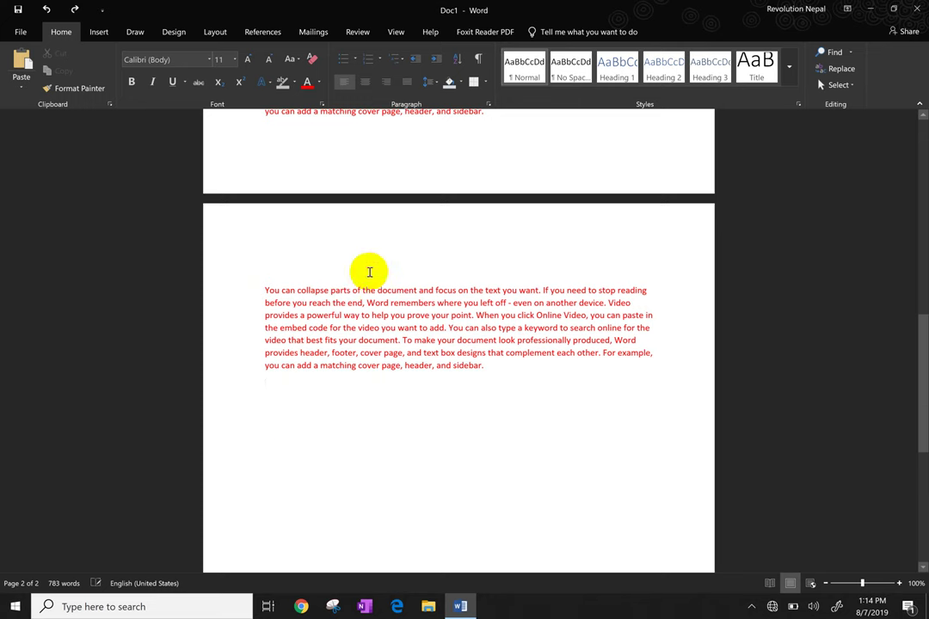
scroll(369, 273, up, 4)
key(ctrl+z)
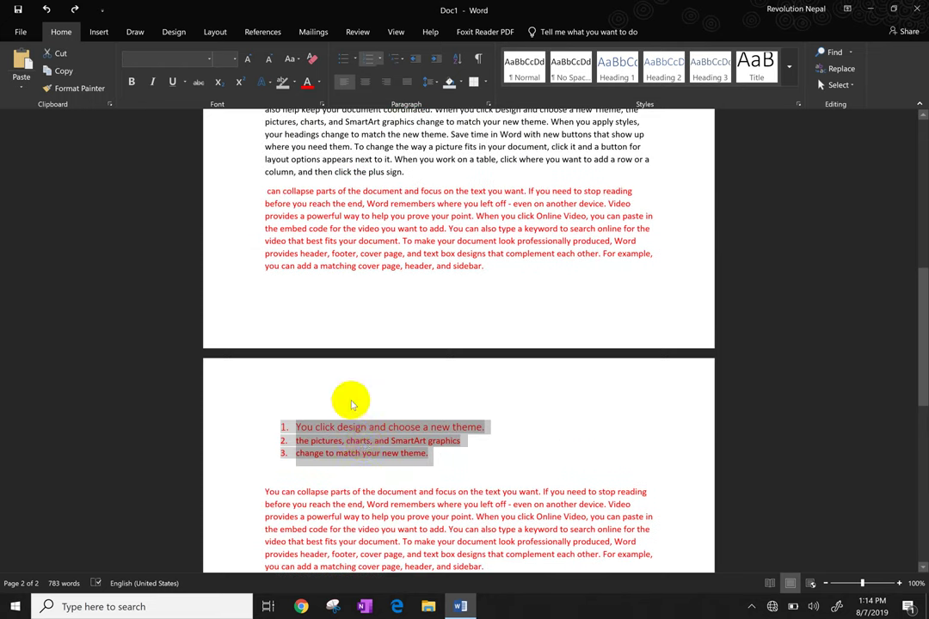
Cut the list from the top of page 2 and place the caret below the red paragraph.
click(428, 452)
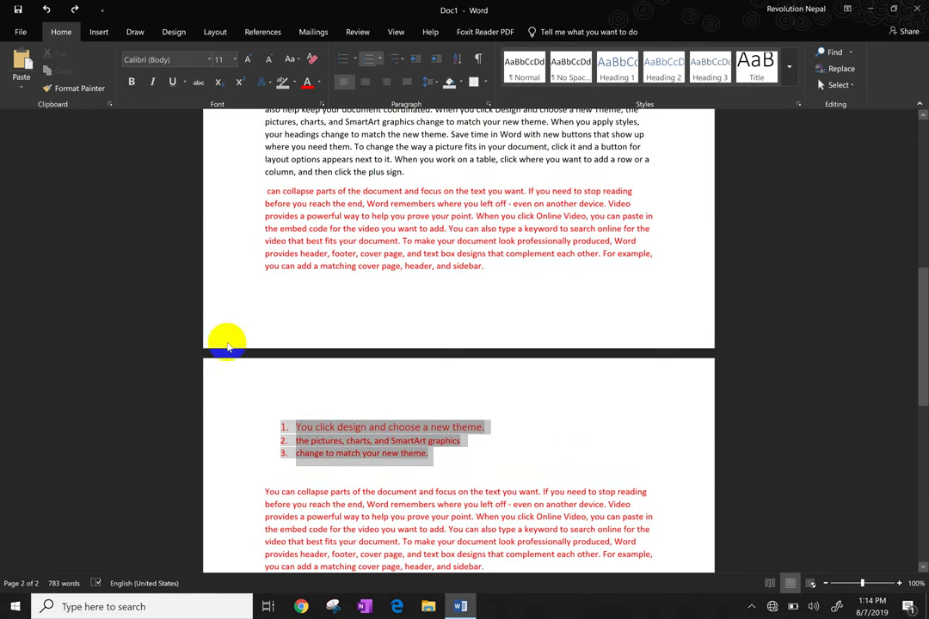
click(55, 51)
scroll(315, 299, down, 3)
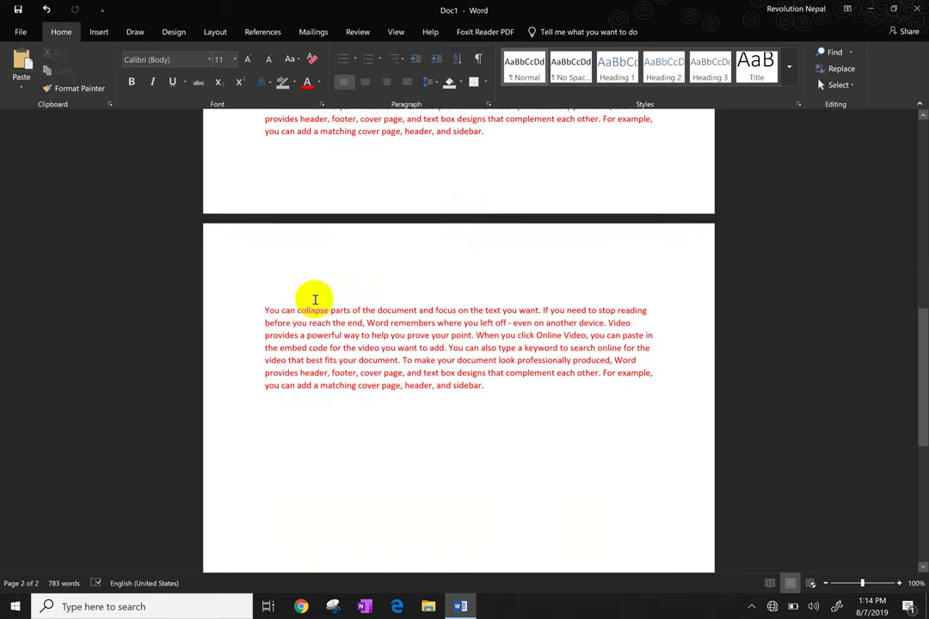
scroll(314, 299, down, 2)
click(284, 346)
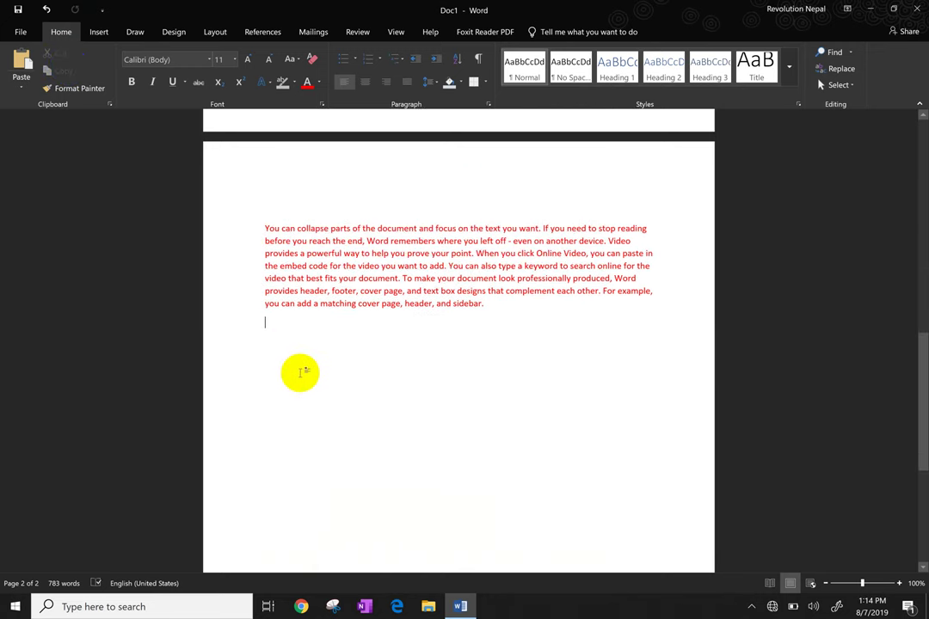
right_click(300, 372)
key(Escape)
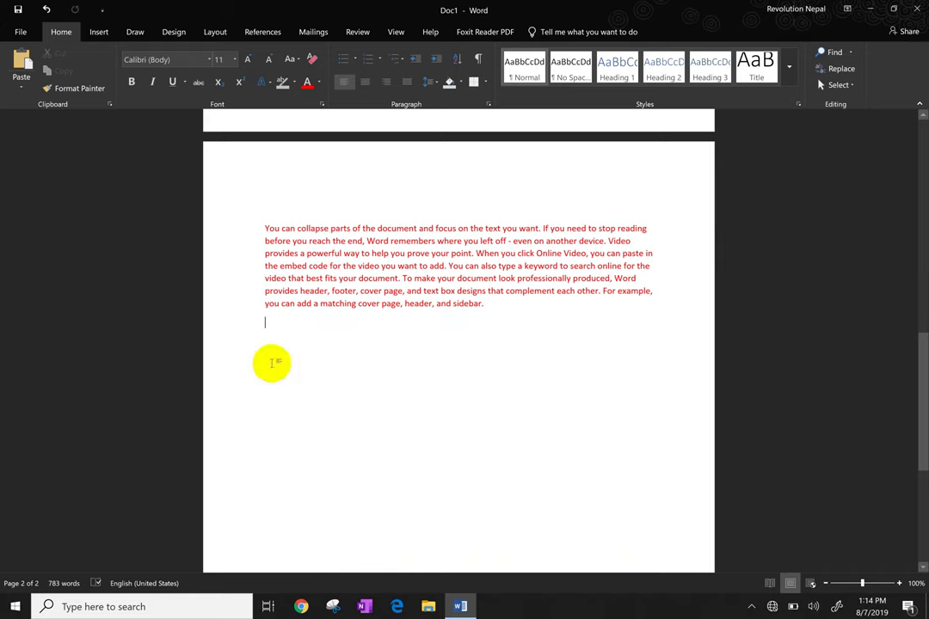
Paste the three-item numbered list onto the empty line below the red paragraph.
click(22, 62)
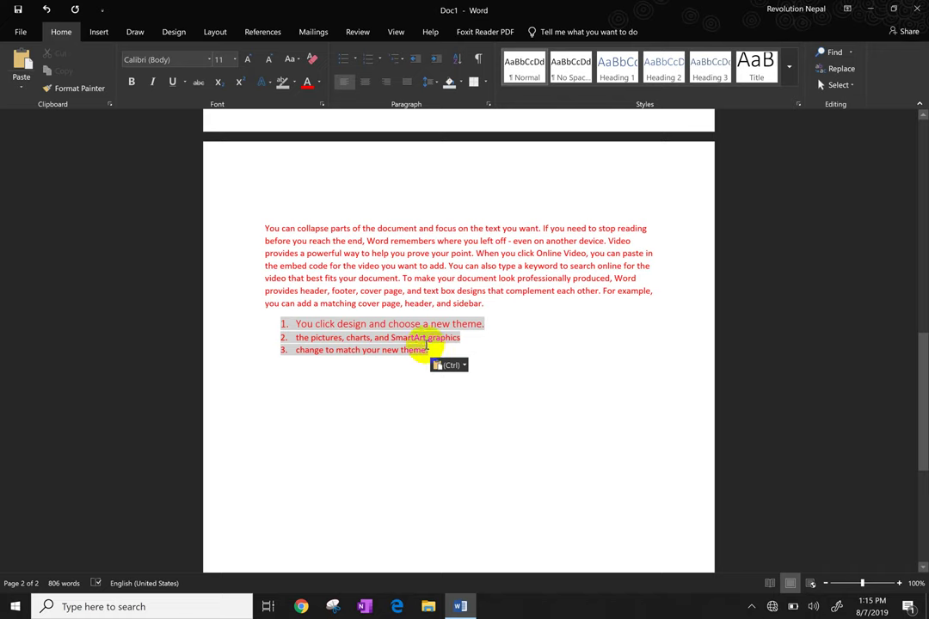
Give the three selected list items a blue gradient text effect.
drag(394, 355, 269, 325)
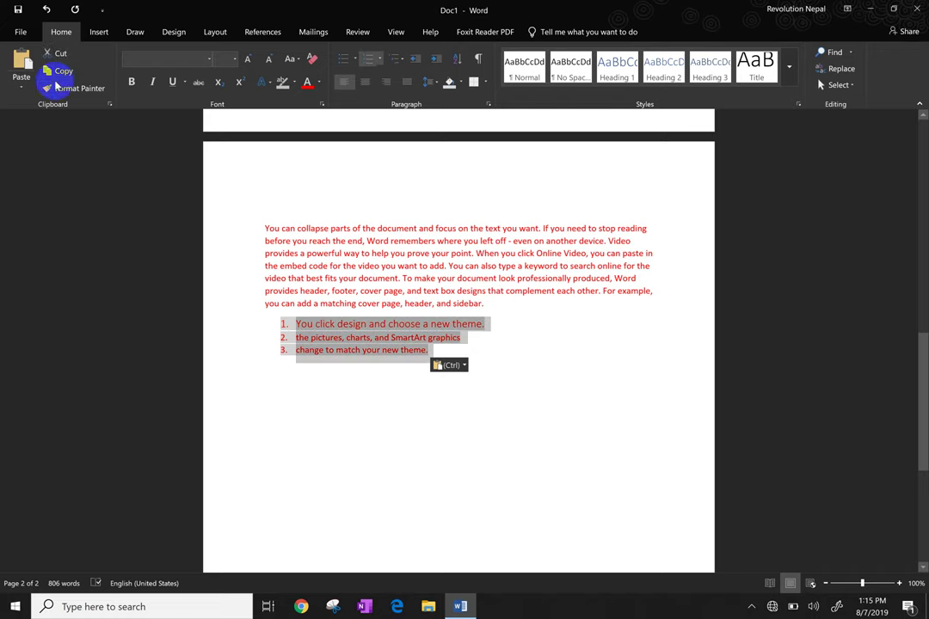
click(58, 86)
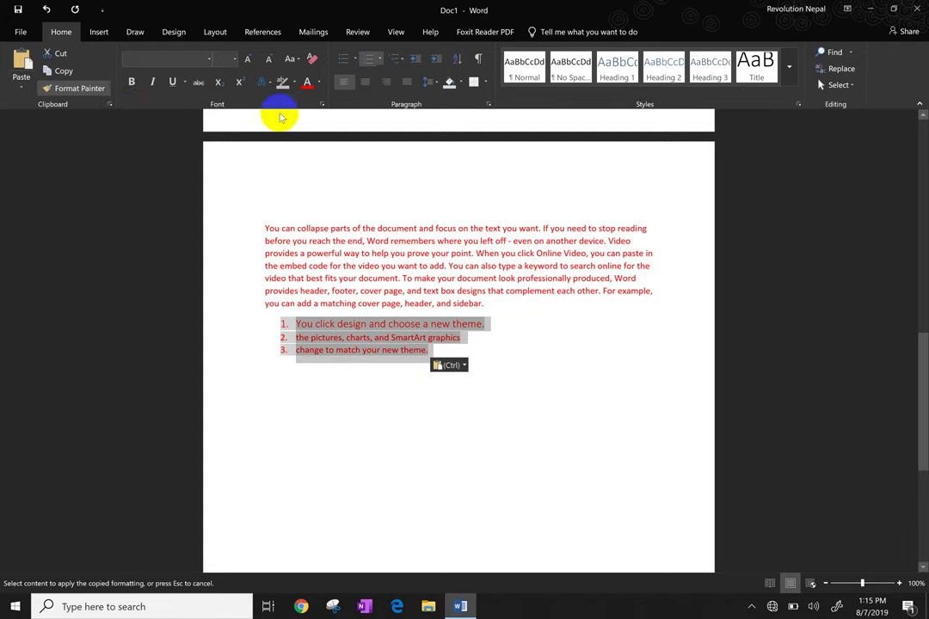
key(Escape)
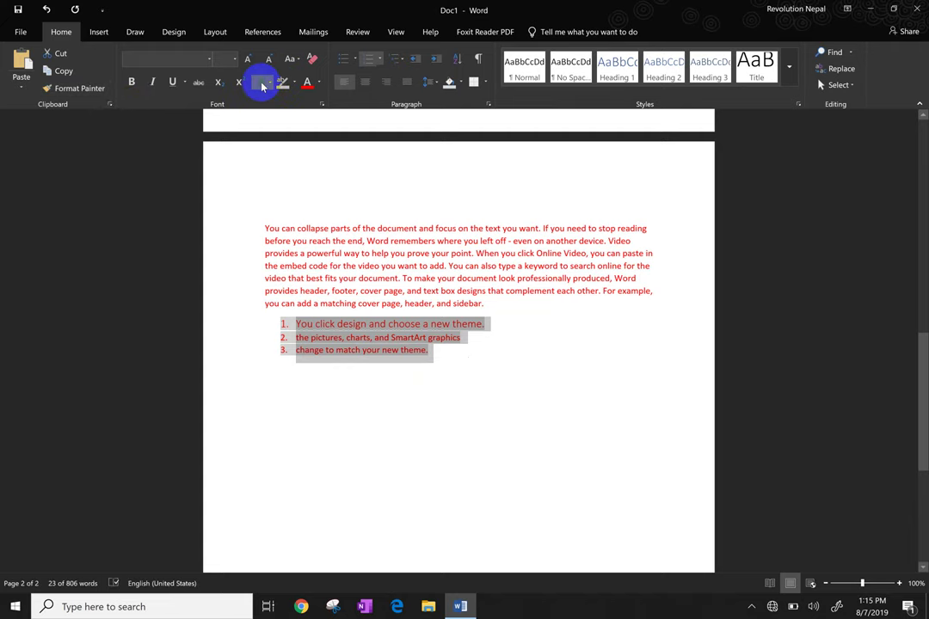
click(263, 86)
click(305, 144)
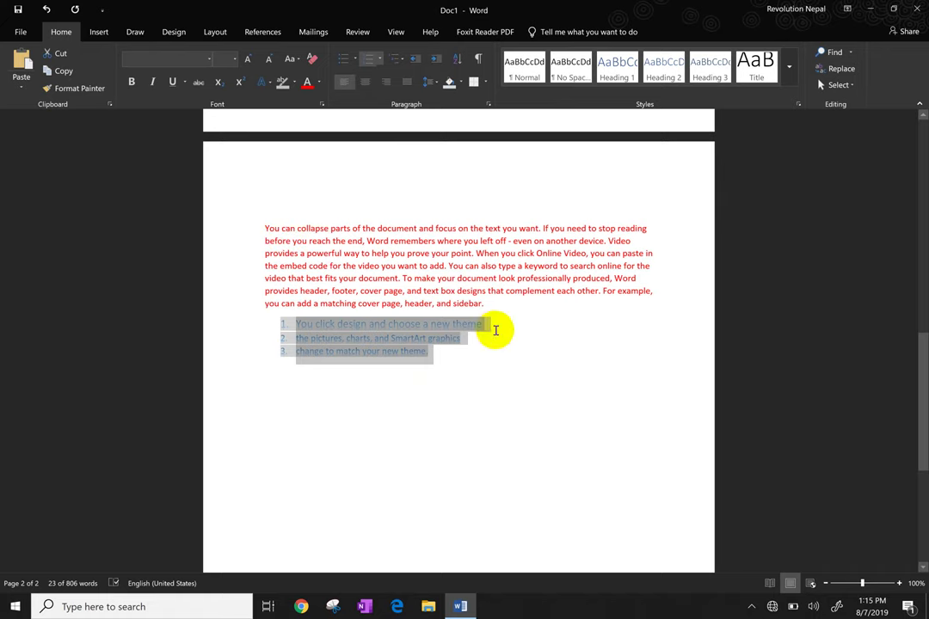
Format-paint the list's formatting onto the red paragraph so it becomes item 1.
click(62, 91)
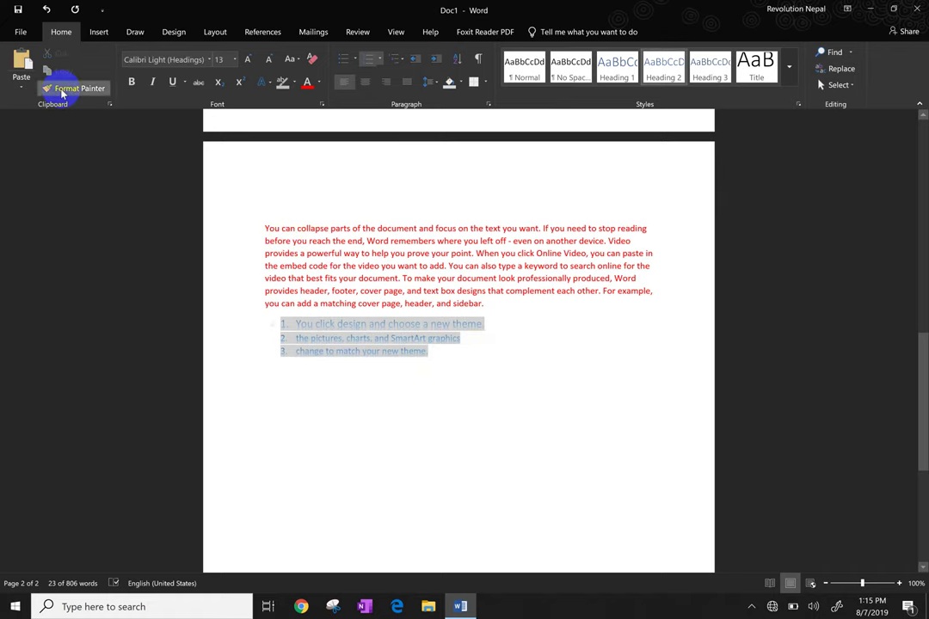
mouse_move(436, 357)
mouse_down()
mouse_move(221, 313)
mouse_move(303, 291)
mouse_up()
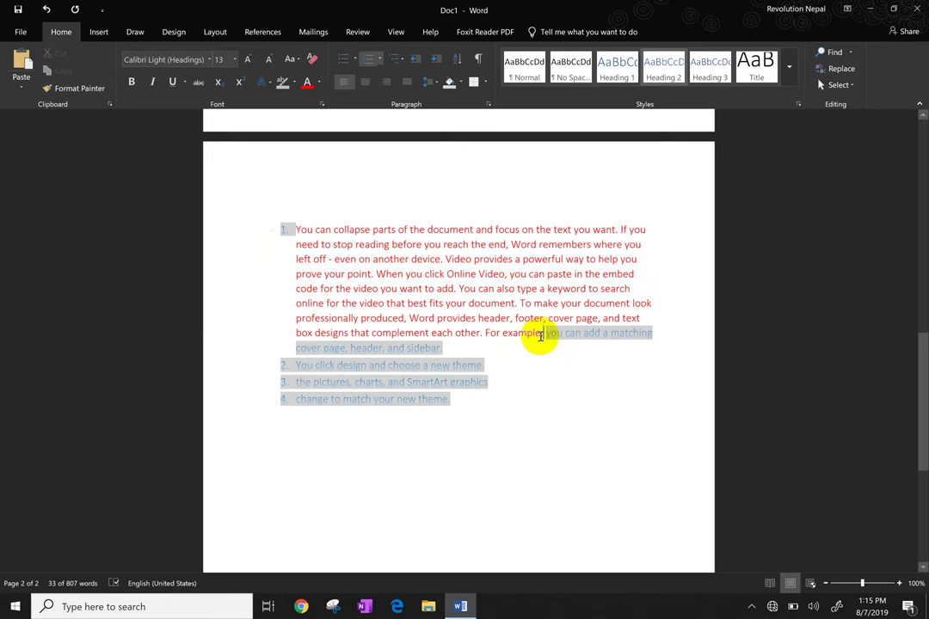
click(70, 87)
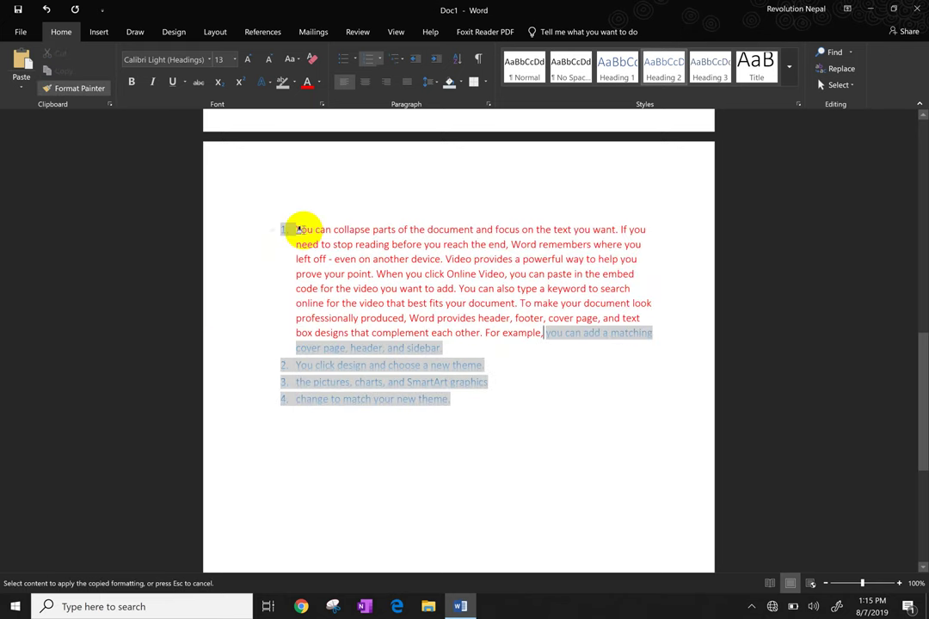
drag(296, 230, 547, 341)
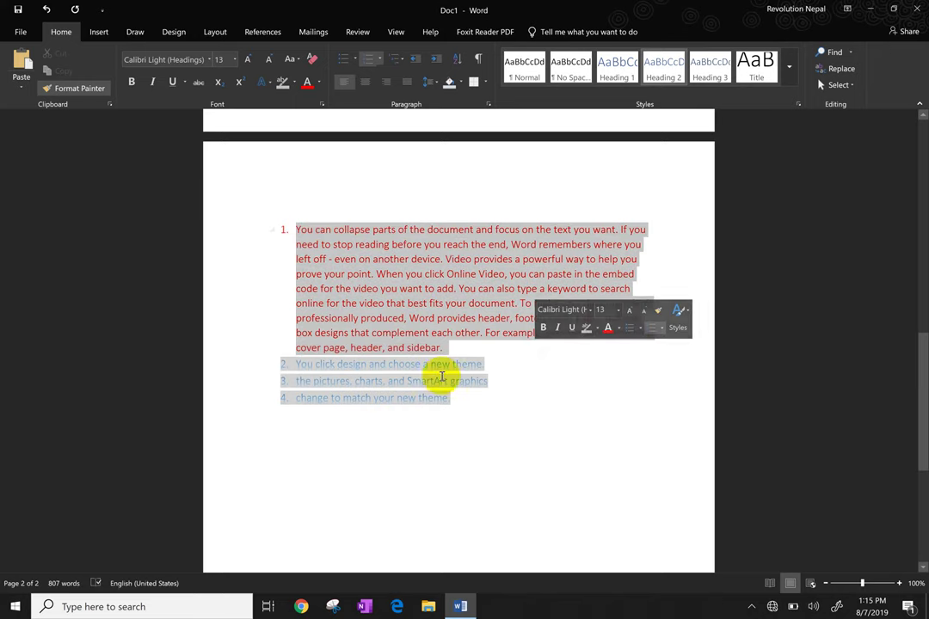
click(435, 303)
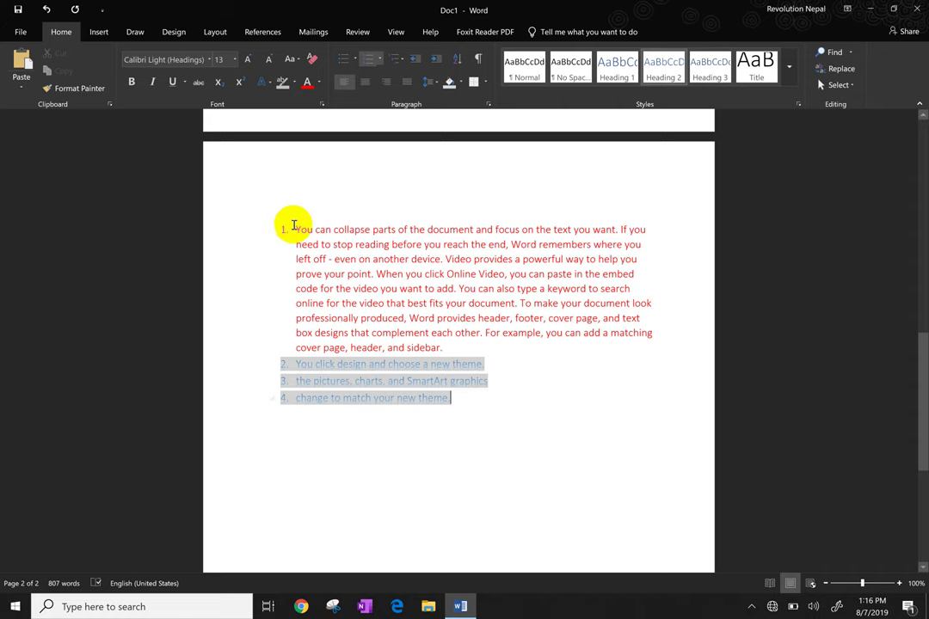
drag(294, 227, 447, 345)
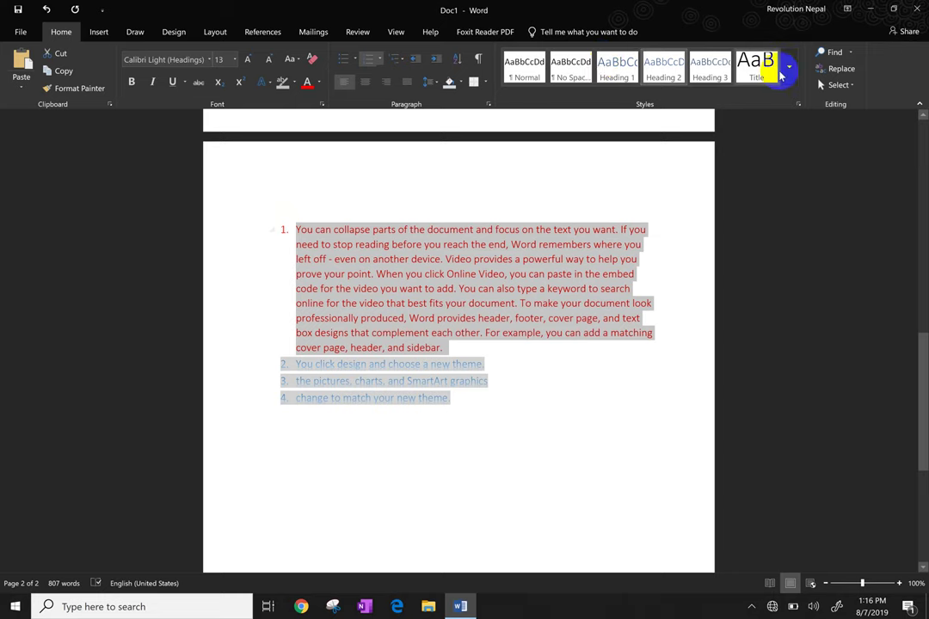
click(787, 69)
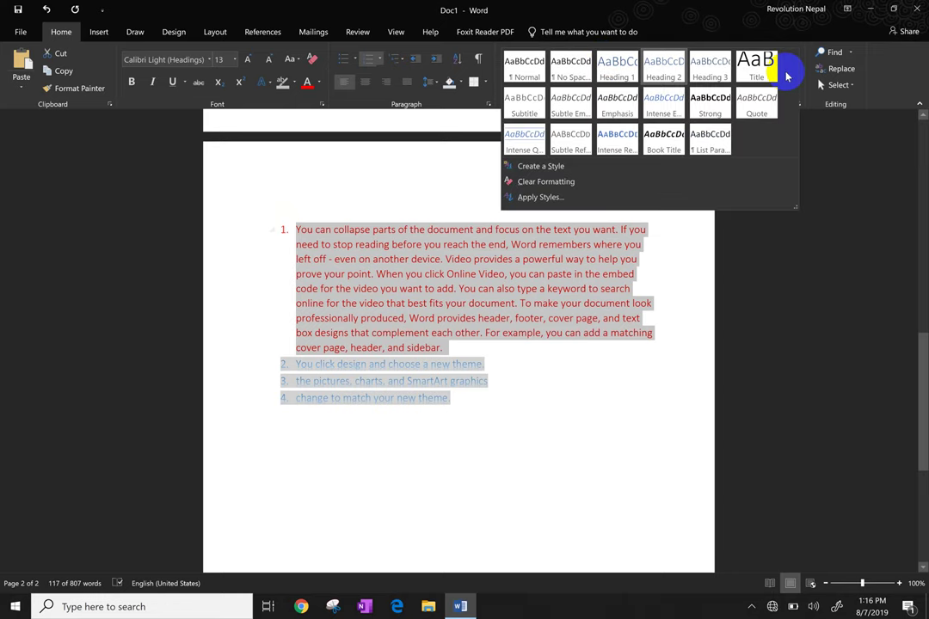
click(544, 180)
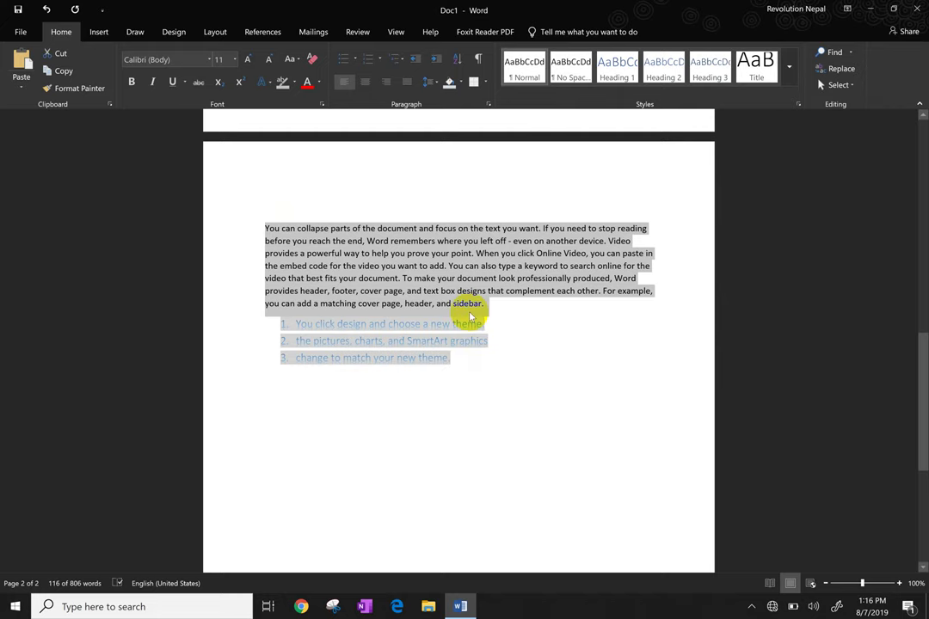
key(ctrl+z)
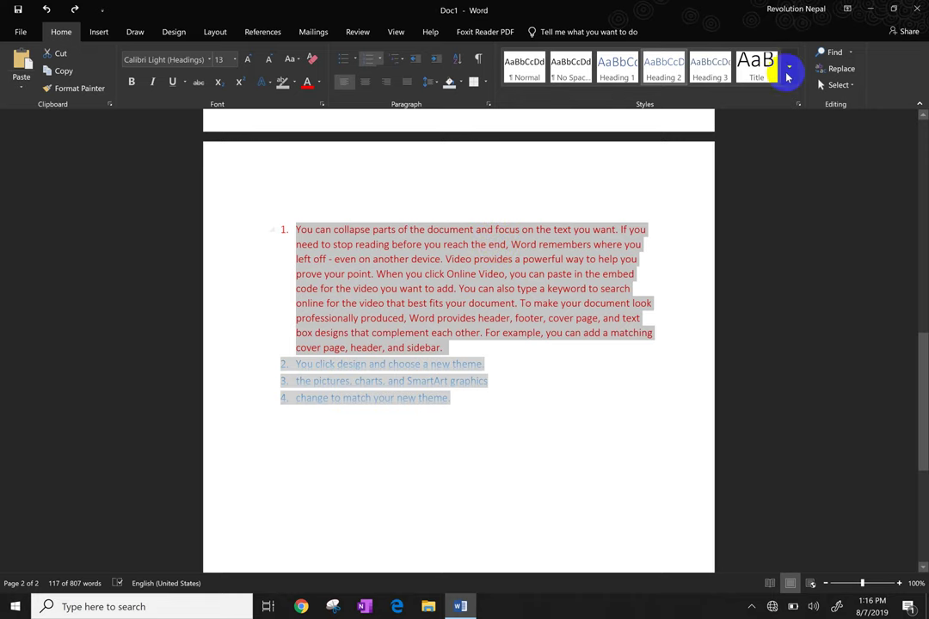
Clear all formatting from the selected page 2 paragraph, leaving plain black text.
click(786, 69)
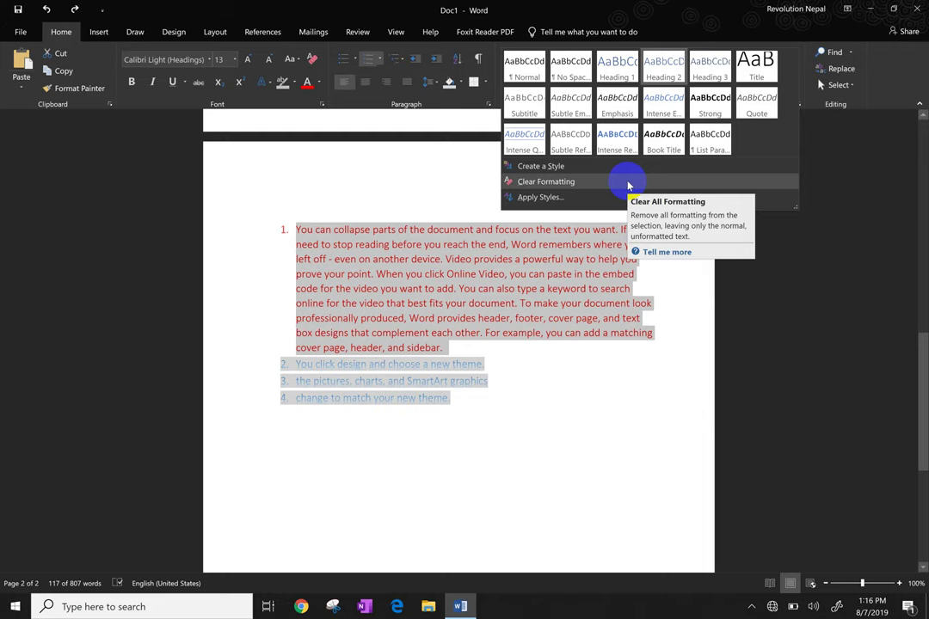
click(409, 175)
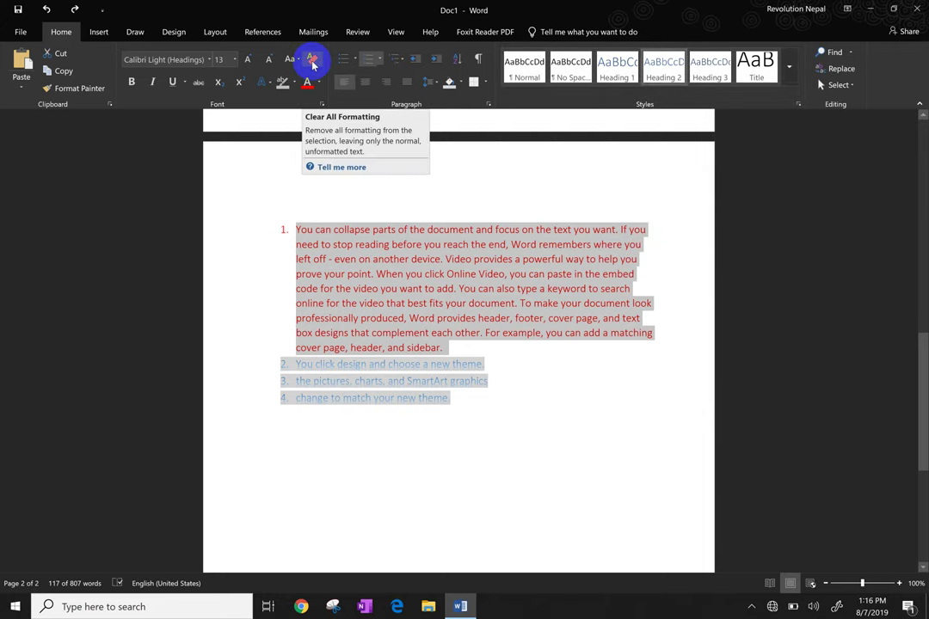
click(312, 62)
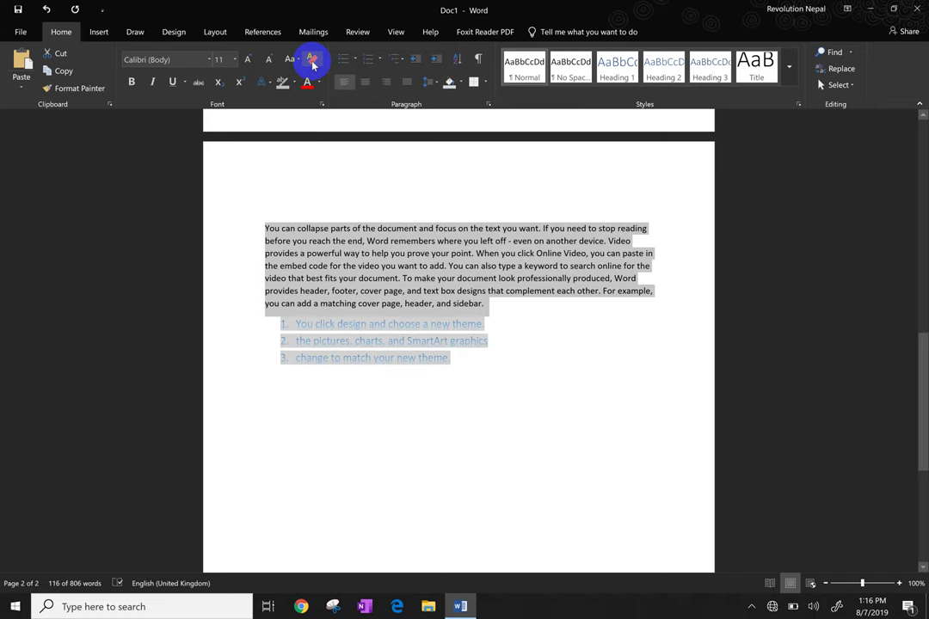
click(435, 253)
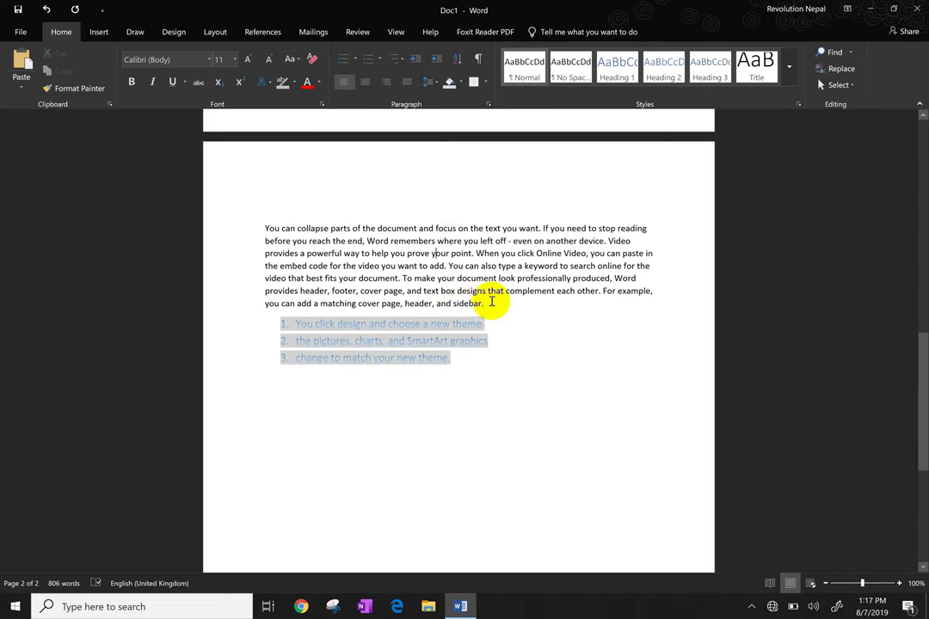
Reselect the whole first paragraph, clear its formatting again and show the Text Effects choices.
drag(489, 302, 256, 219)
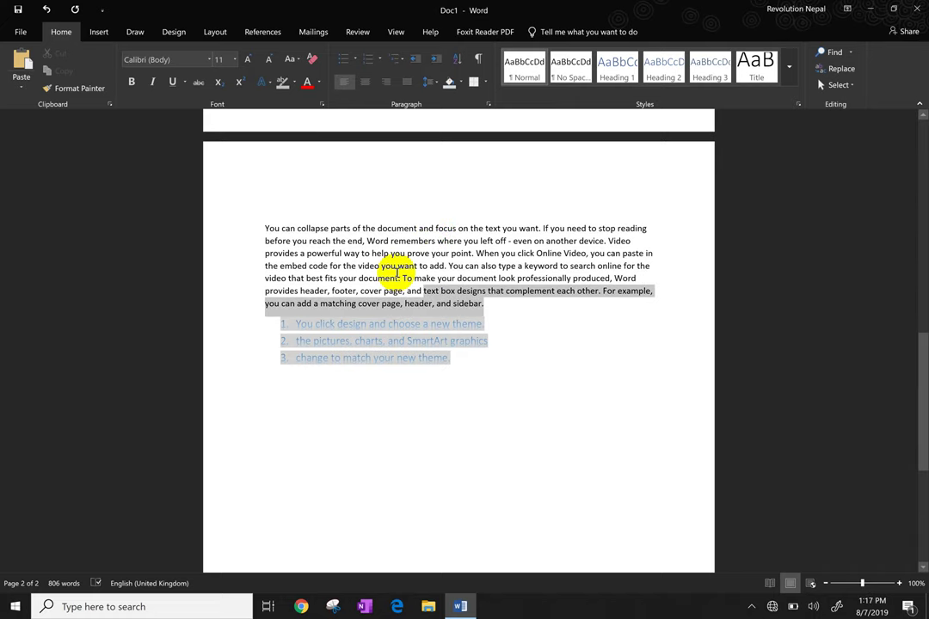
click(266, 228)
drag(264, 226, 502, 316)
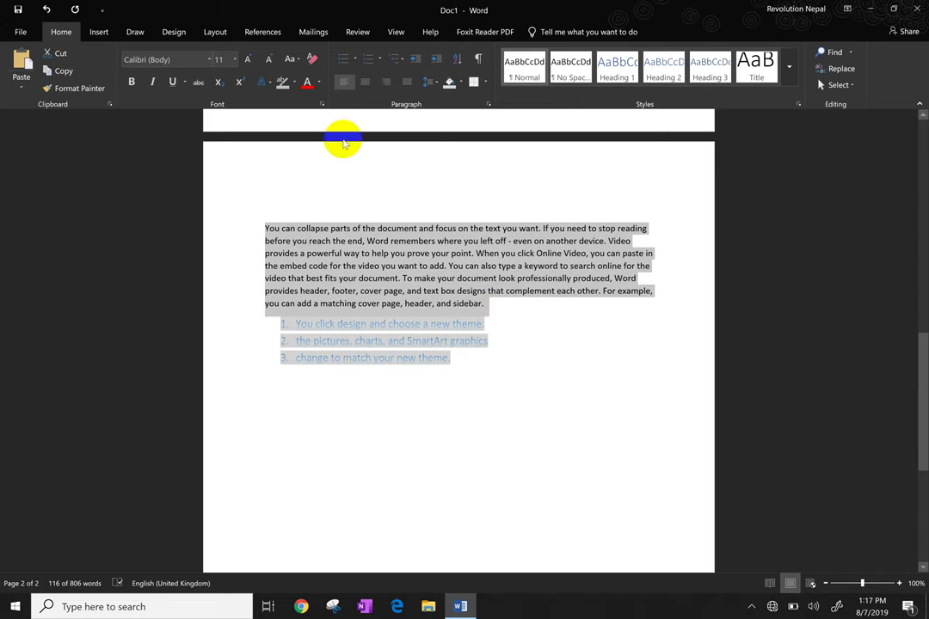
click(313, 62)
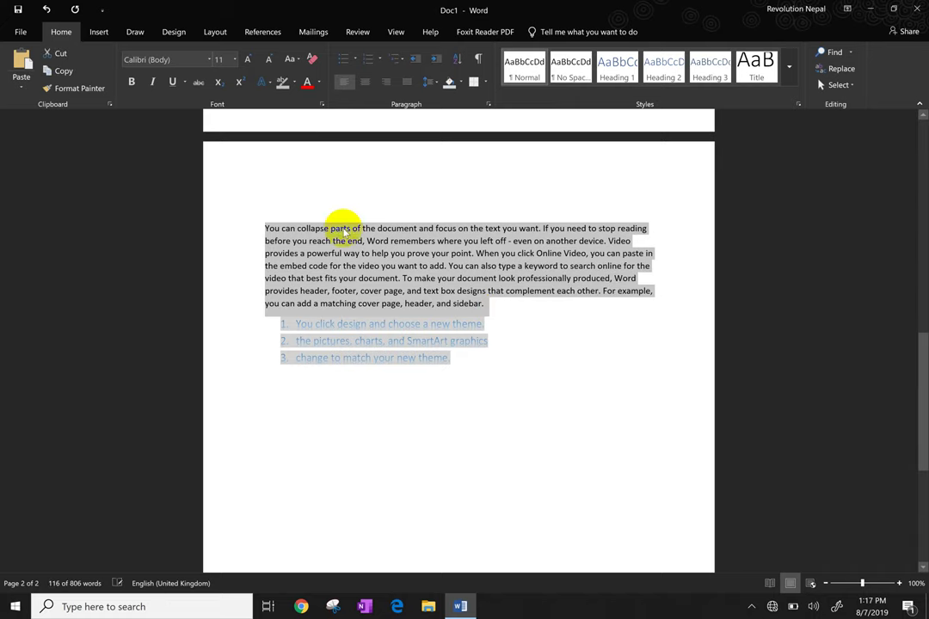
click(272, 86)
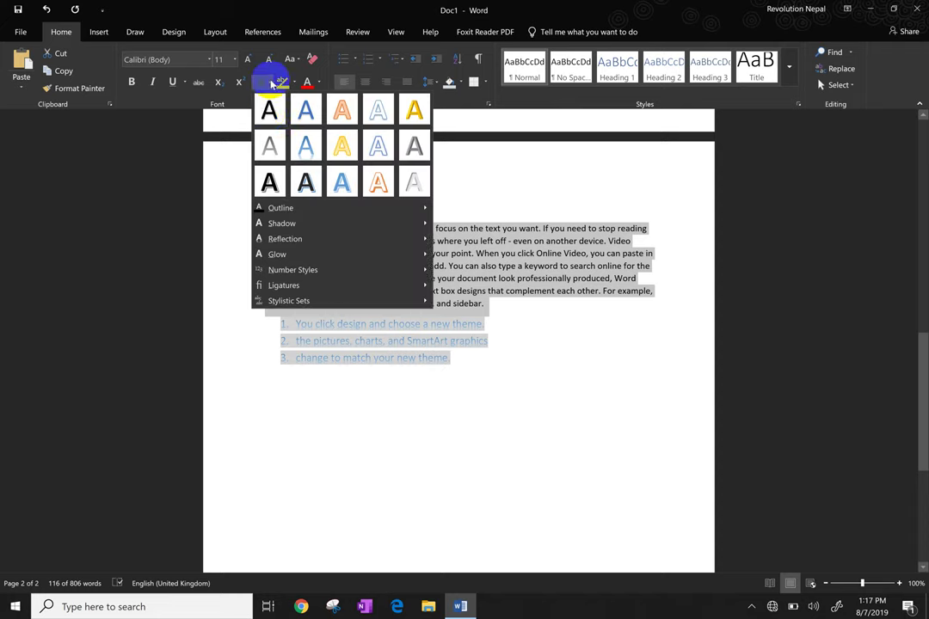
Apply a blue text effect to the page 2 paragraph, matching the list below.
click(266, 113)
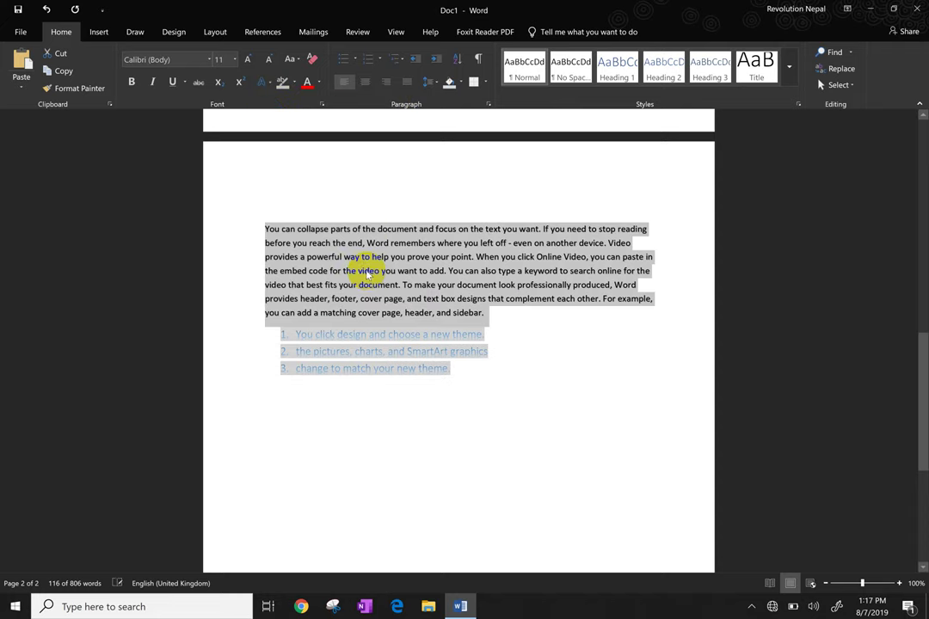
click(269, 83)
click(306, 110)
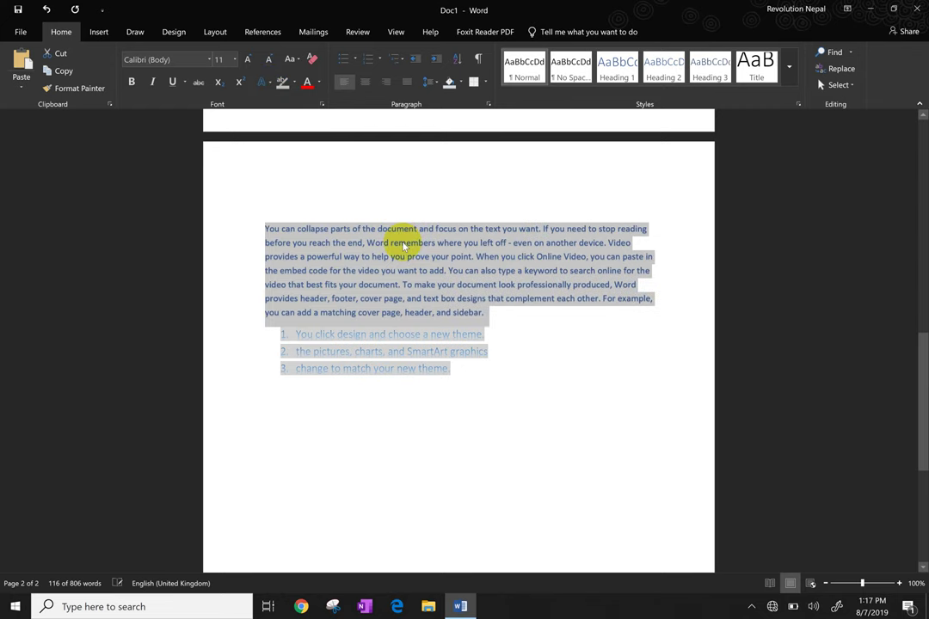
click(461, 245)
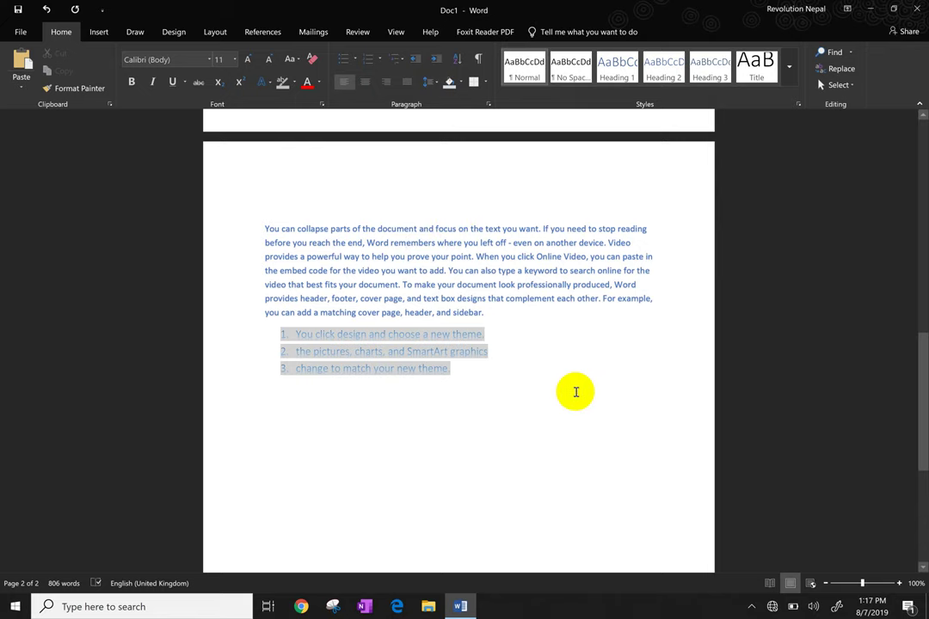
click(576, 379)
On page 1, break the first paragraph after 'styles,', 'change to' and 'the new theme.'.
scroll(579, 376, up, 3)
scroll(584, 373, up, 2)
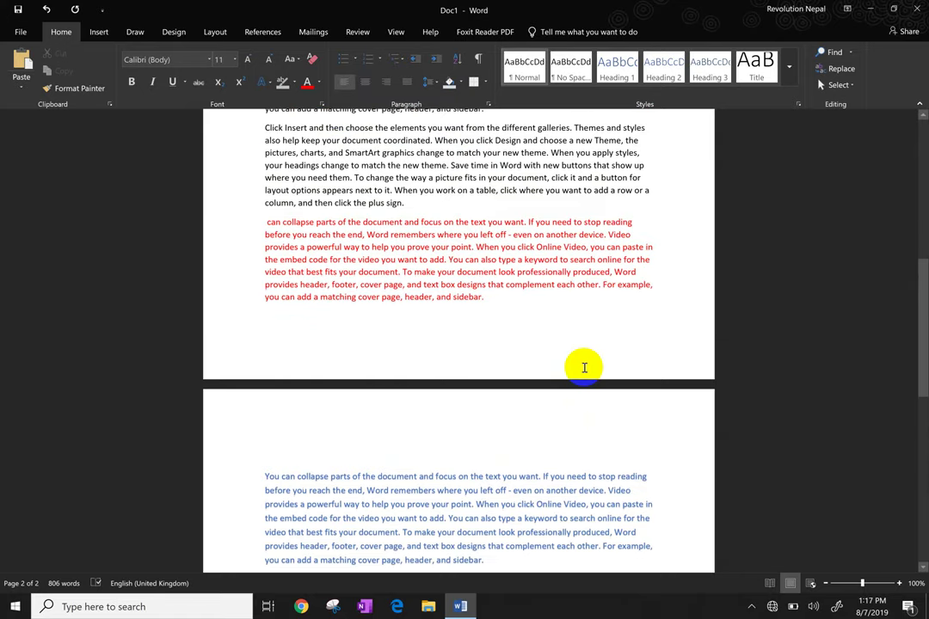
scroll(585, 368, up, 3)
scroll(588, 357, up, 3)
scroll(578, 359, up, 2)
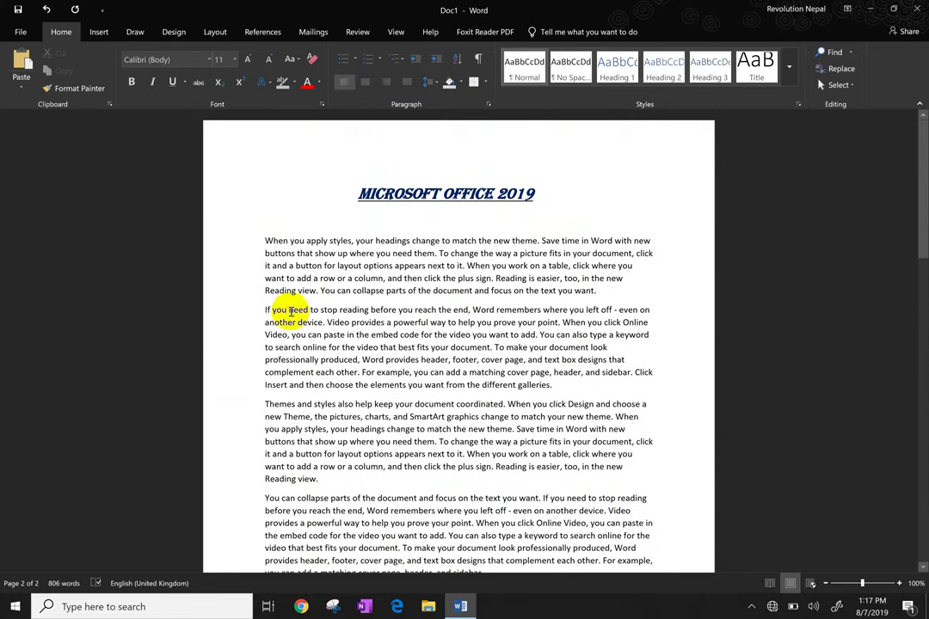
click(353, 241)
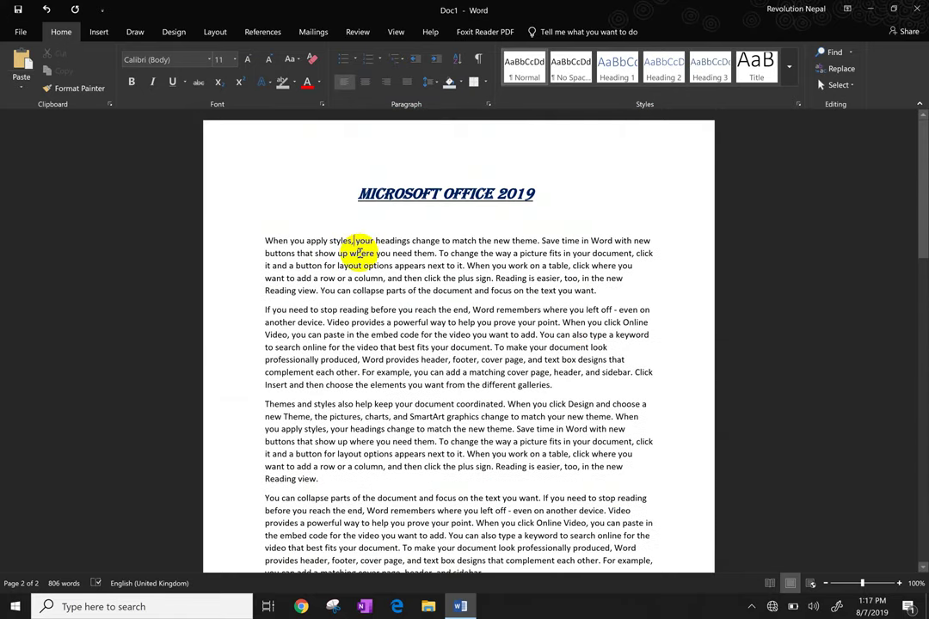
key(Return)
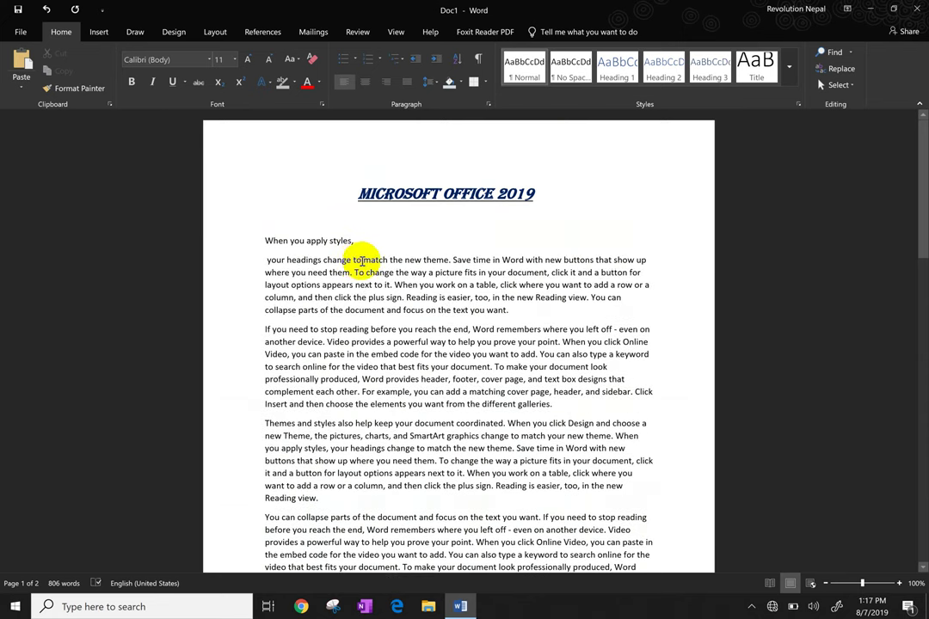
click(362, 260)
key(Return)
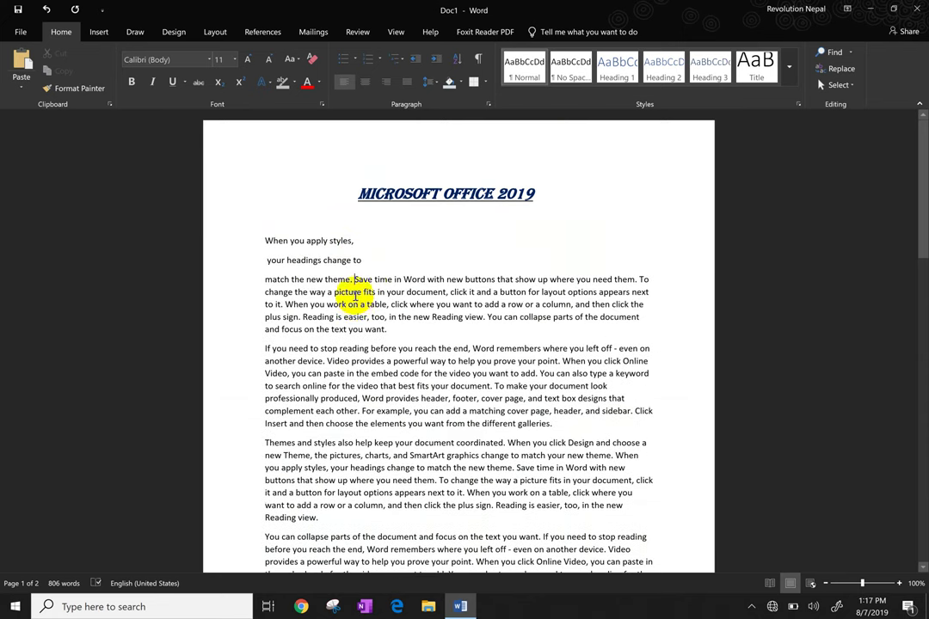
click(351, 279)
key(Return)
Break after 'with new', 'need them.' and 'your document', then select the six lines.
click(374, 298)
key(Return)
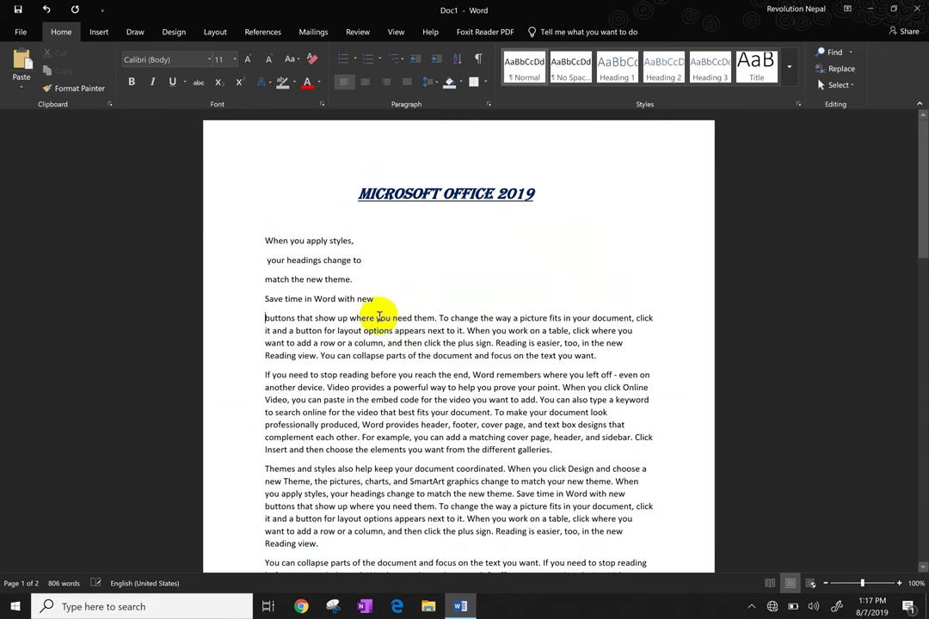
click(437, 318)
key(Return)
shift+click(461, 338)
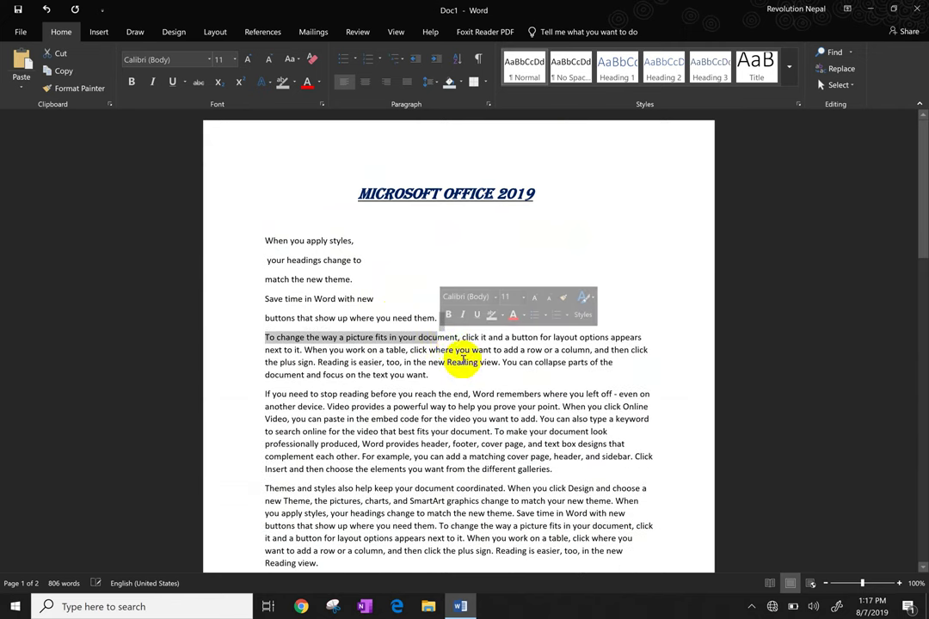
click(466, 338)
key(Return)
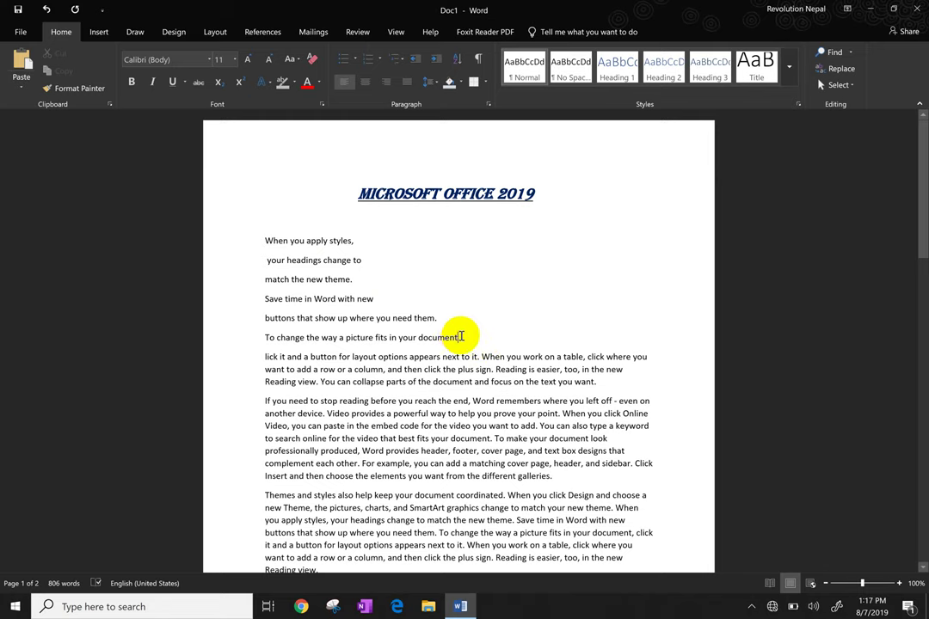
drag(460, 337, 246, 241)
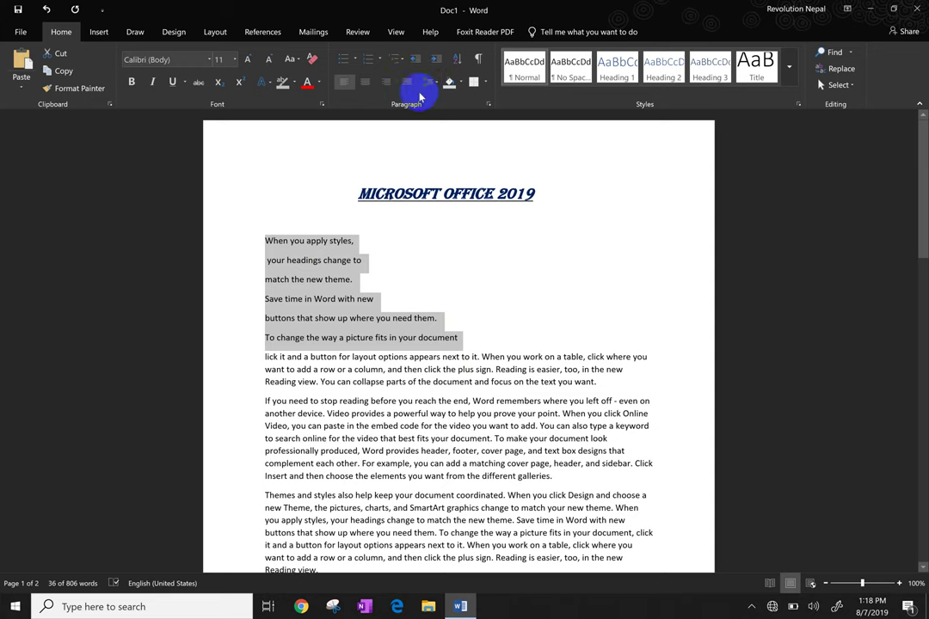
Apply checkmark bullets, then renumber the six lines with I., II., III. Roman numerals.
click(355, 60)
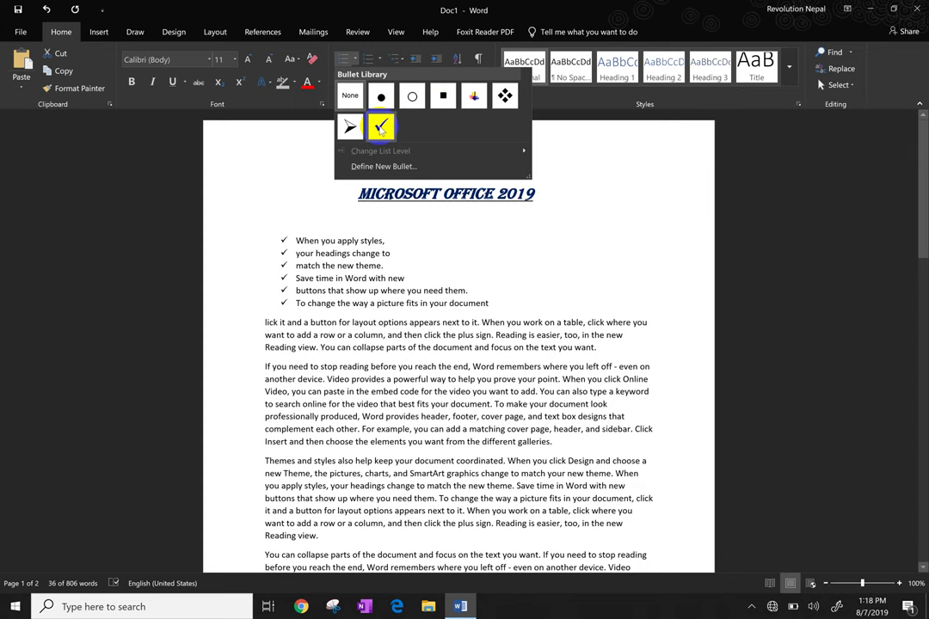
click(384, 59)
click(379, 58)
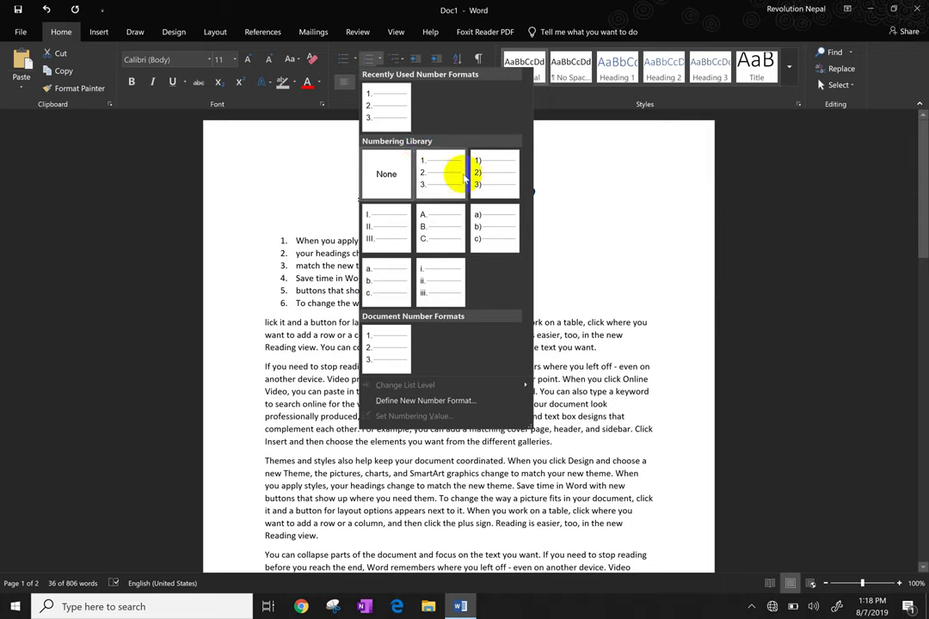
click(392, 227)
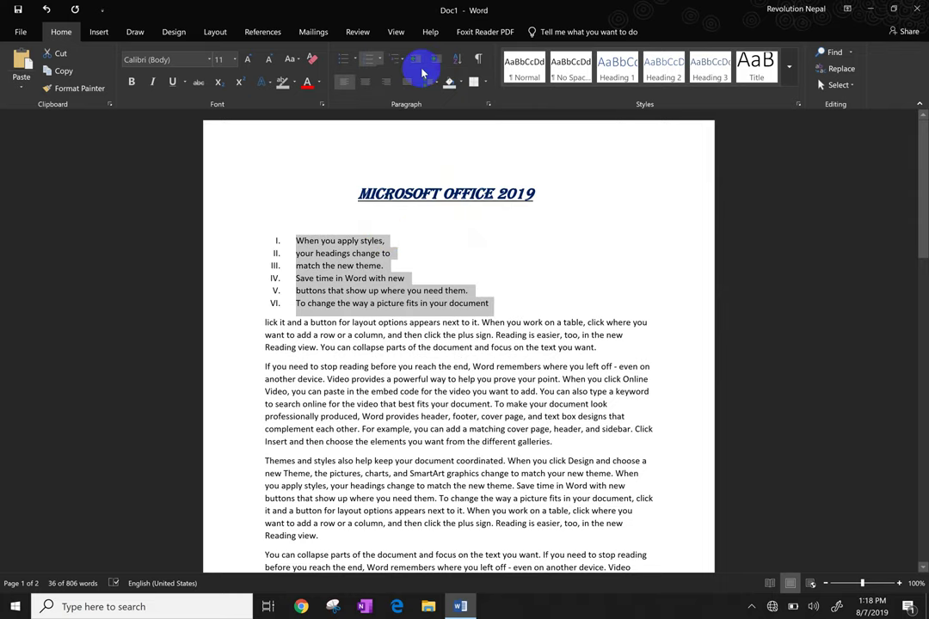
Switch the list to 1) a) i) numbering and add three lettered sub-items under item 1.
click(399, 61)
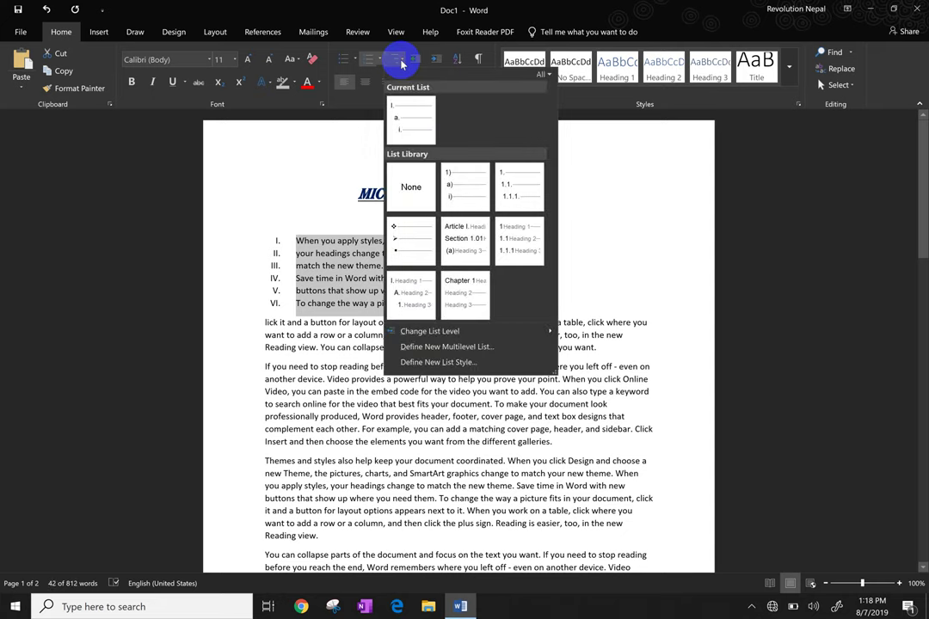
click(450, 175)
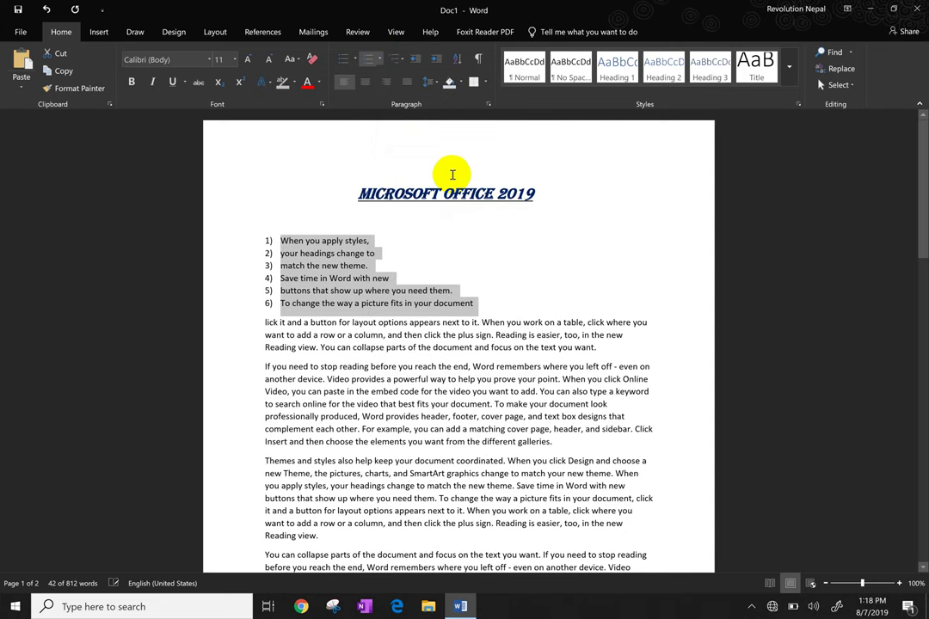
click(374, 242)
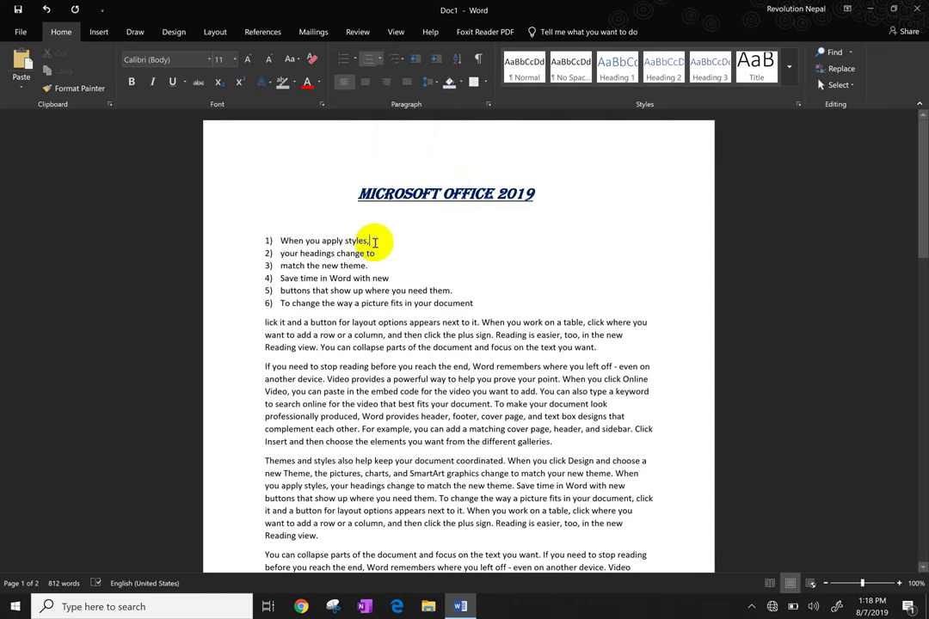
key(Return)
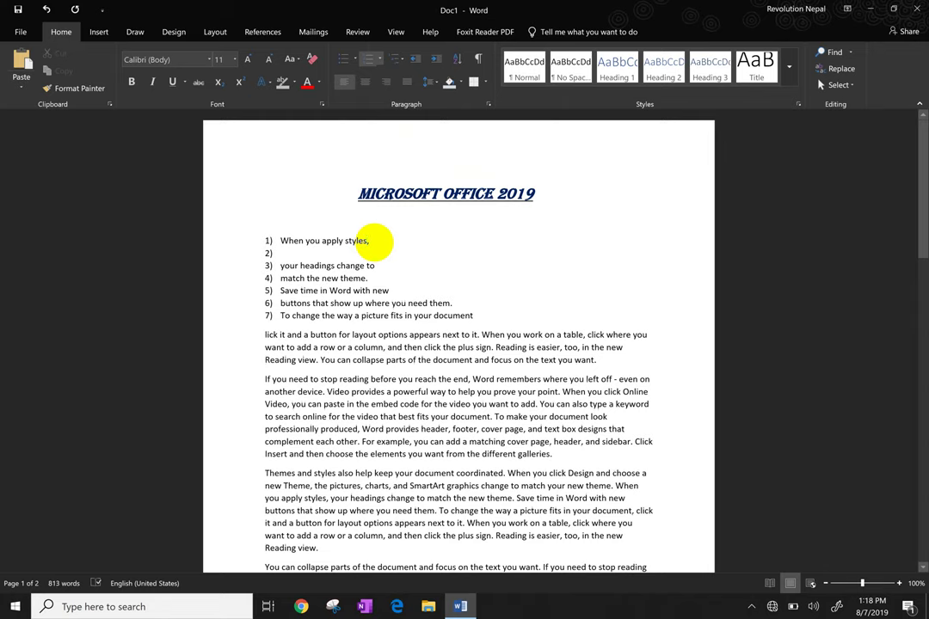
key(Tab)
key(Return)
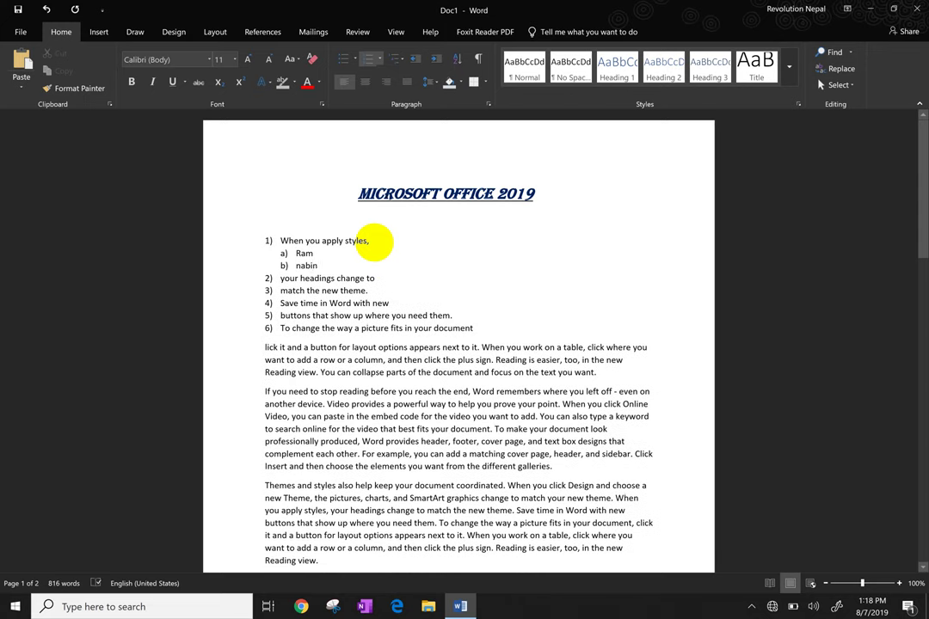
key(Return)
text(shiva)
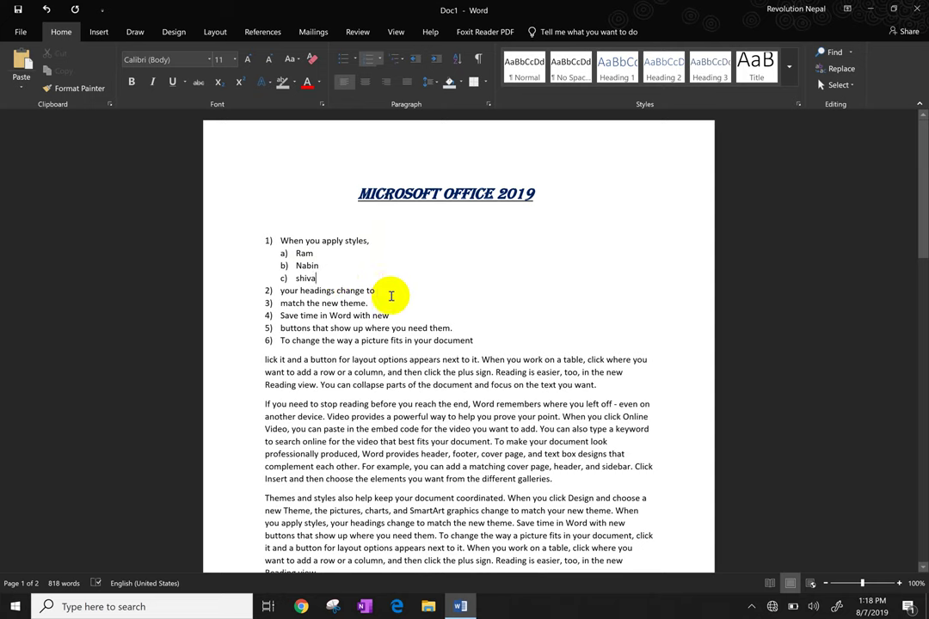
Add two lettered sub-items under item 2.
key(Return)
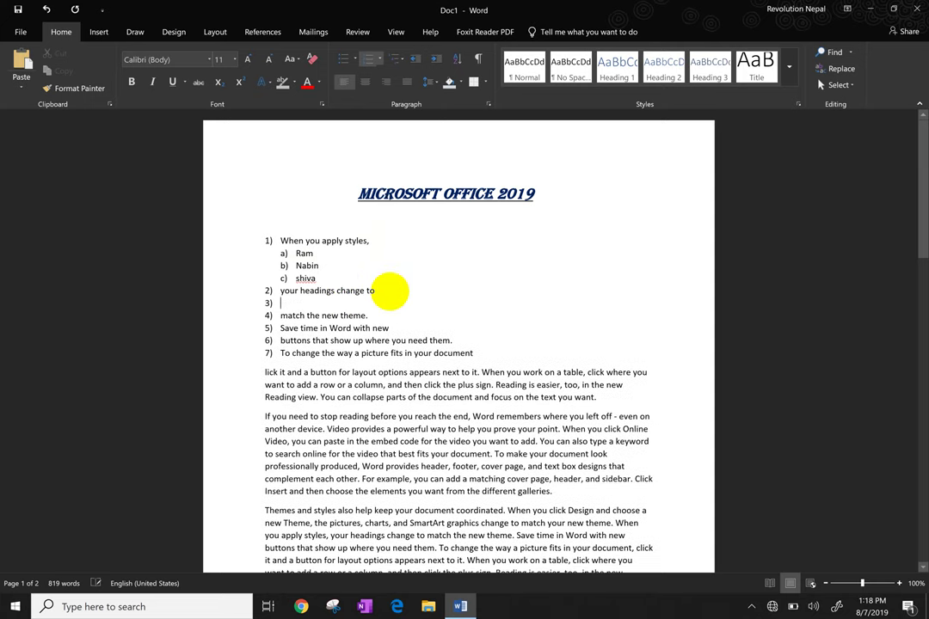
key(Tab)
key(Return)
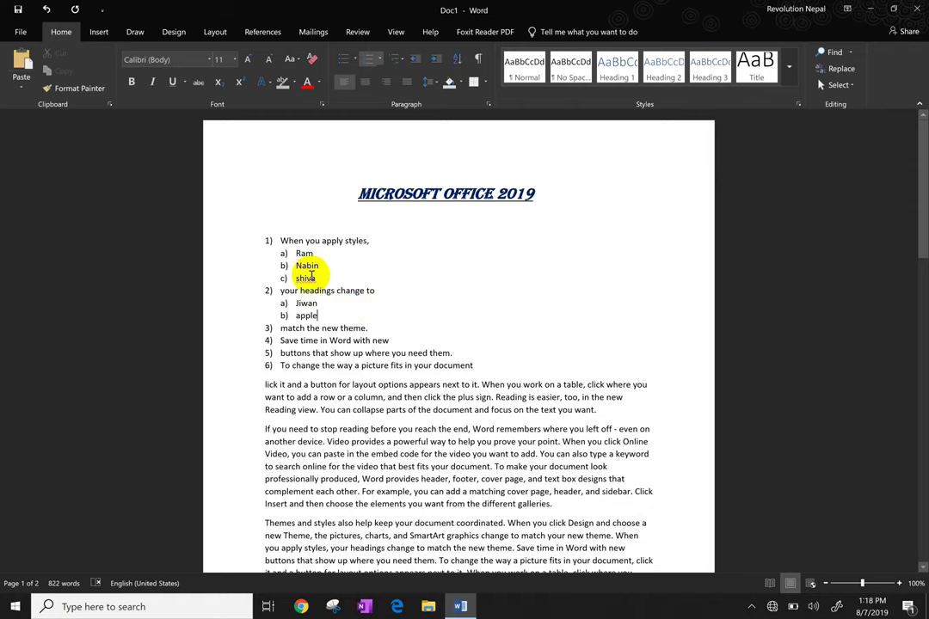
Preview the multilevel list styles, then select the numbered list and clear its formatting.
click(406, 62)
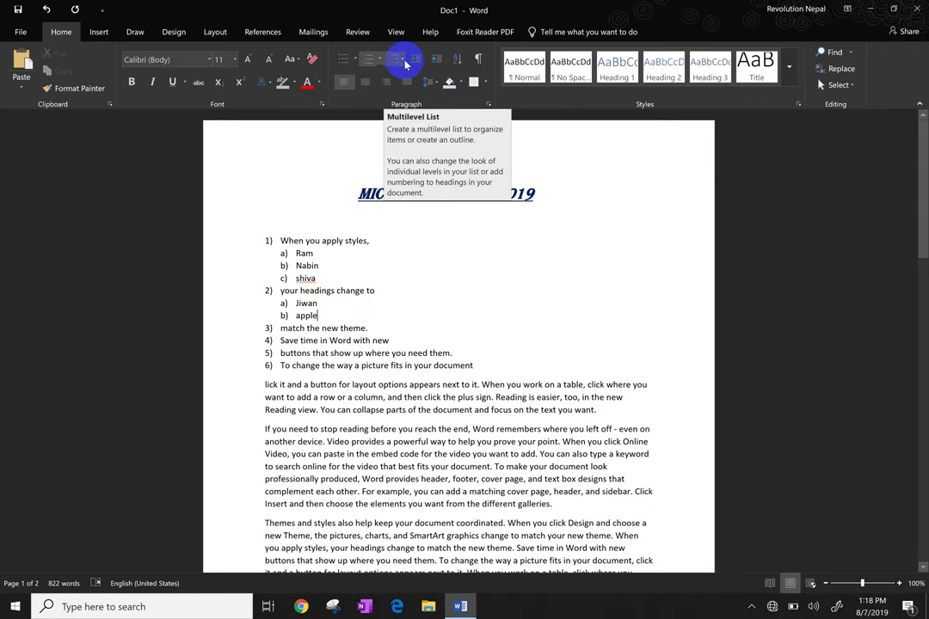
click(406, 62)
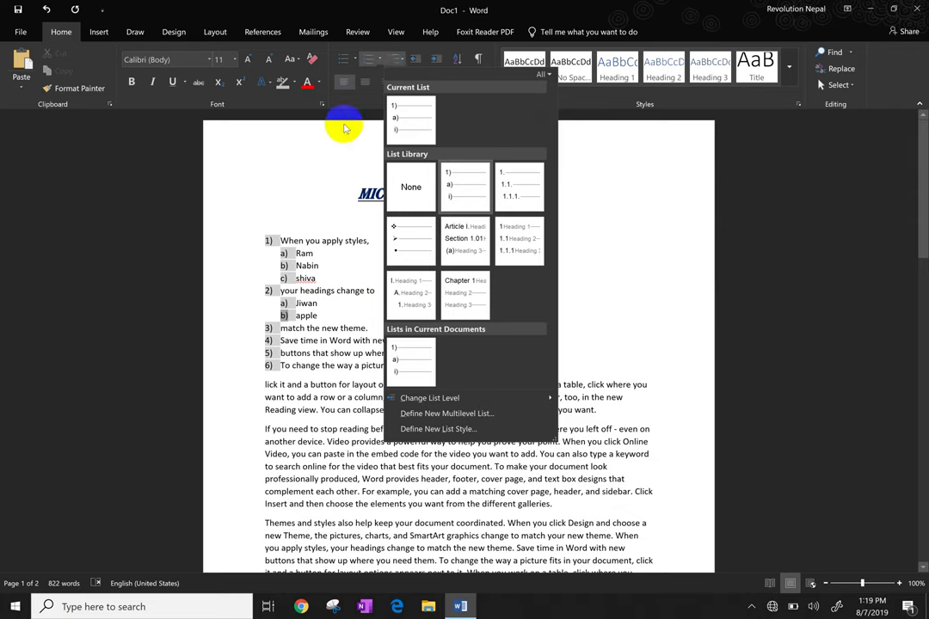
click(344, 164)
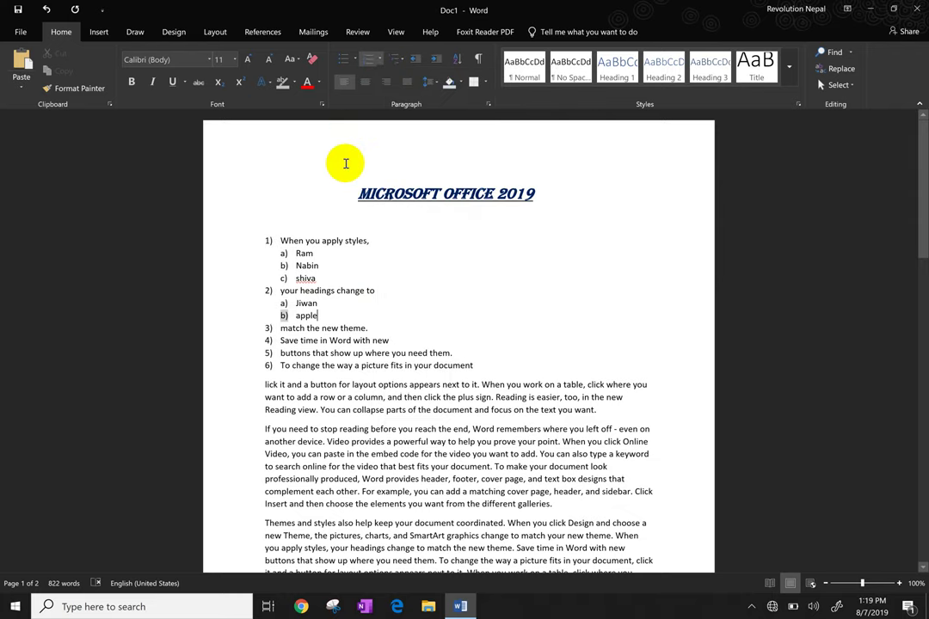
mouse_move(487, 363)
mouse_down()
mouse_move(227, 275)
mouse_move(223, 234)
mouse_up()
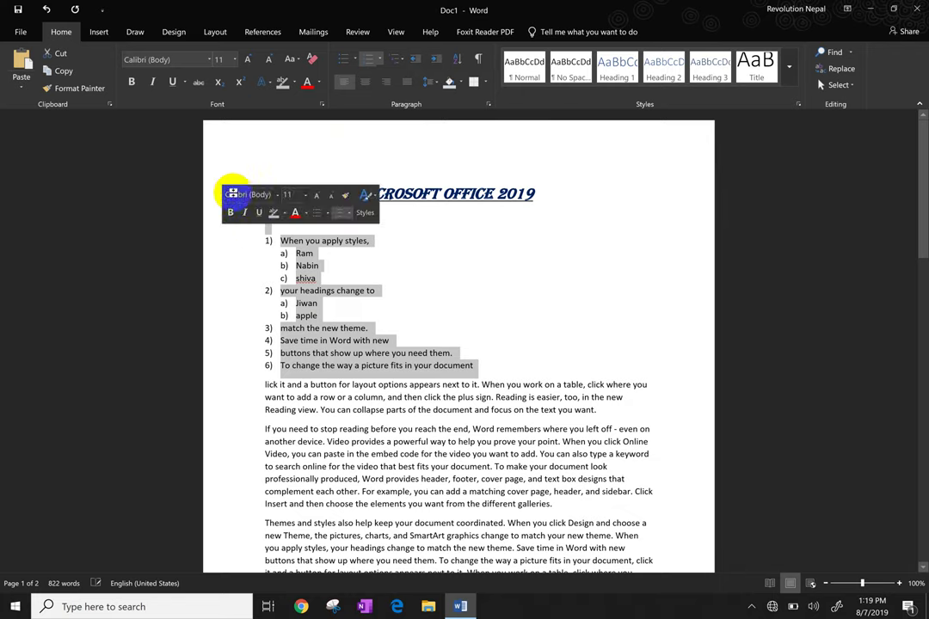
click(310, 60)
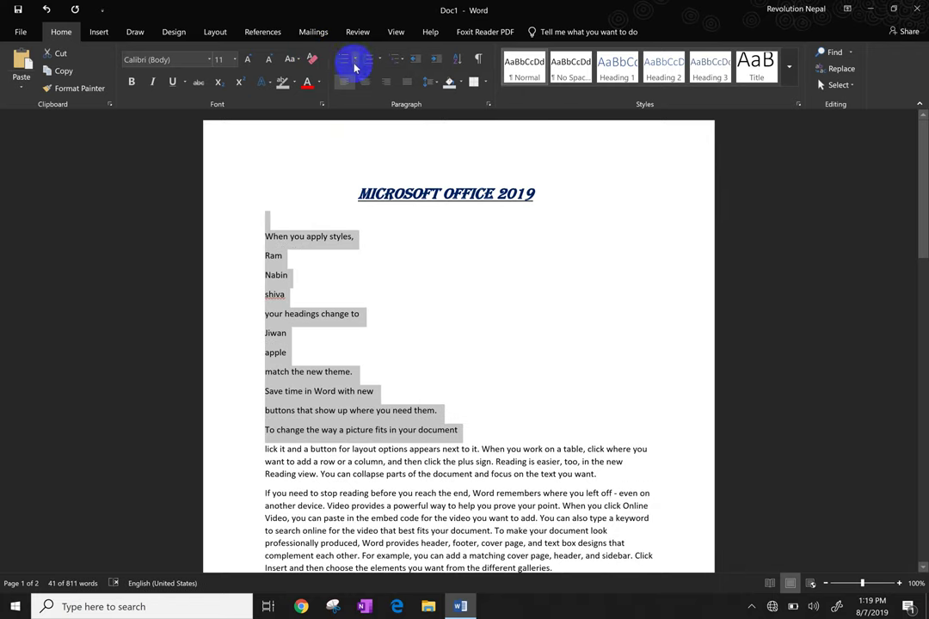
Try filled-circle bullets and 1–11 numbering on the lines, then clear the list formatting.
click(354, 62)
click(383, 153)
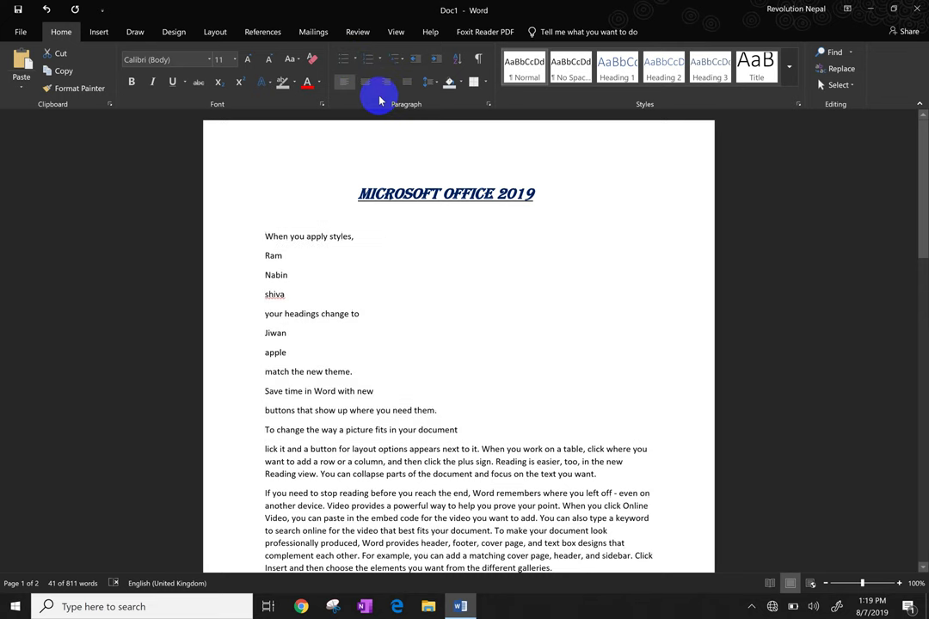
click(379, 58)
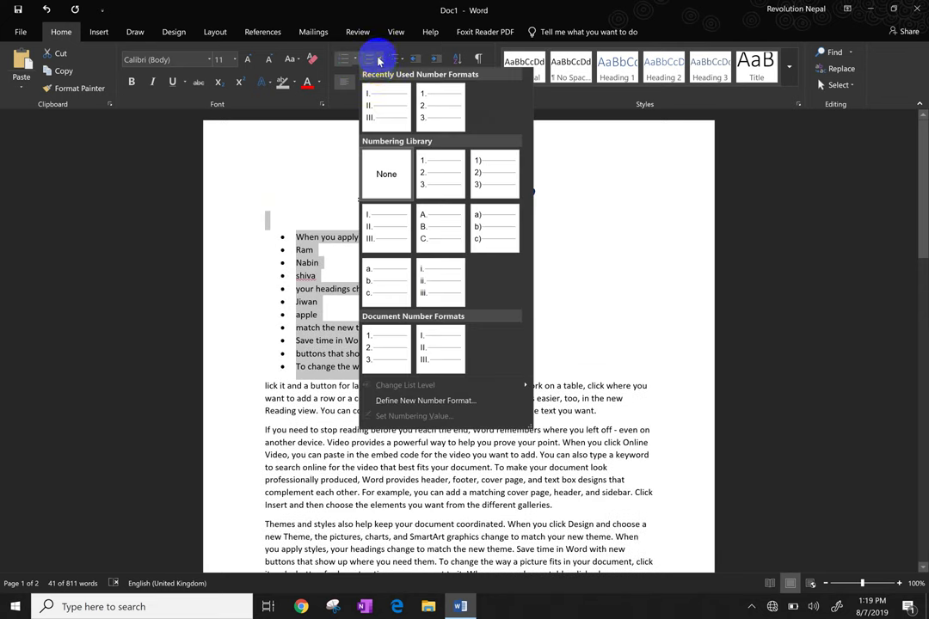
click(424, 173)
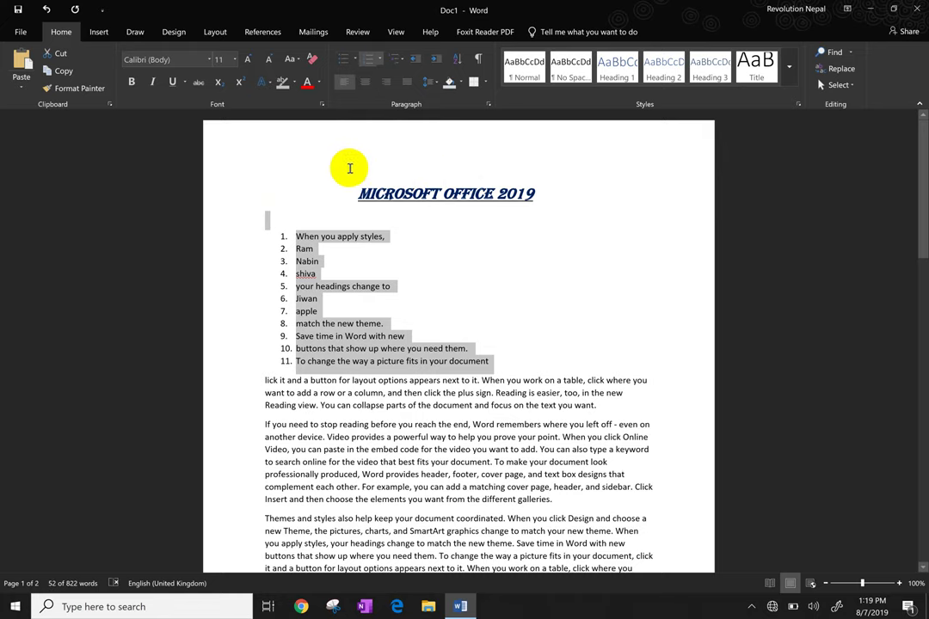
click(313, 60)
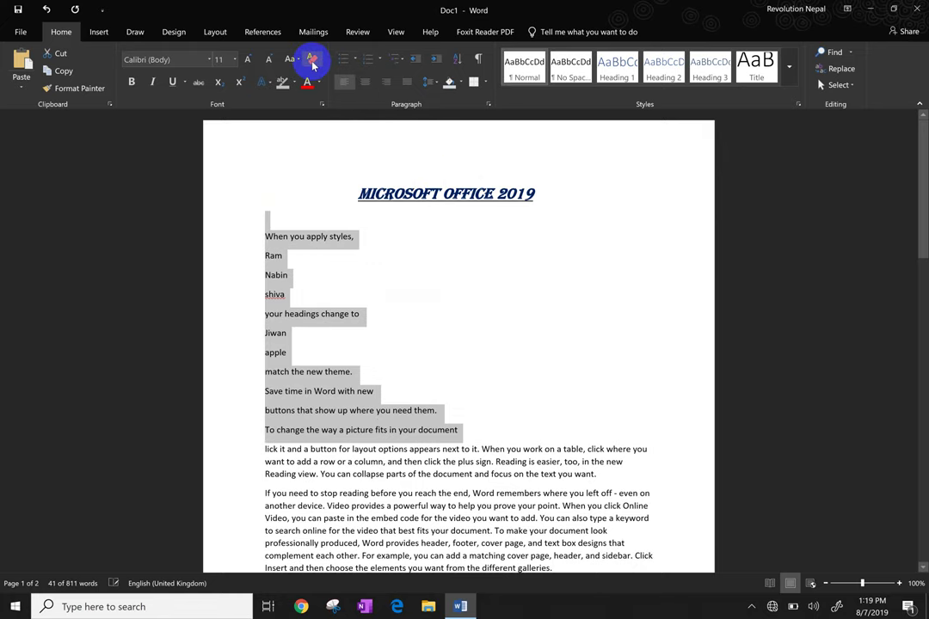
Delete the short lines from 'When you apply styles,' downward.
click(535, 294)
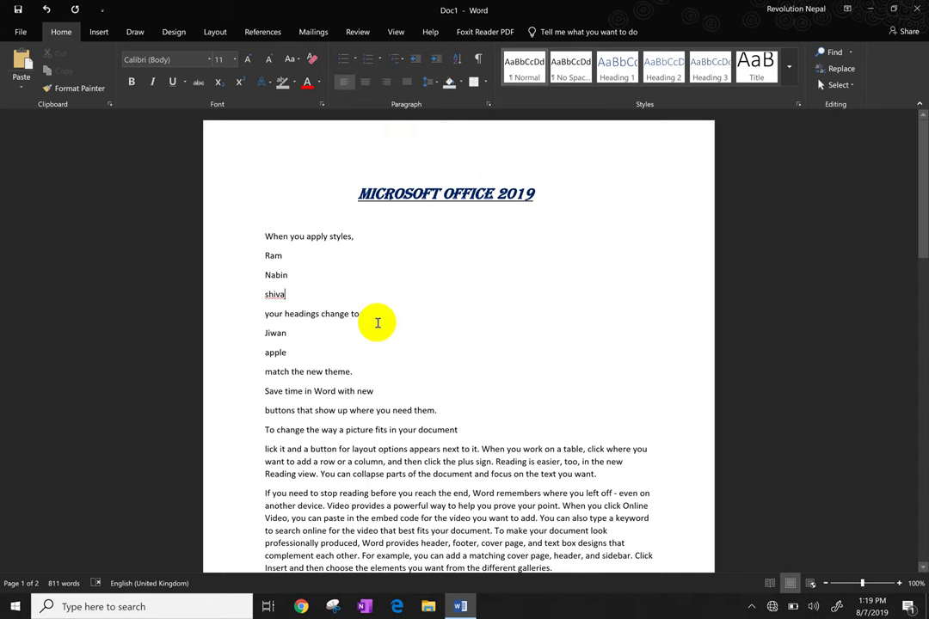
drag(261, 235, 467, 430)
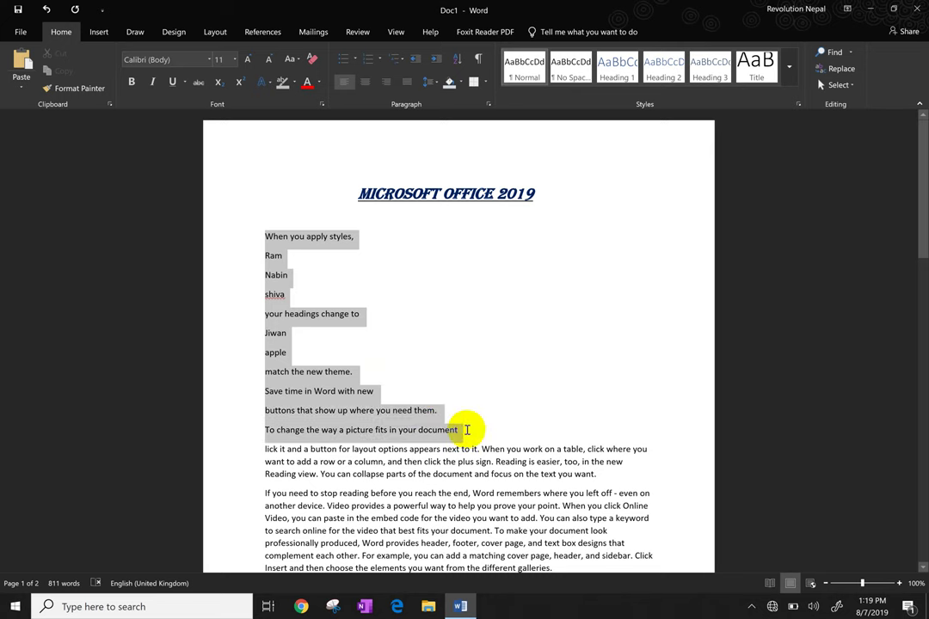
key(Delete)
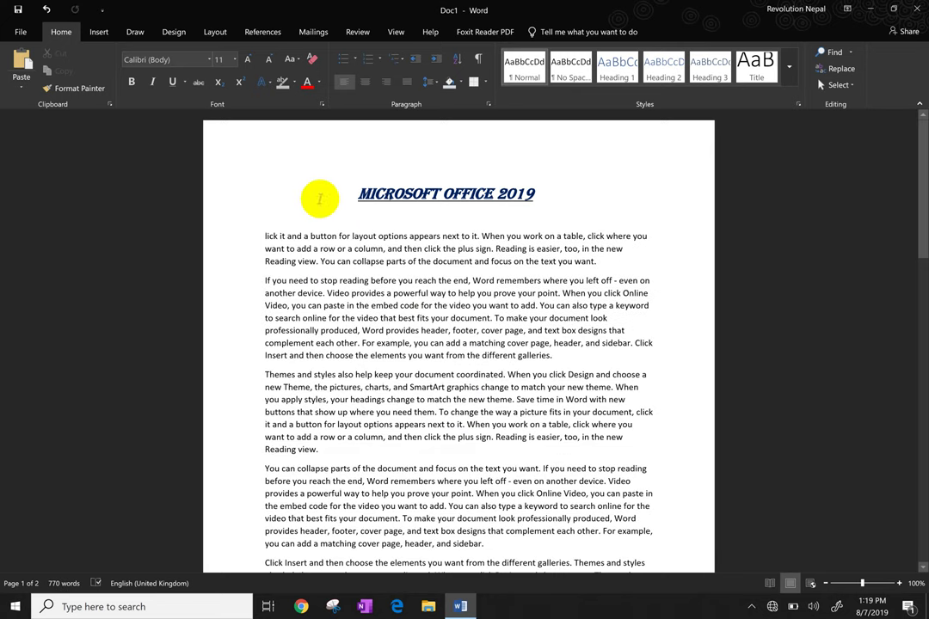
Add an empty line under the title and insert a 6-column, 8-row table.
key(Return)
key(Return)
key(Return)
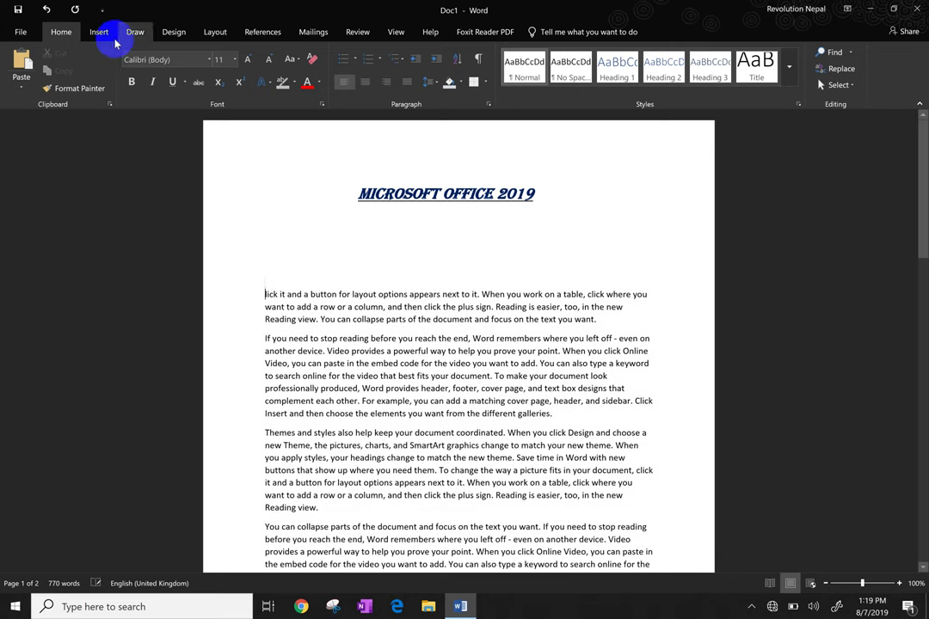
click(107, 35)
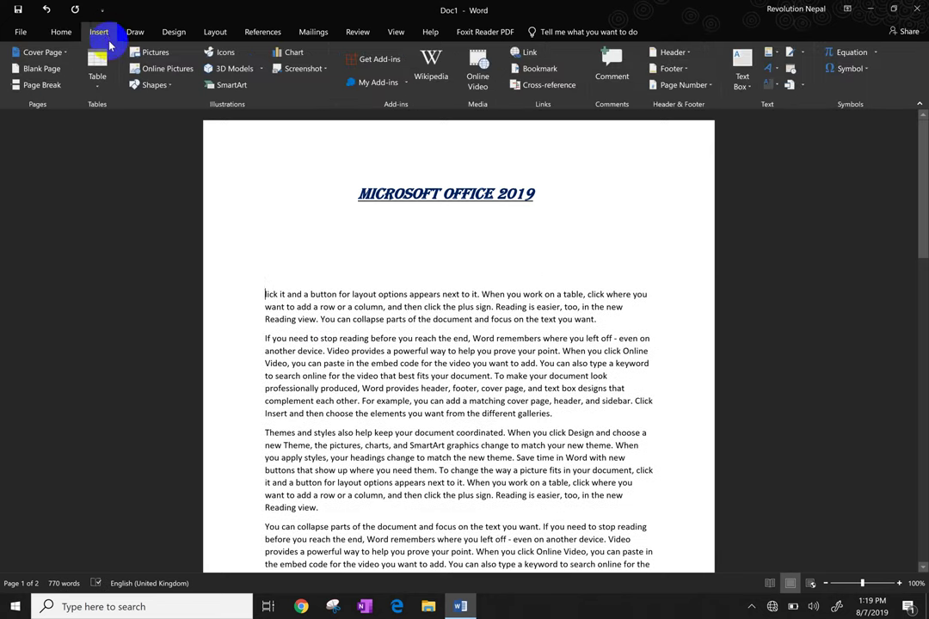
click(99, 86)
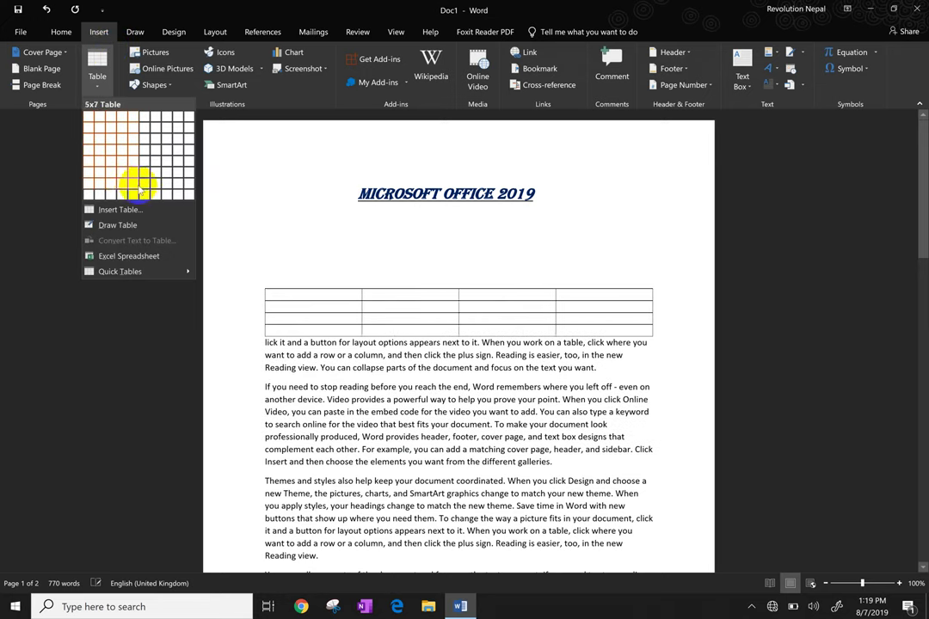
click(141, 194)
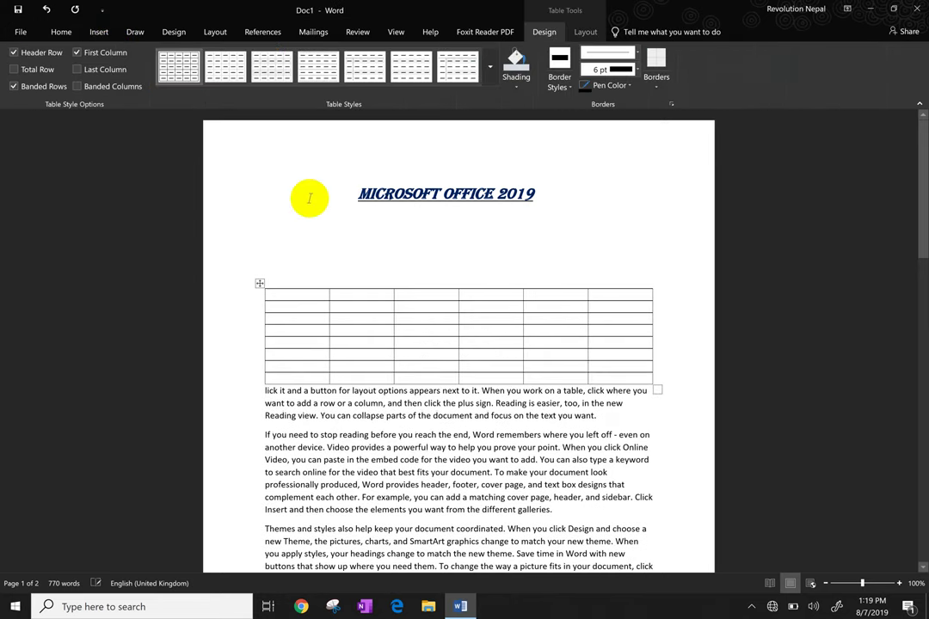
Give the first table cell a thick outside border.
click(60, 28)
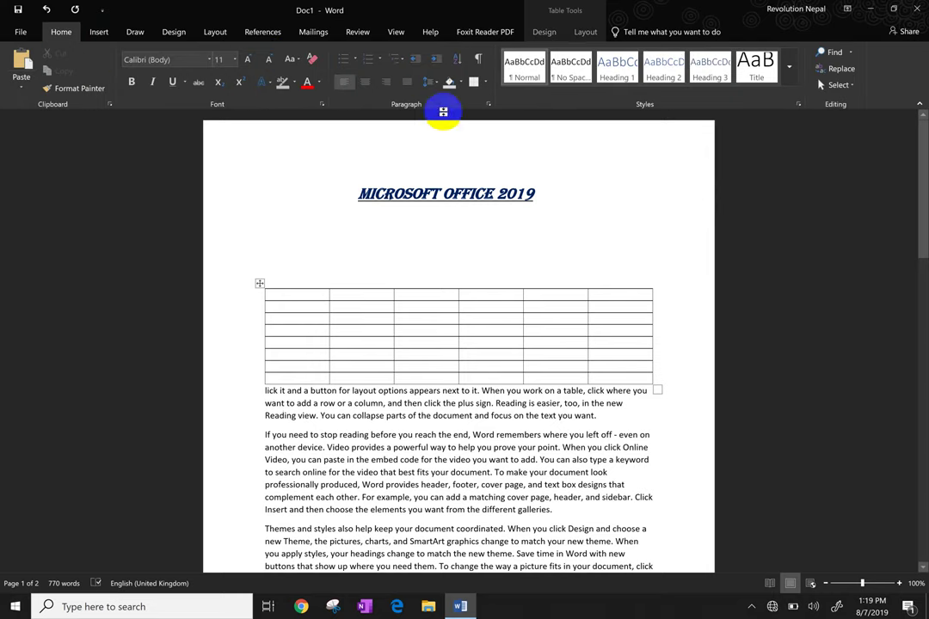
click(485, 84)
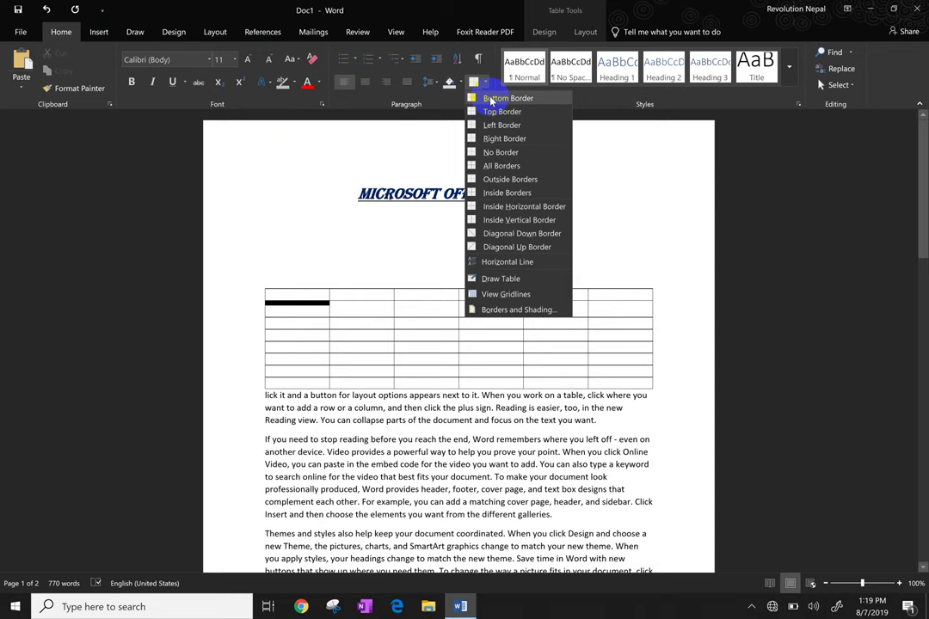
click(497, 180)
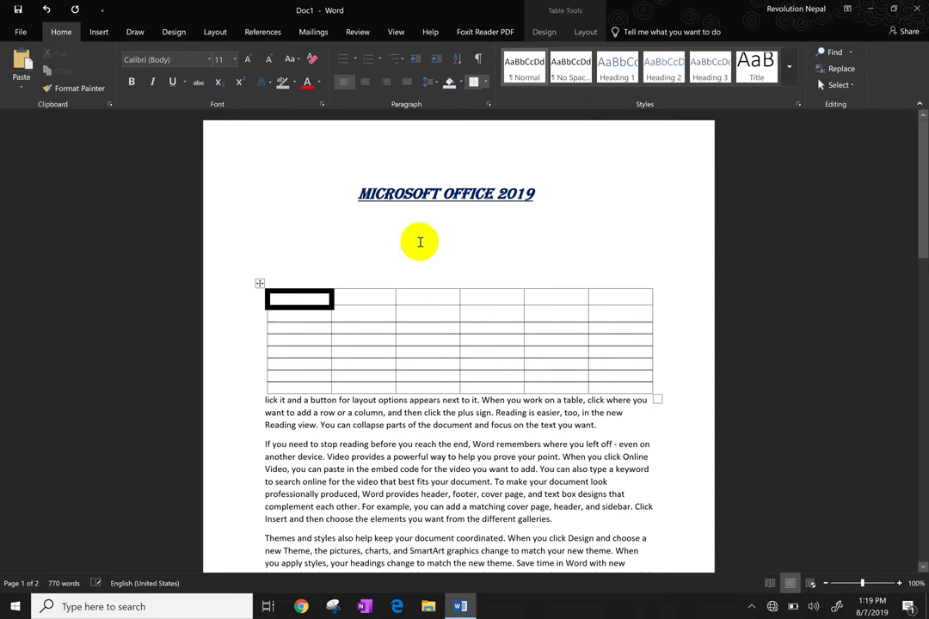
click(484, 82)
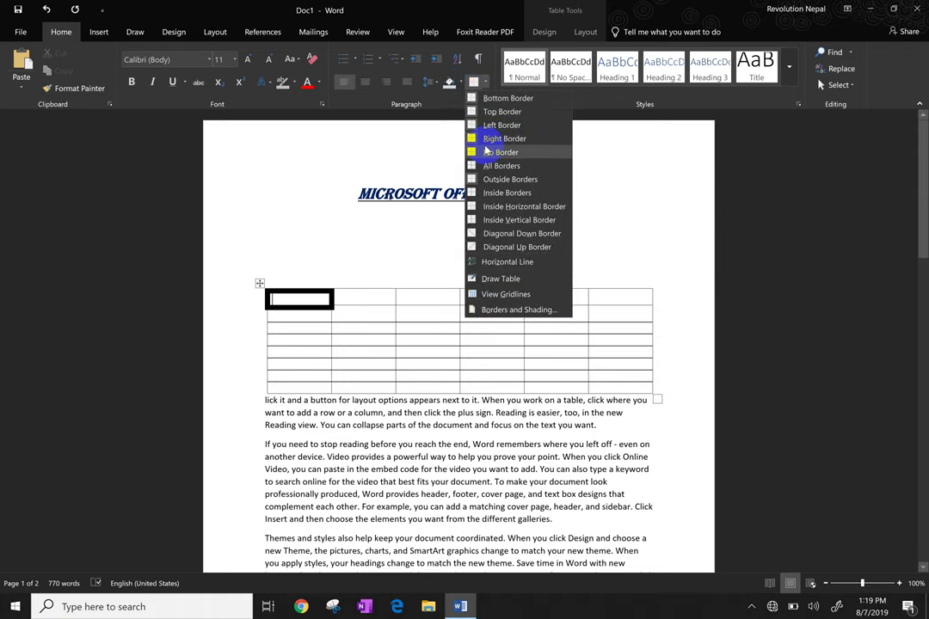
click(259, 283)
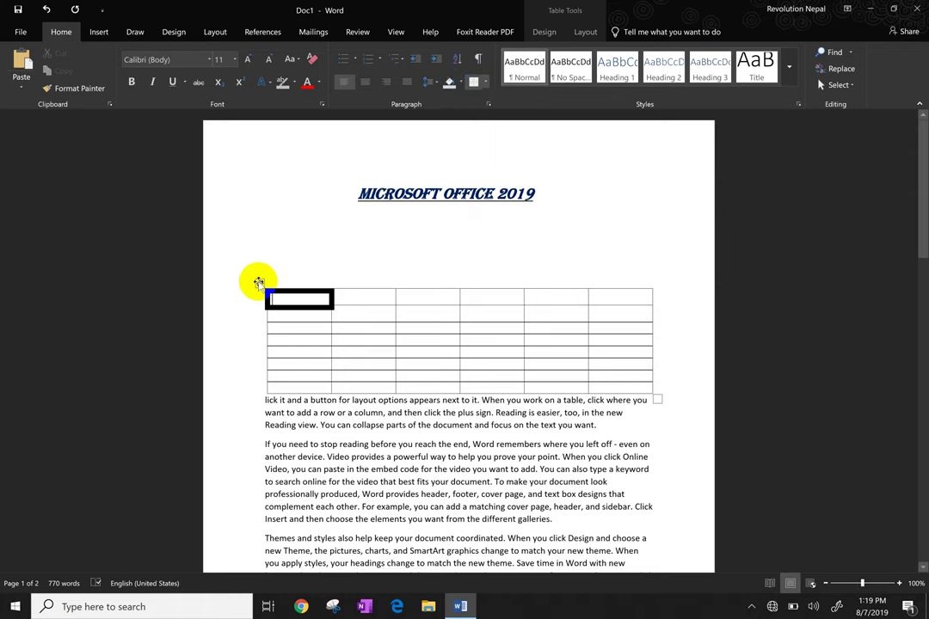
Delete the table and undo, then set its borders to none and then to left only.
click(259, 283)
key(BackSpace)
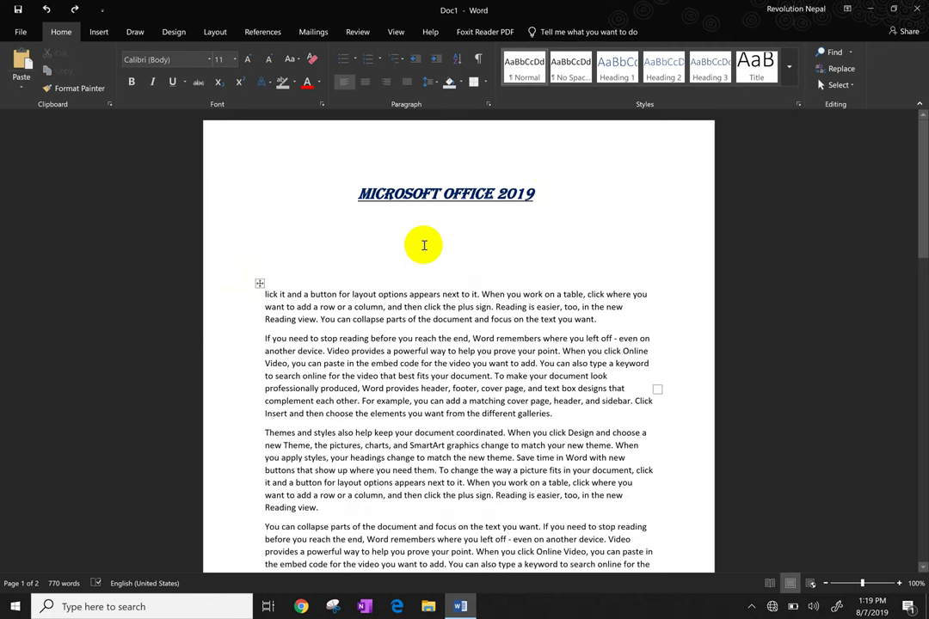
key(ctrl+z)
click(259, 283)
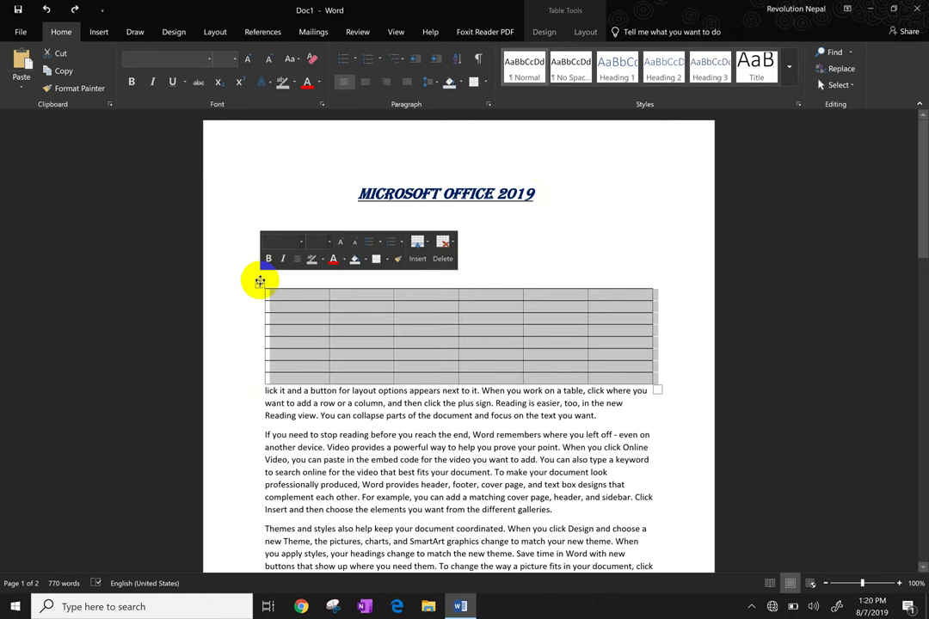
click(485, 83)
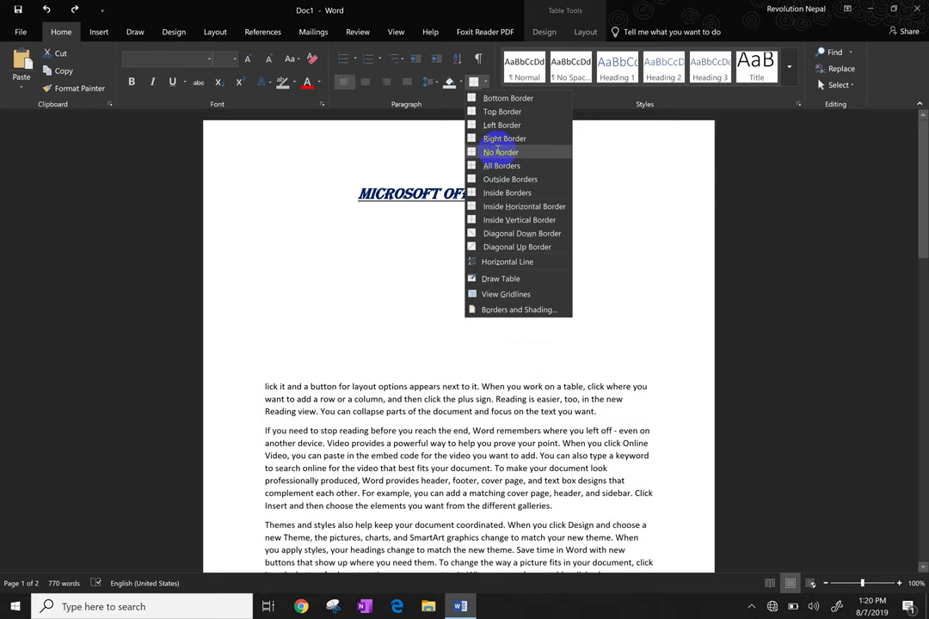
click(498, 152)
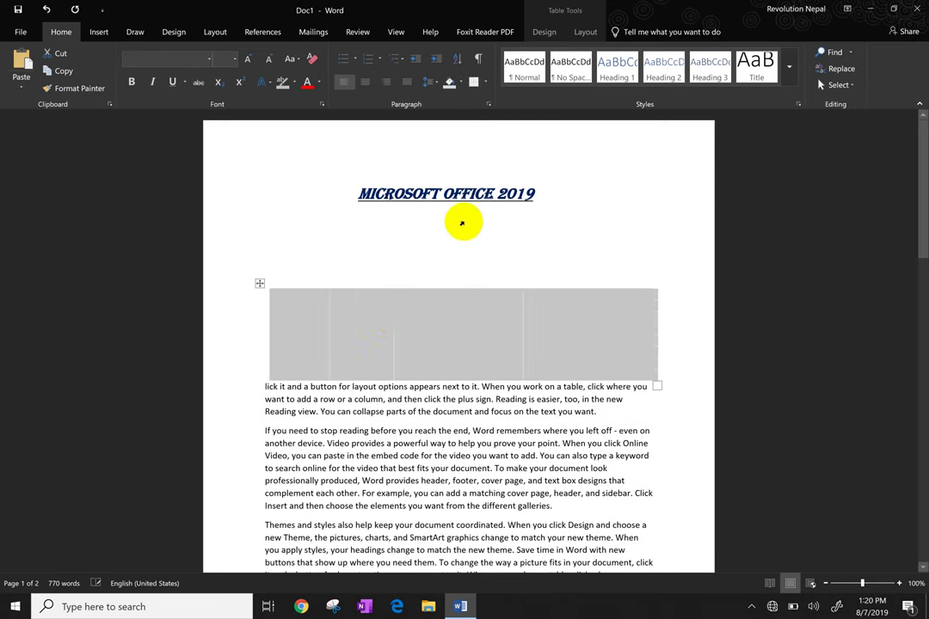
click(488, 83)
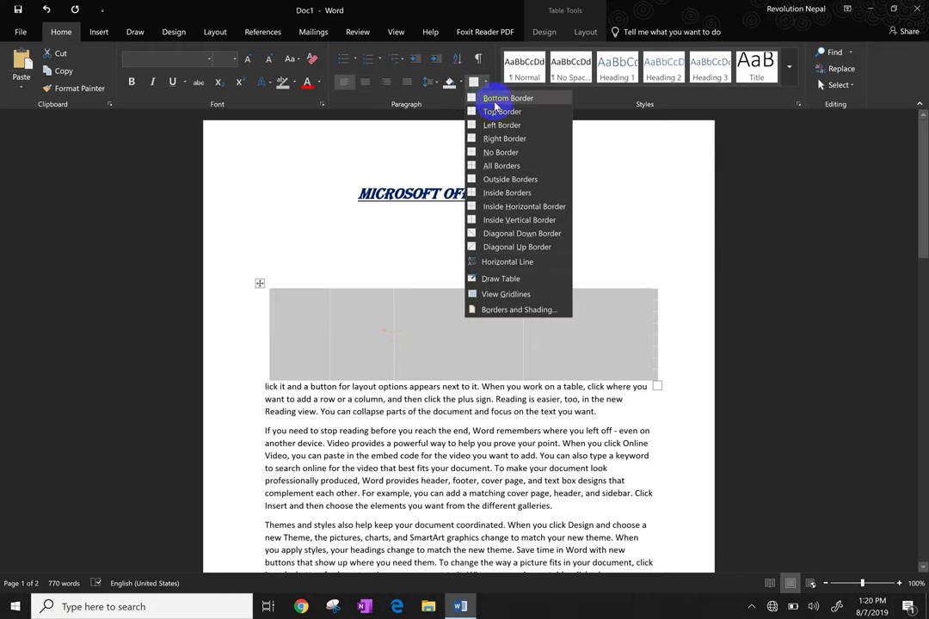
click(502, 127)
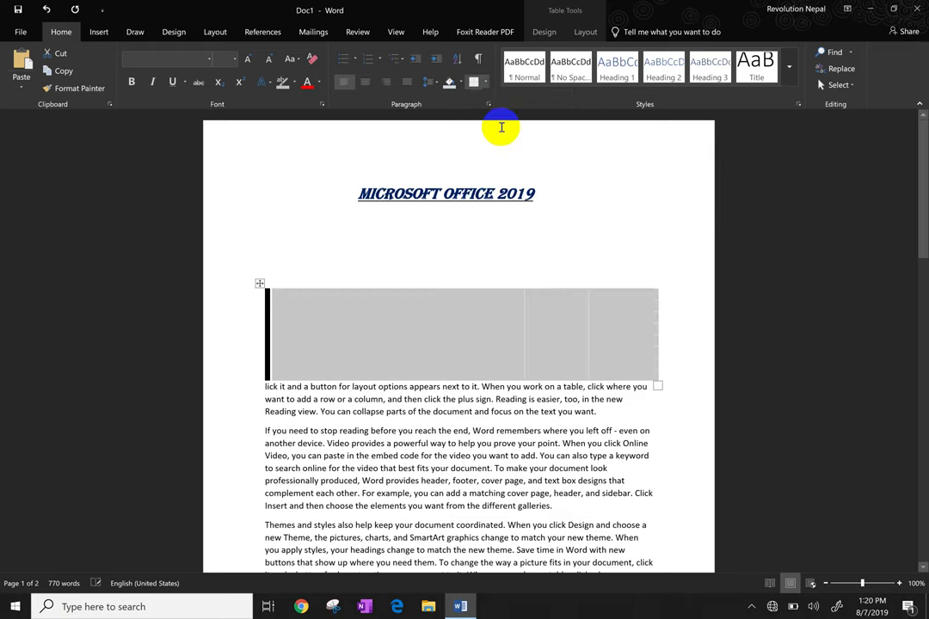
Remove the whole table with Delete Table.
click(415, 308)
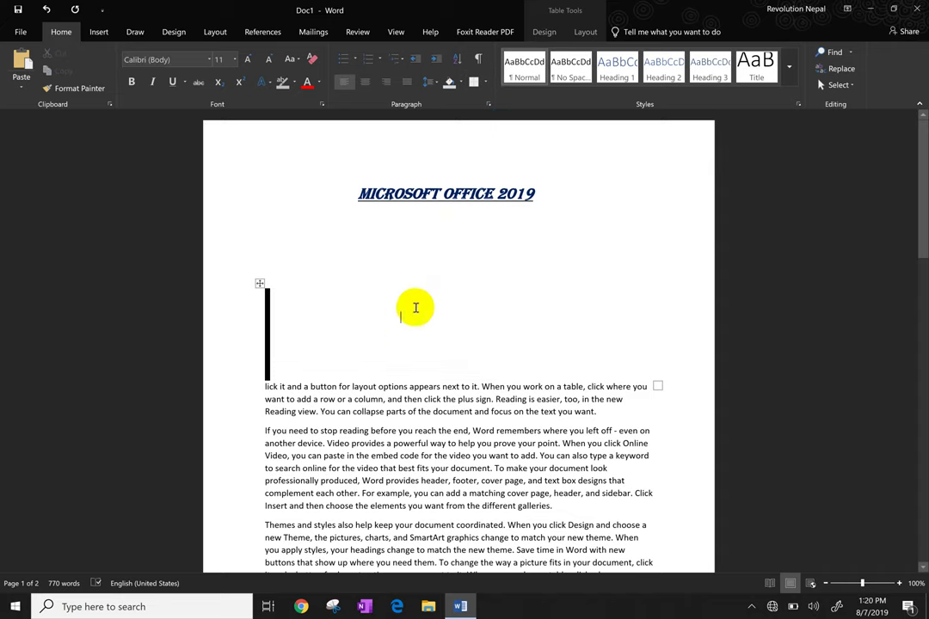
click(478, 318)
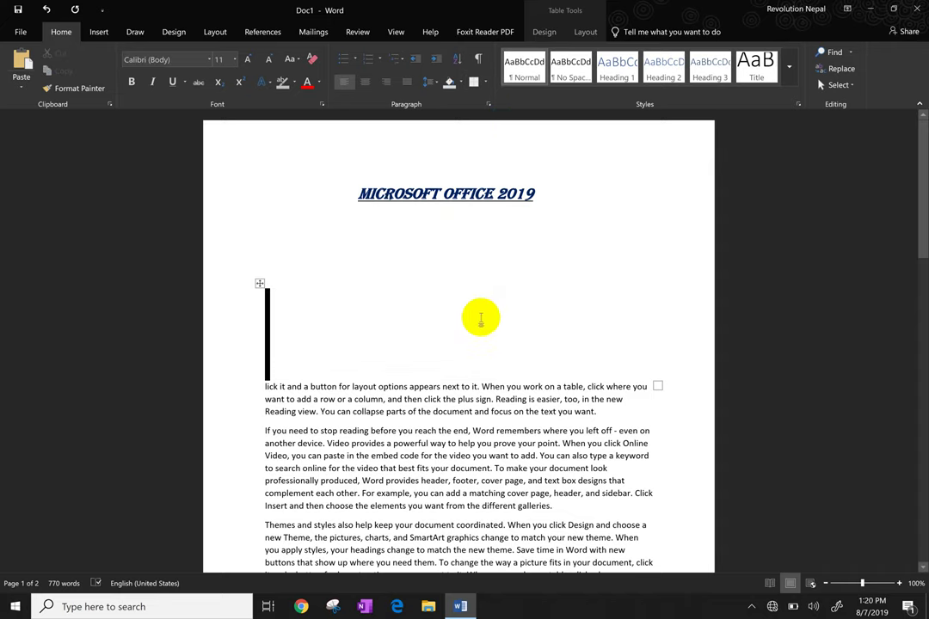
click(259, 284)
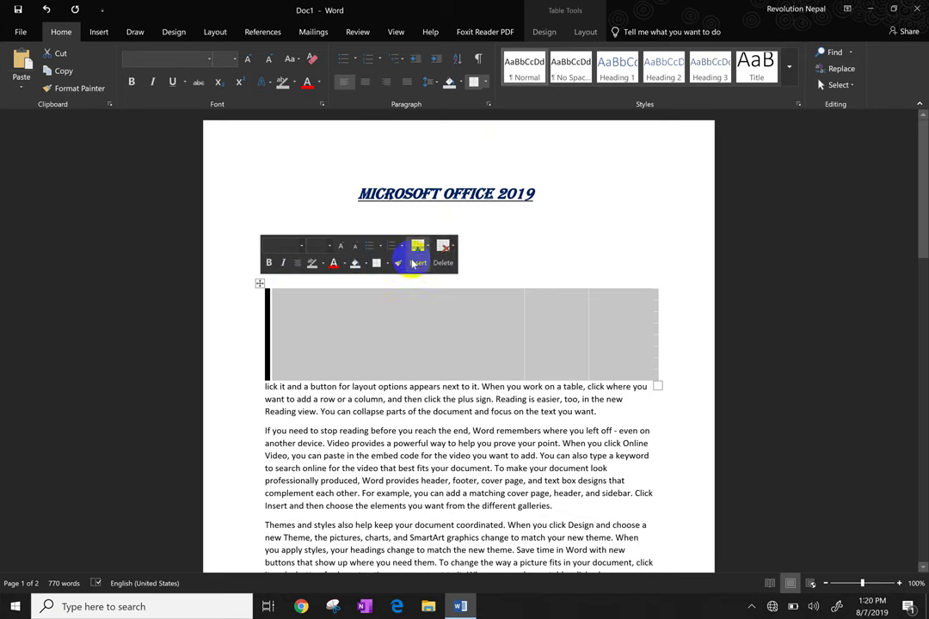
click(443, 249)
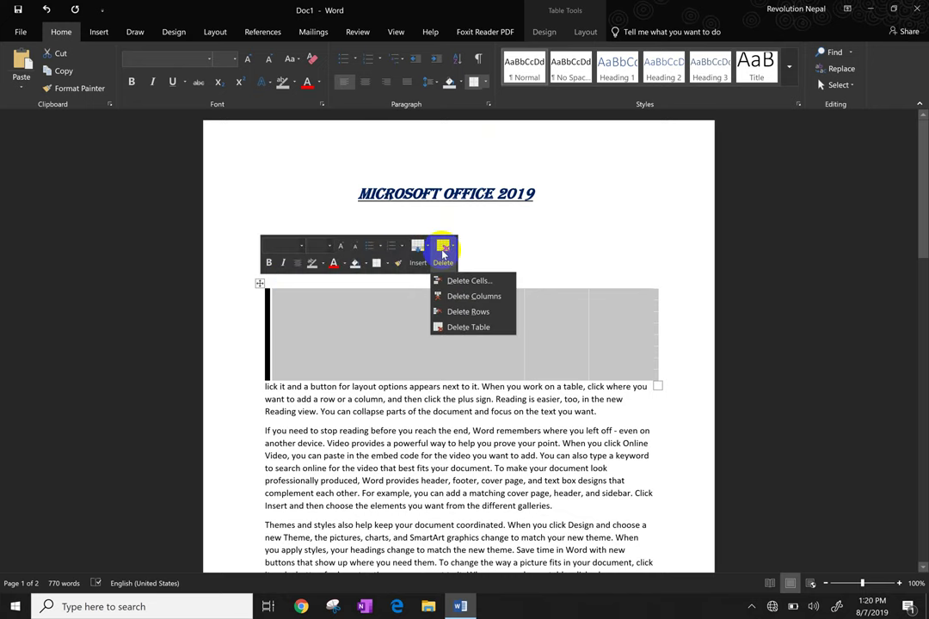
click(441, 327)
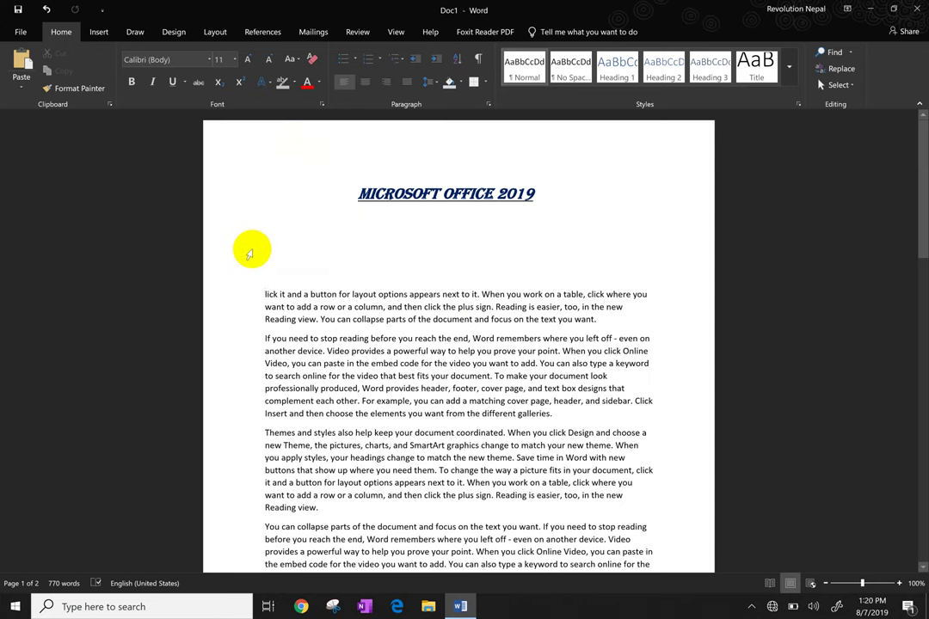
Remove two empty lines, then try 1.15 and 1.5 line spacing on the first paragraph.
key(BackSpace)
key(BackSpace)
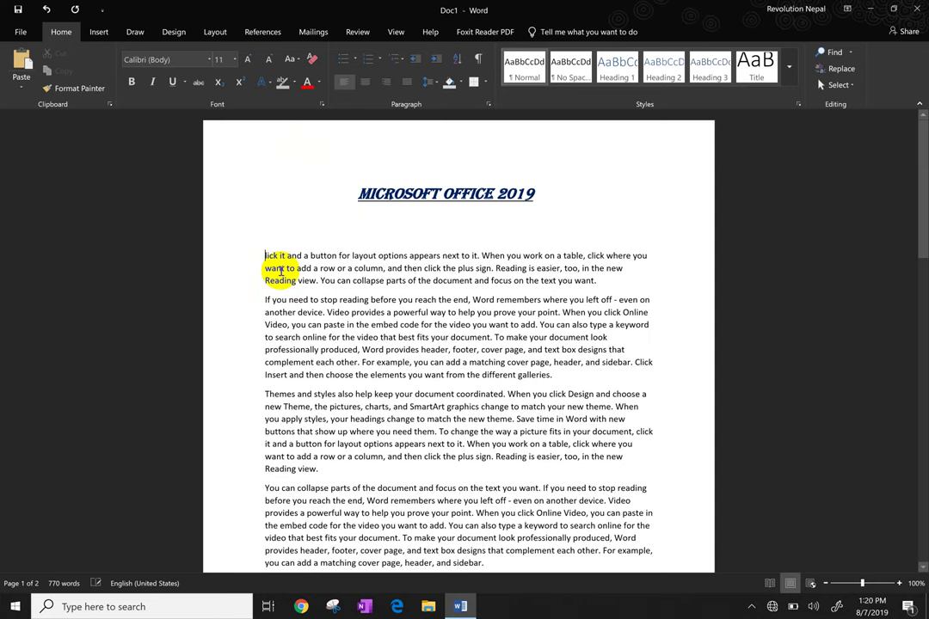
key(BackSpace)
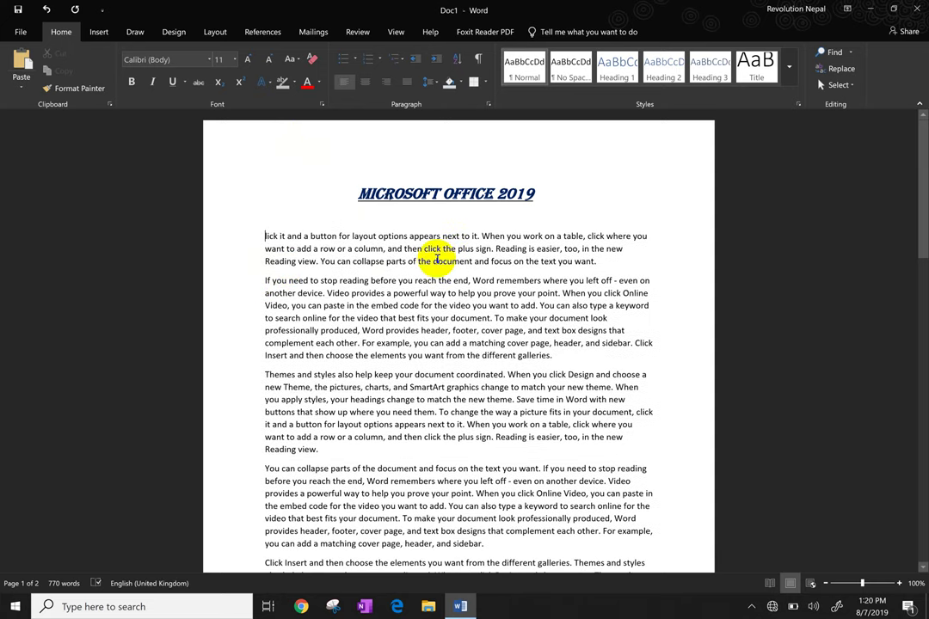
drag(251, 238, 608, 267)
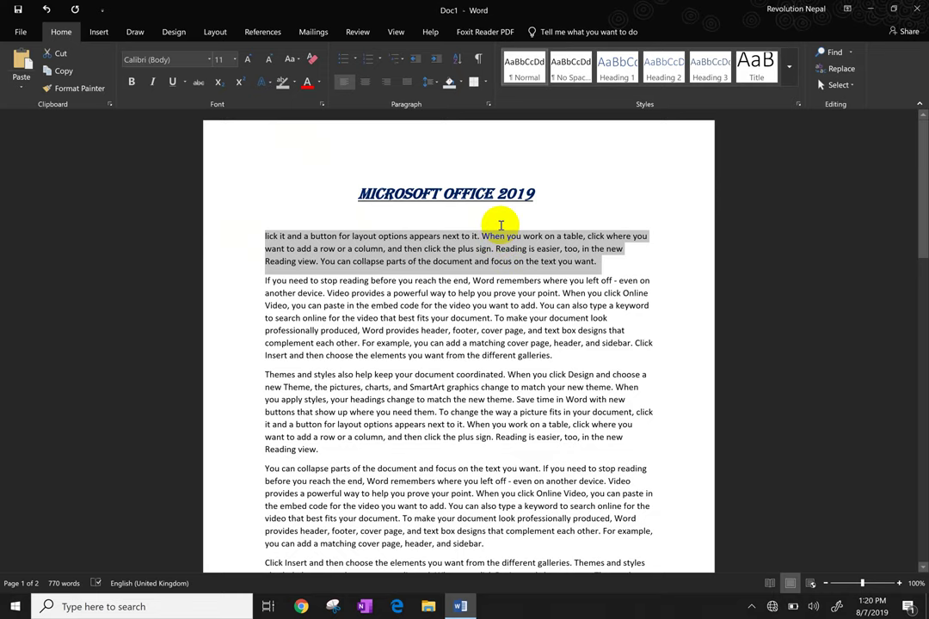
click(429, 82)
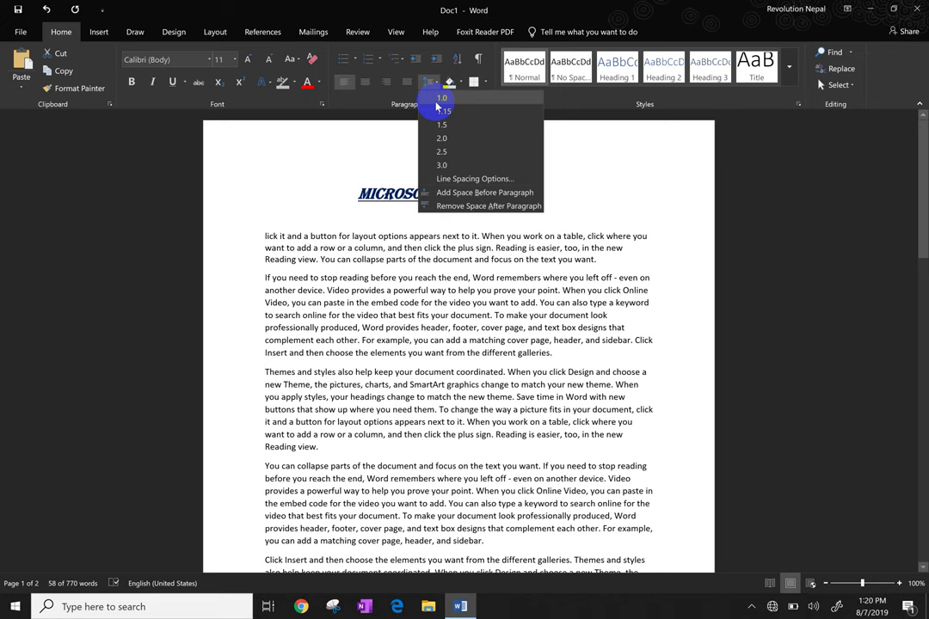
click(440, 100)
click(429, 81)
click(441, 110)
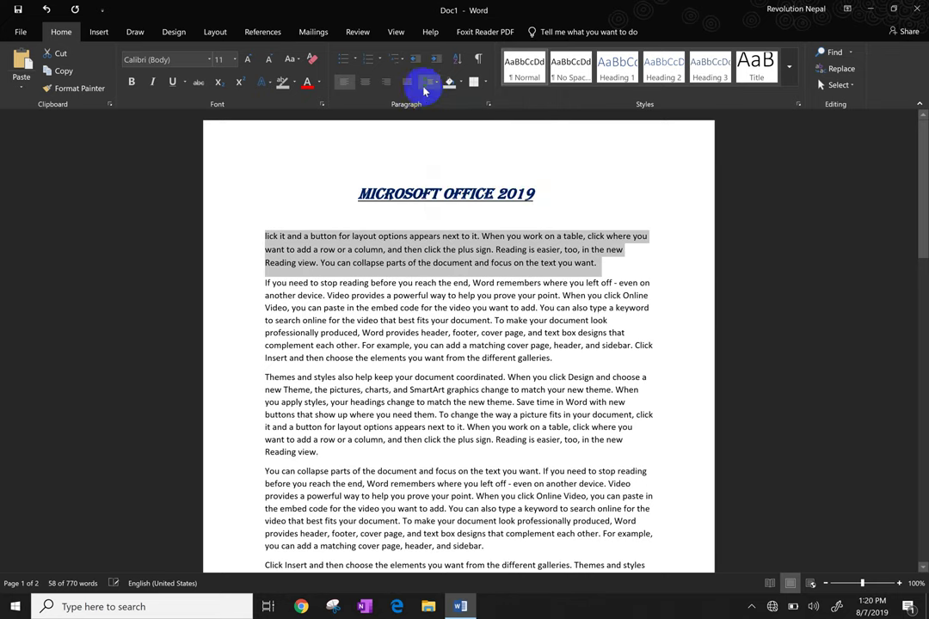
click(426, 85)
click(440, 118)
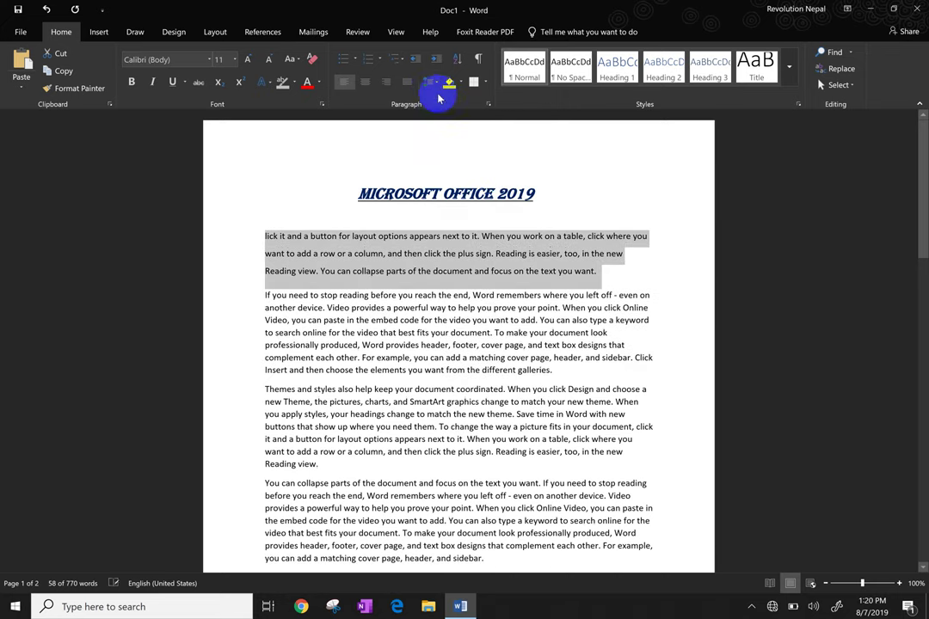
Try 2.0 and 2.5 spacing, then return the first paragraph to 1.0 line spacing.
click(429, 82)
click(442, 129)
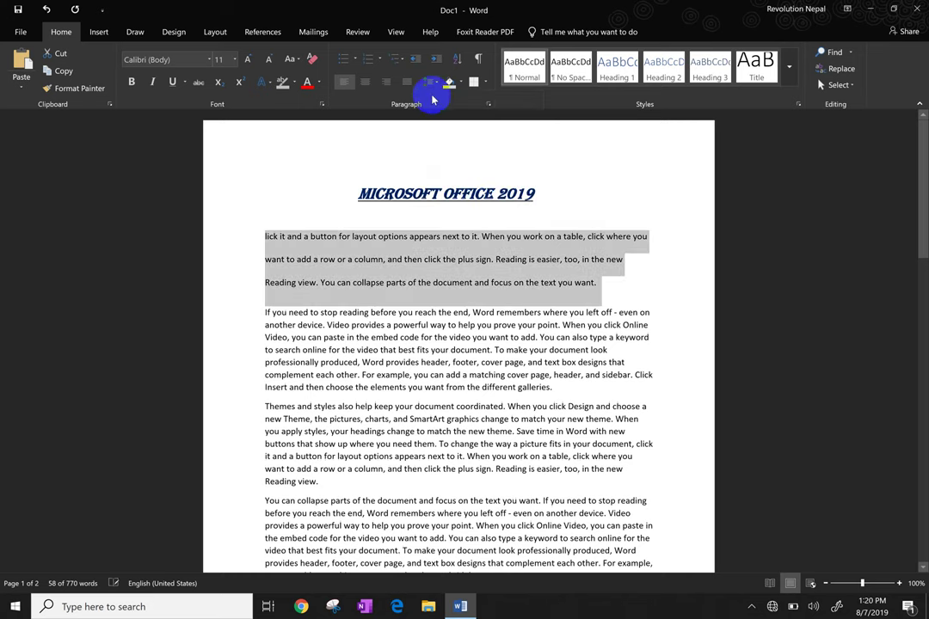
click(429, 82)
click(431, 145)
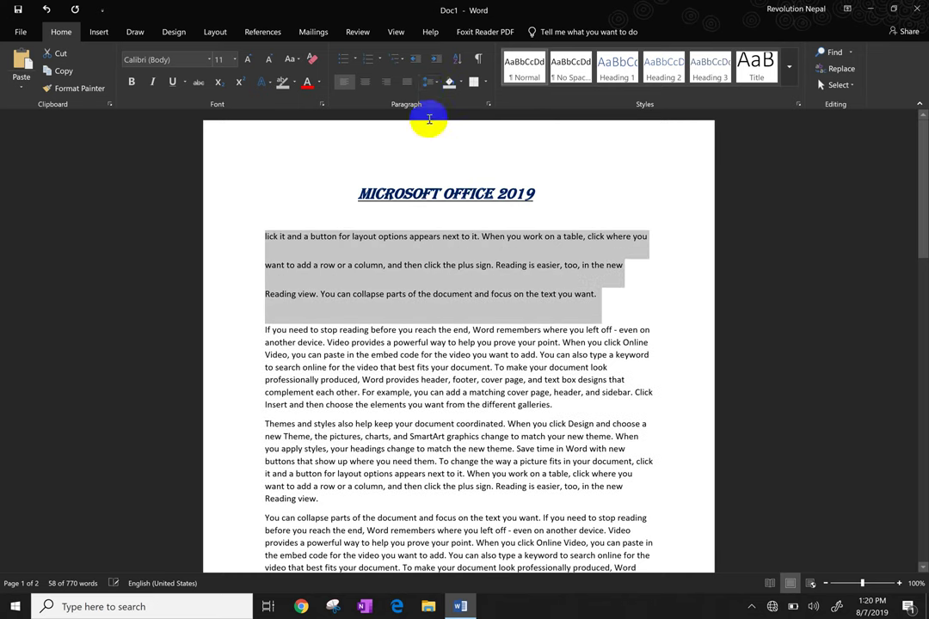
click(425, 82)
click(437, 165)
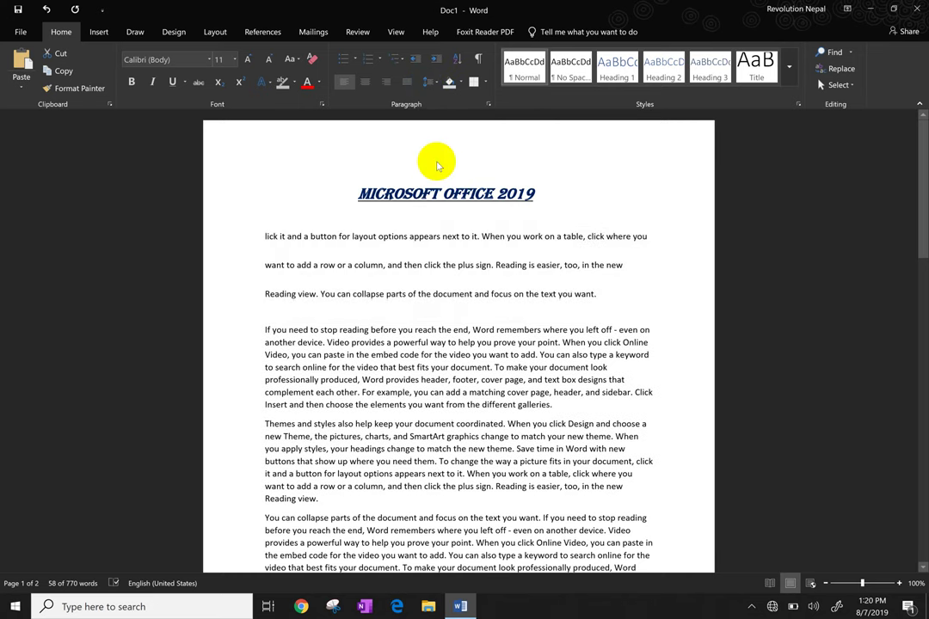
click(428, 81)
click(435, 109)
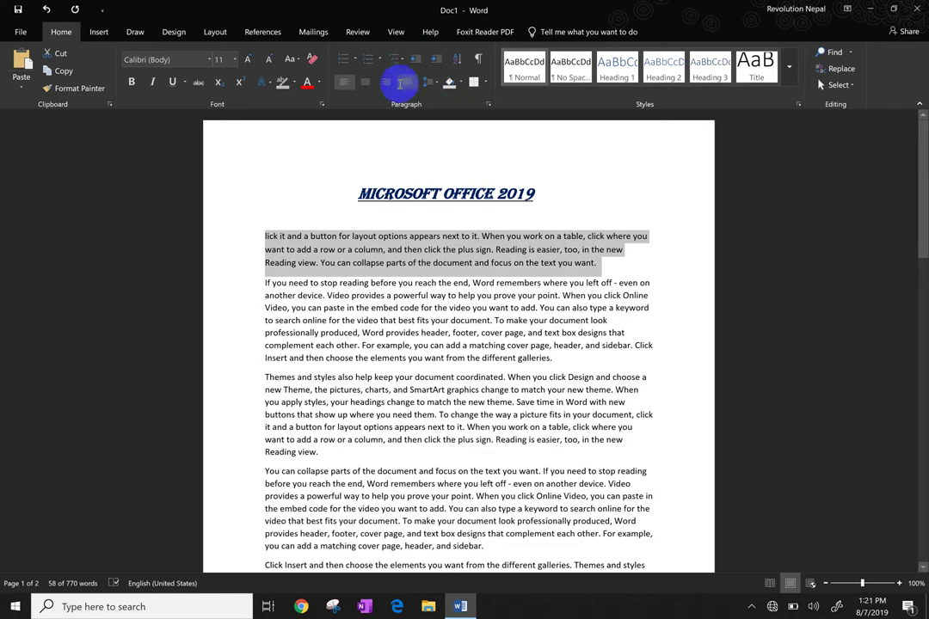
click(284, 242)
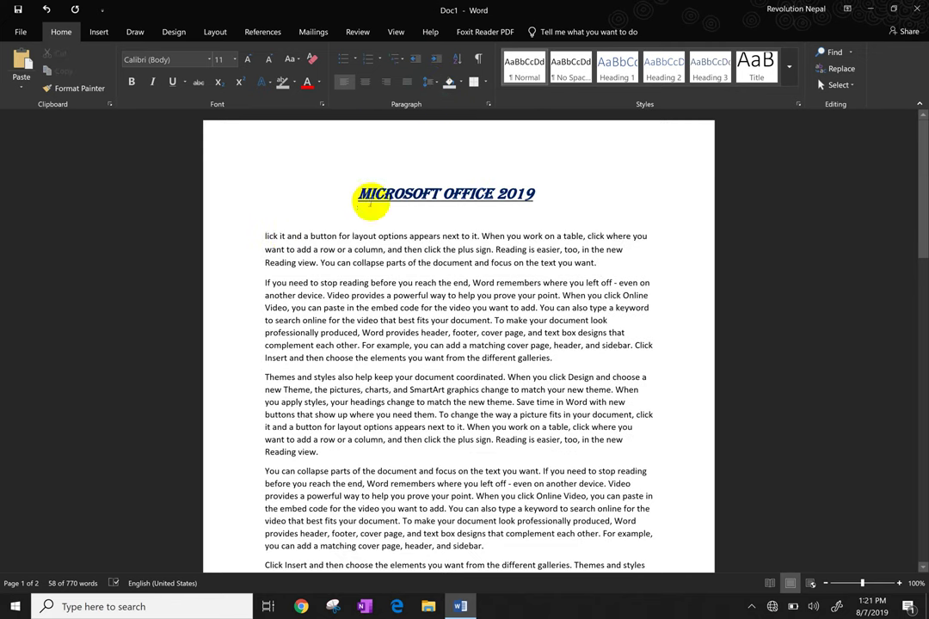
Left-align the MICROSOFT OFFICE 2019 title with Ctrl+L.
drag(359, 190, 537, 192)
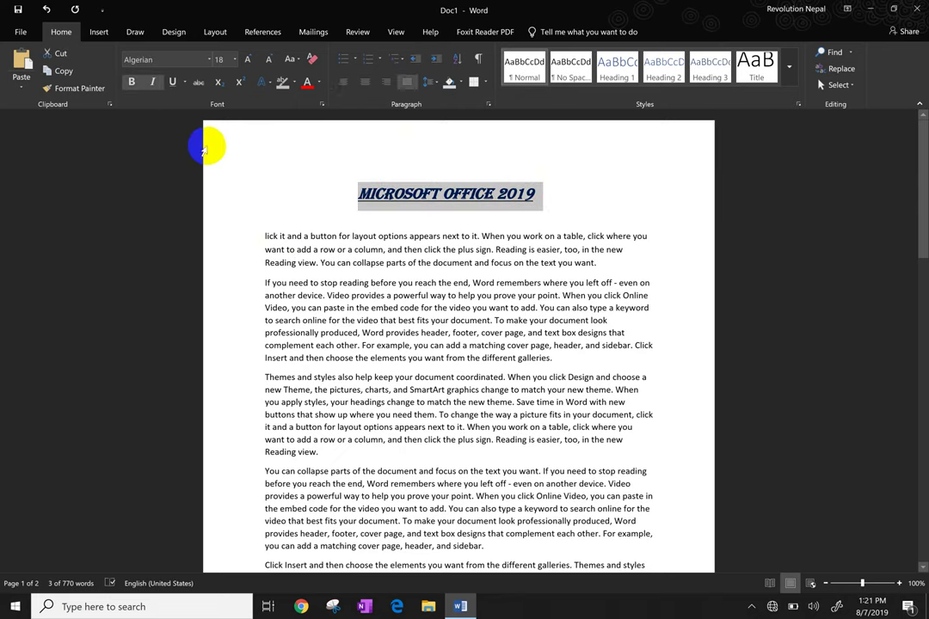
click(360, 195)
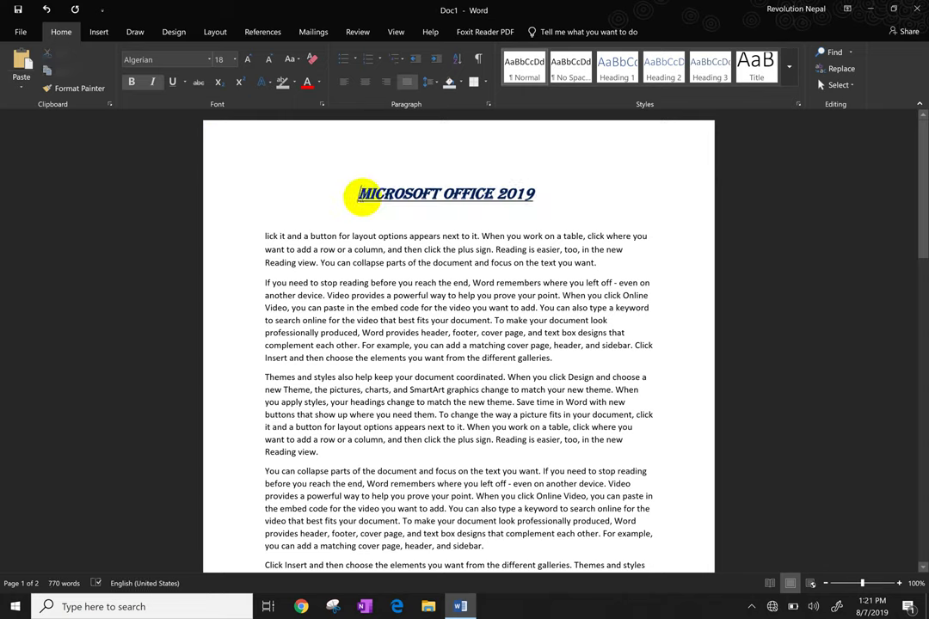
key(ctrl+l)
Add a DATE line below the title and remove its bold and italics.
click(264, 184)
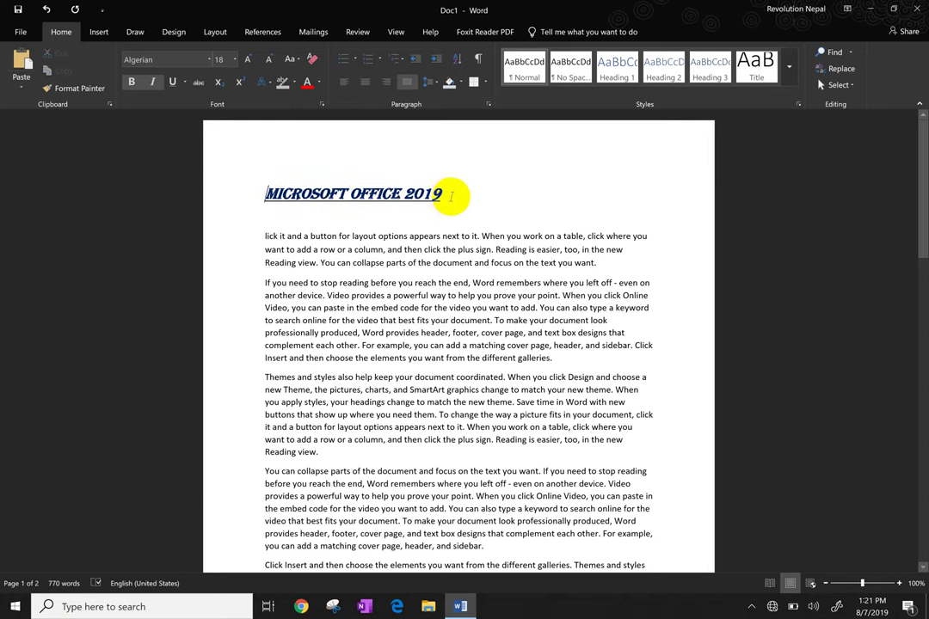
drag(451, 196, 258, 197)
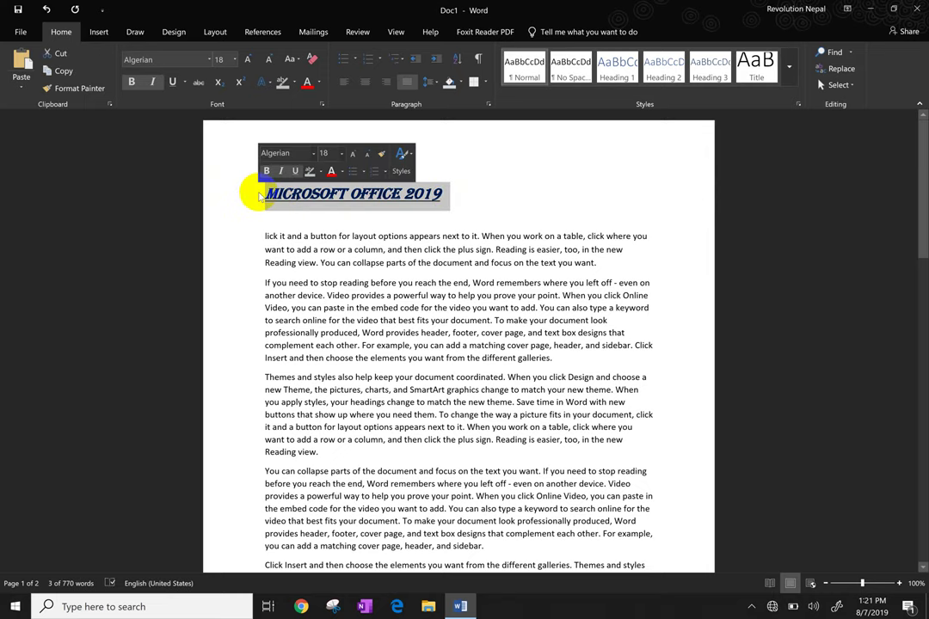
click(457, 202)
key(Return)
text(DATE)
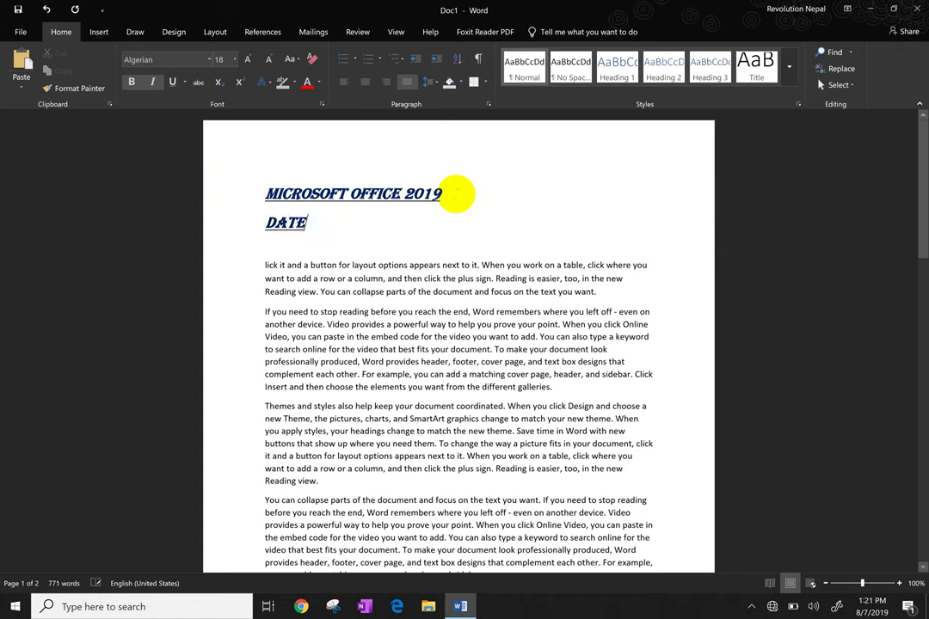
drag(307, 223, 265, 226)
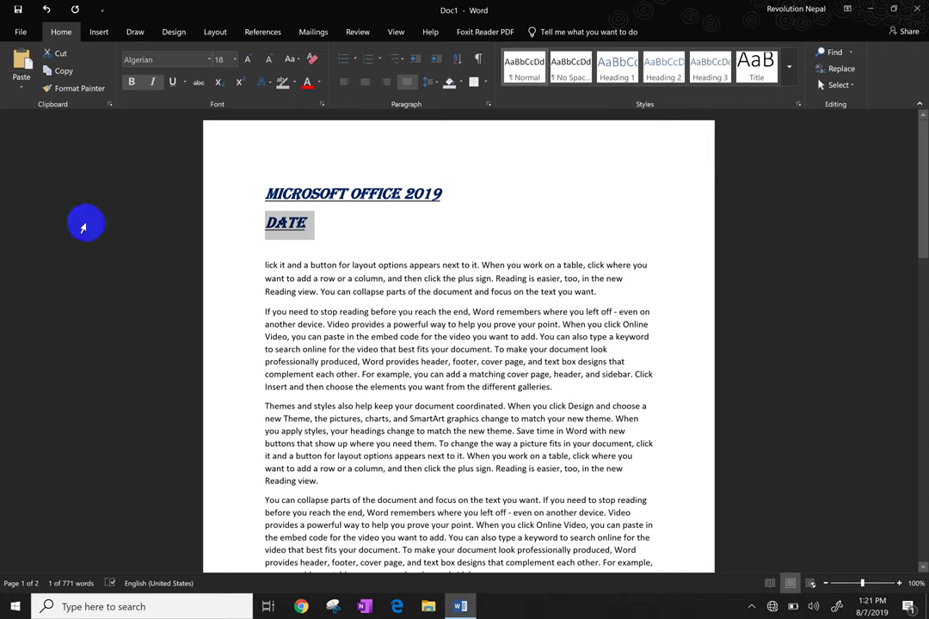
click(132, 81)
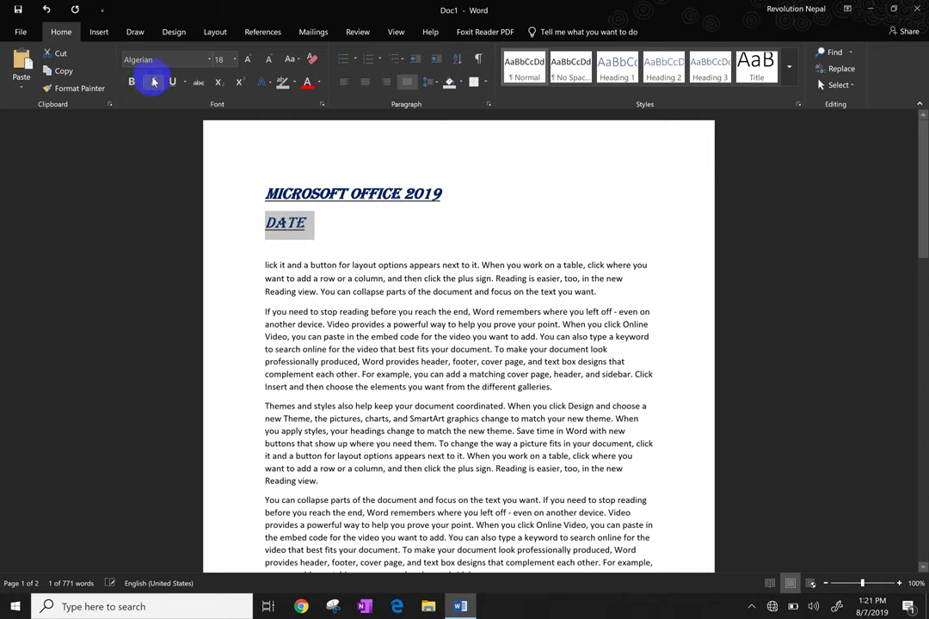
click(152, 81)
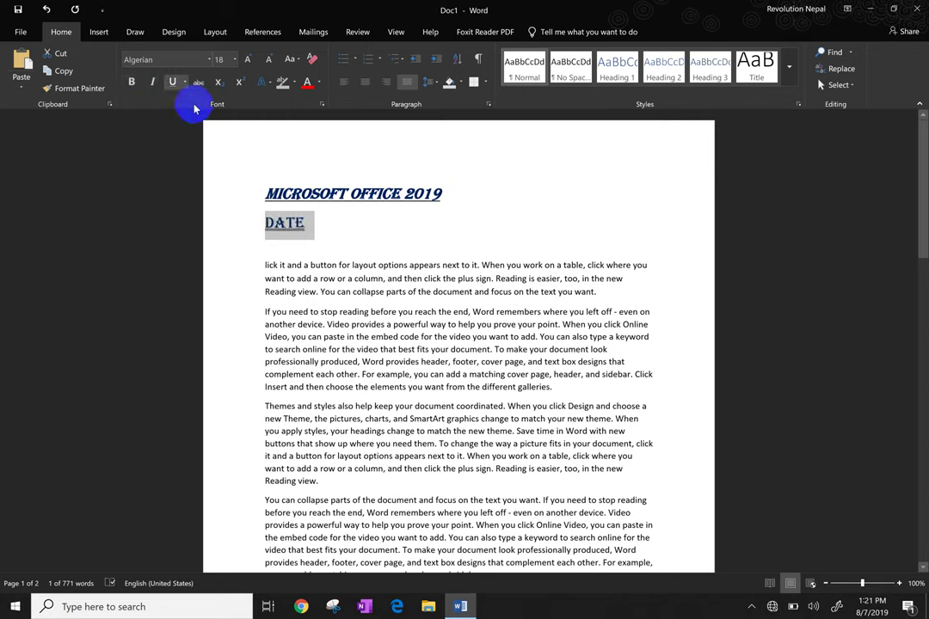
Set the Date line to Calibri and give it a different font colour.
click(210, 59)
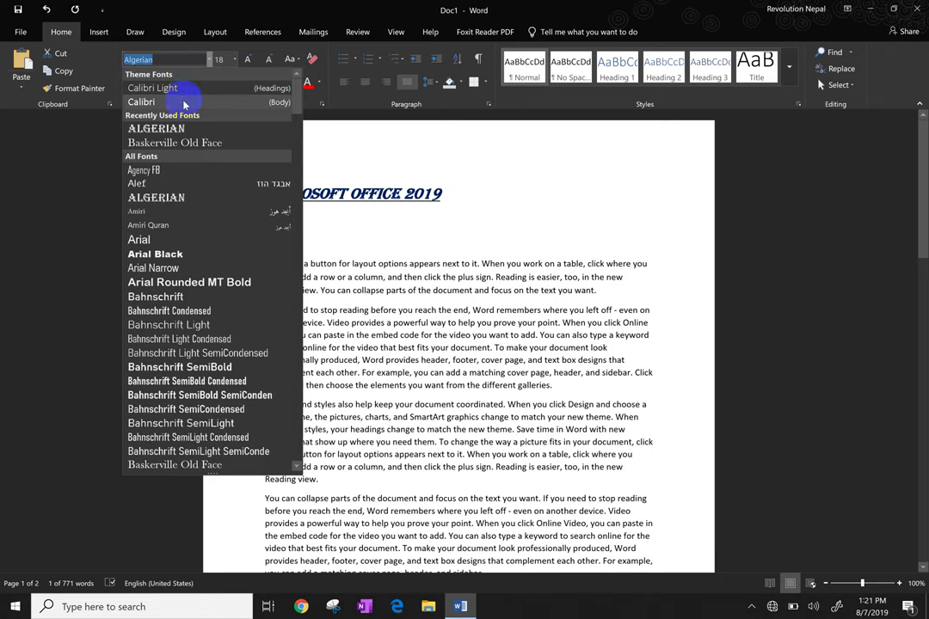
click(177, 100)
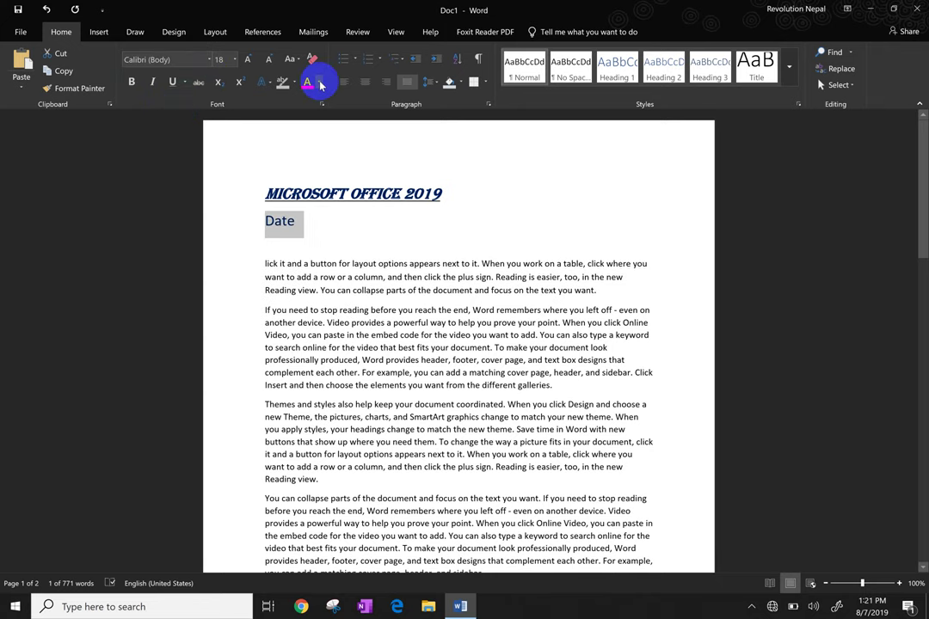
click(321, 83)
click(315, 129)
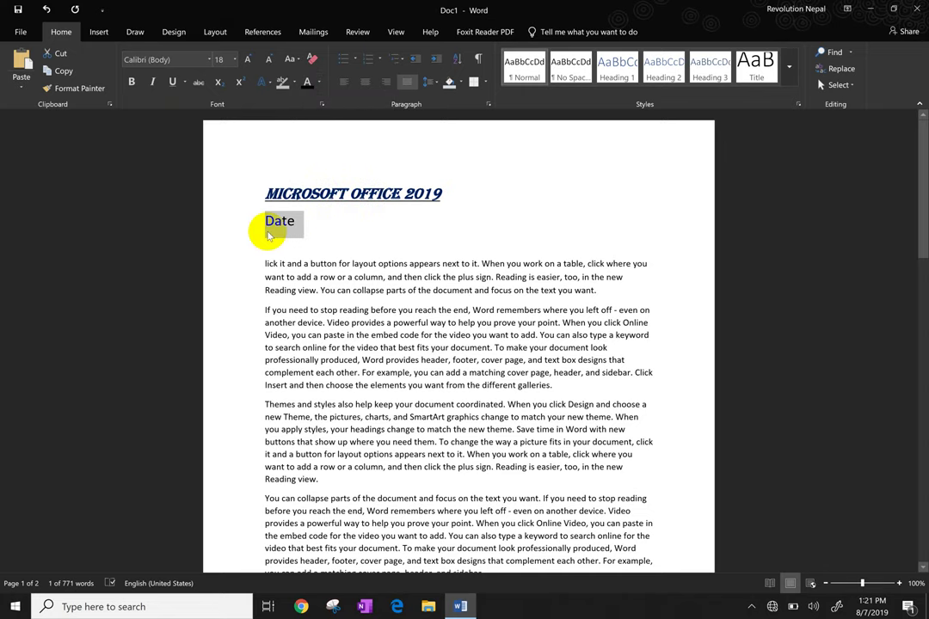
Try right and centred alignment on Date, via ribbon and Ctrl+R/Ctrl+E, ending left-aligned.
click(390, 98)
click(383, 83)
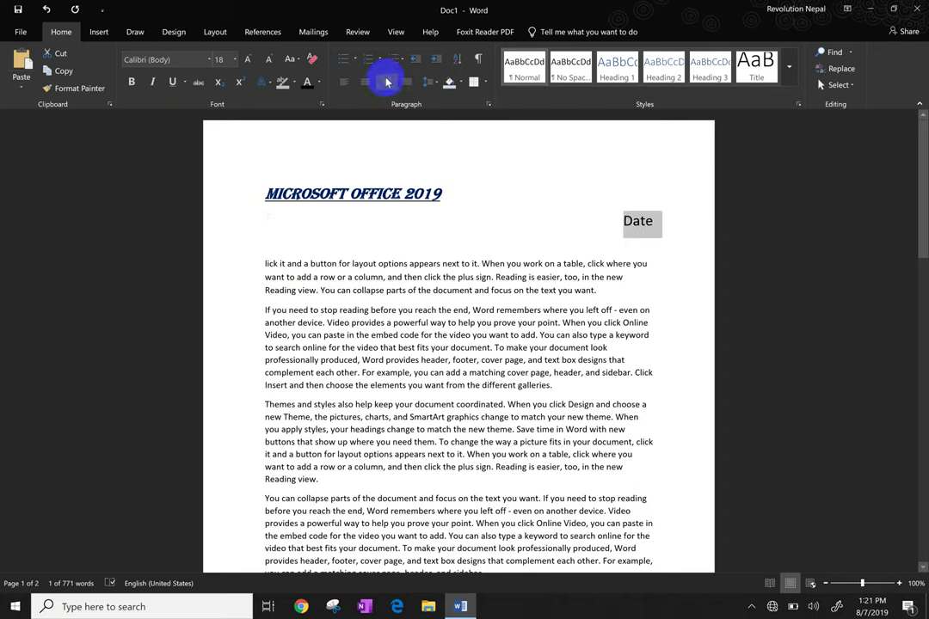
click(371, 82)
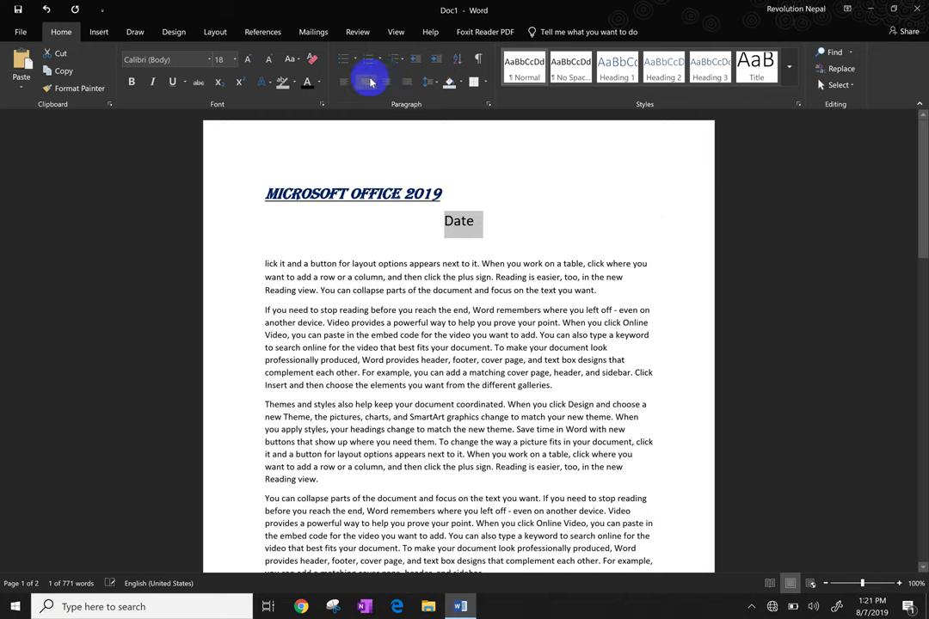
click(342, 84)
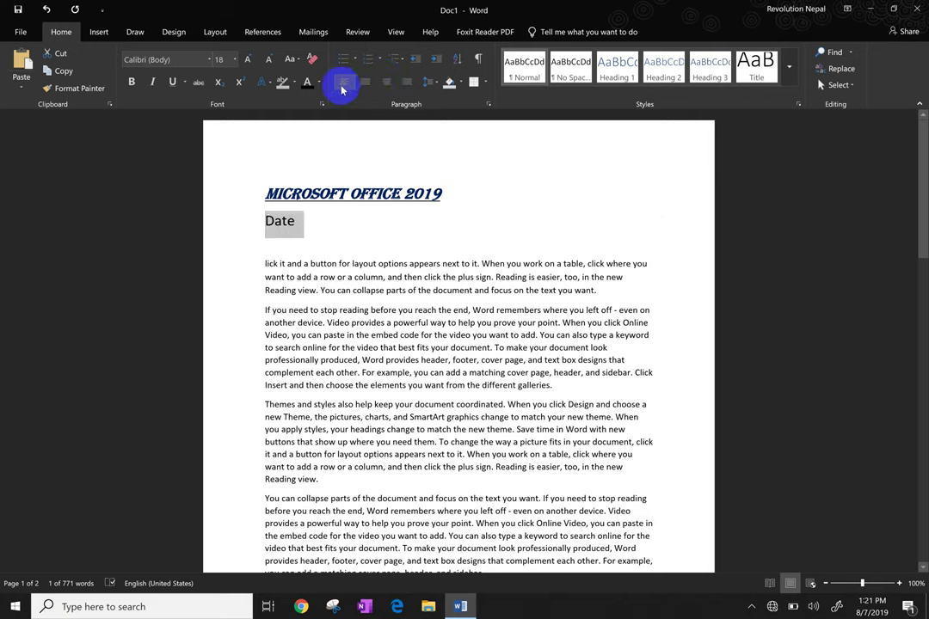
key(ctrl+r)
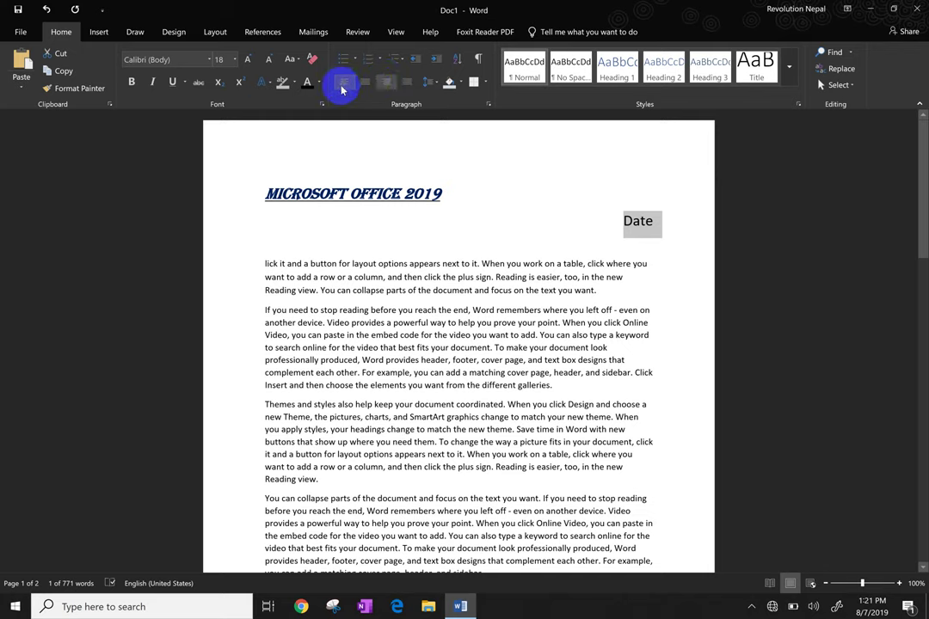
key(ctrl+e)
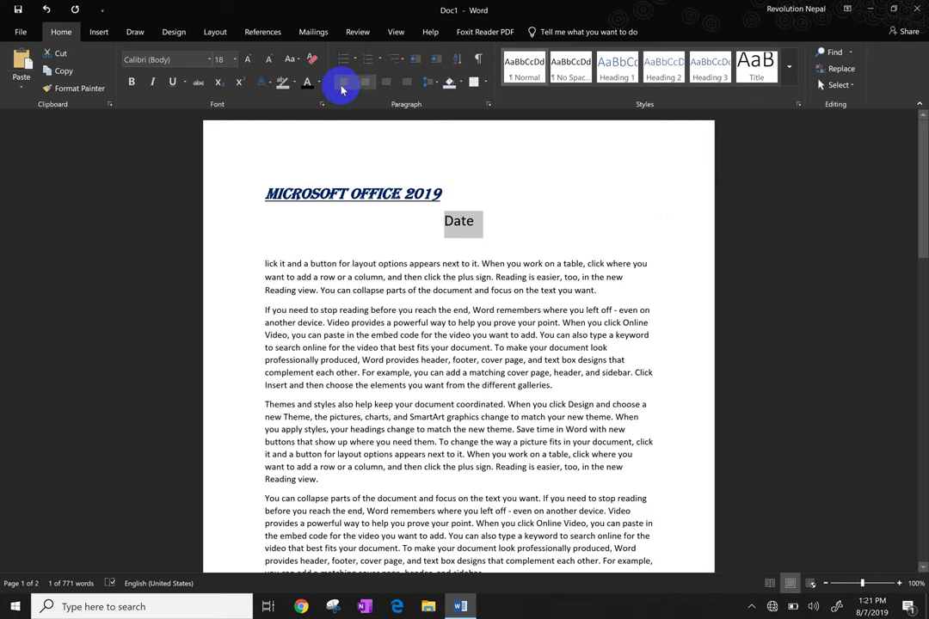
key(ctrl+l)
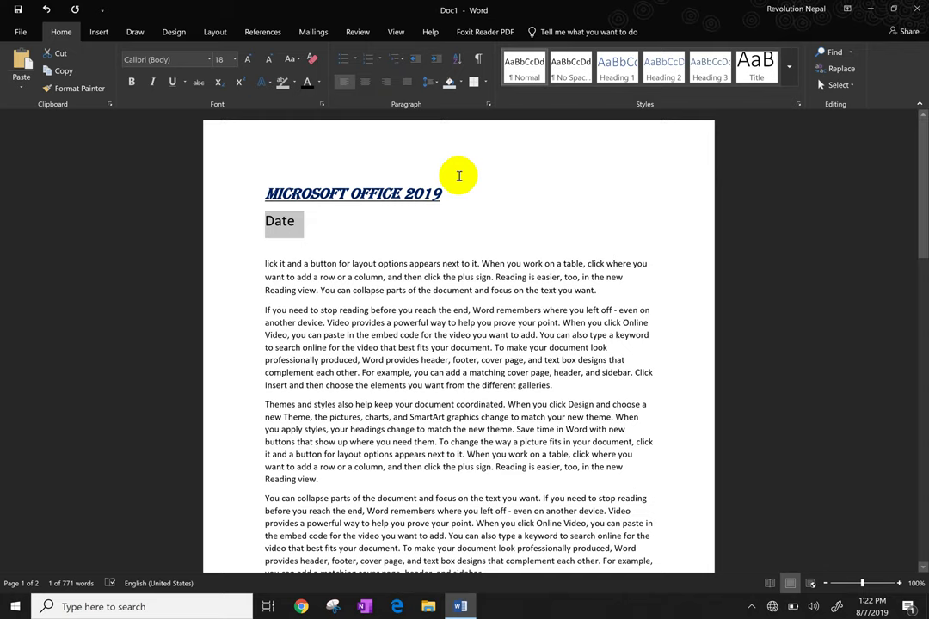
Shade the MICROSOFT OFFICE 2019 title line green.
click(459, 81)
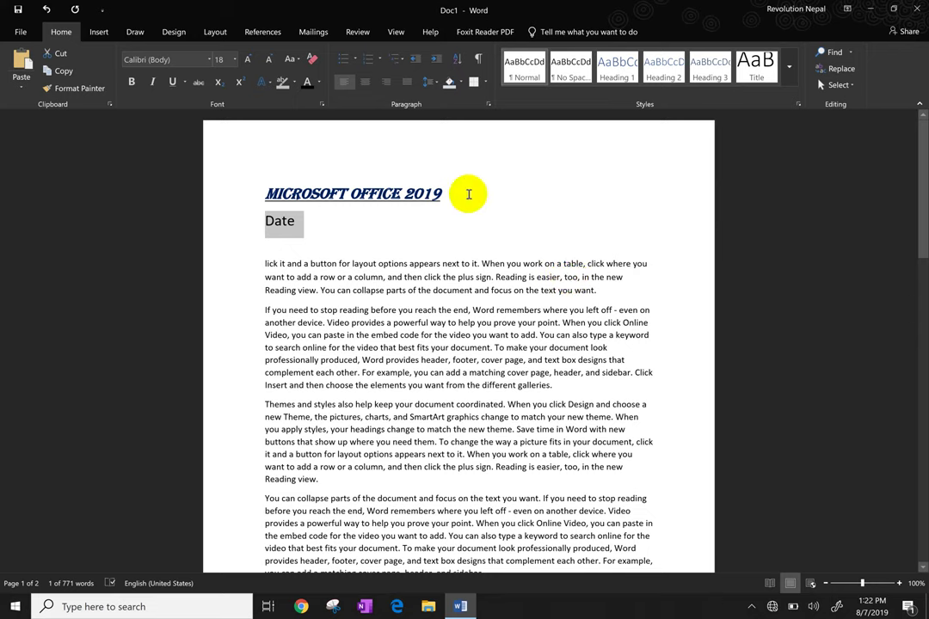
drag(448, 194, 264, 198)
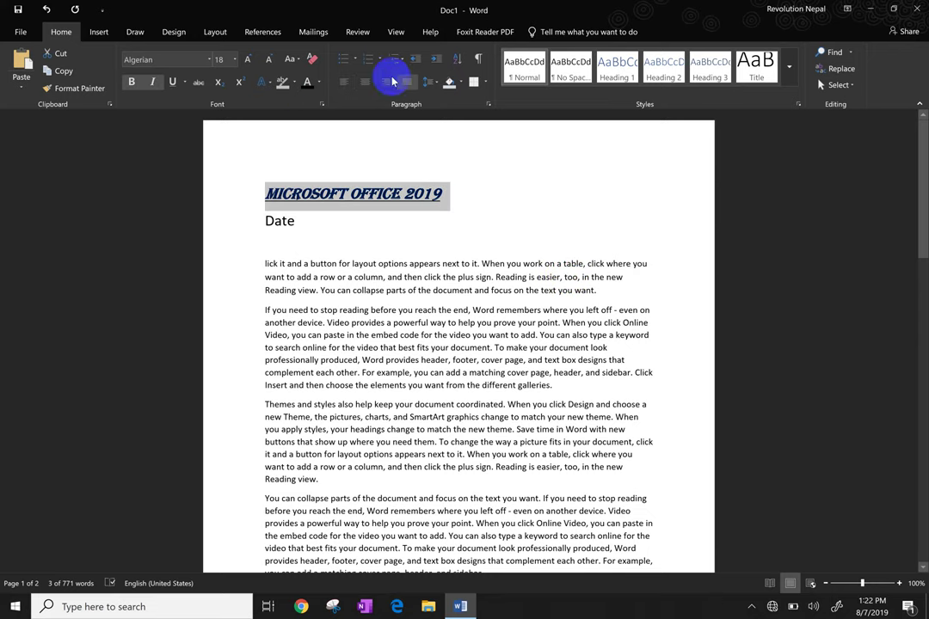
click(463, 82)
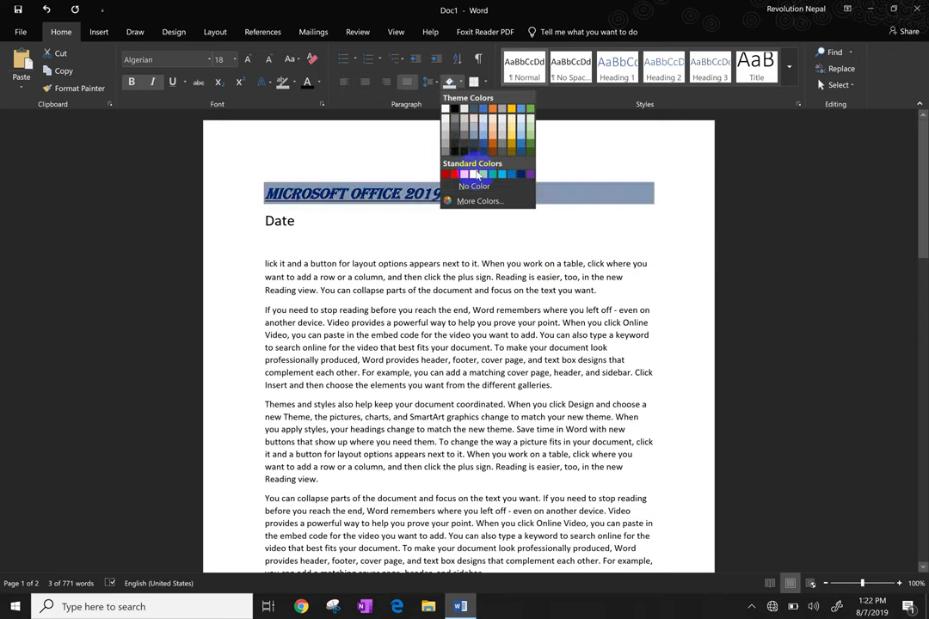
click(483, 176)
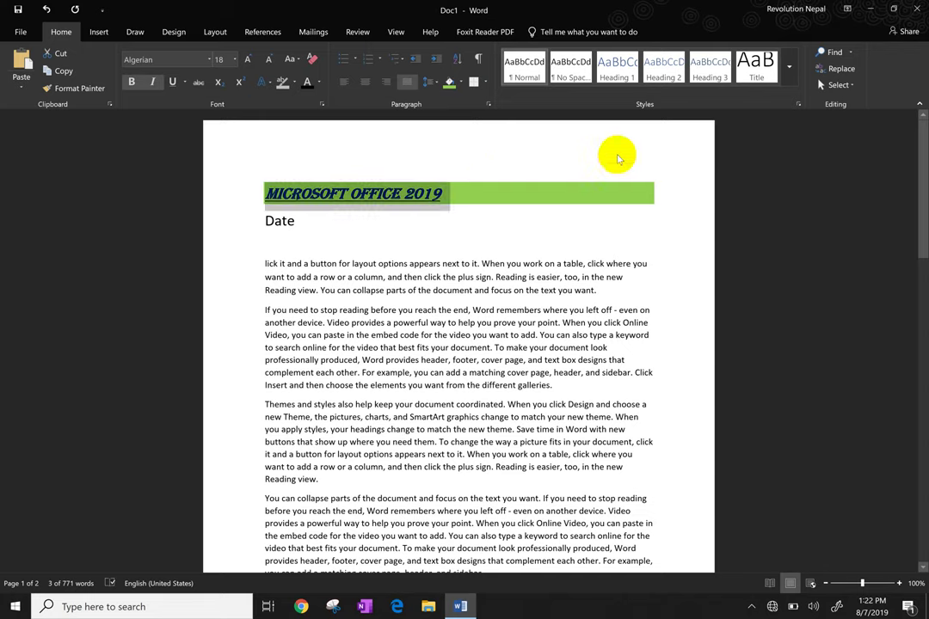
Delete the title and Date lines together.
click(354, 222)
drag(234, 222, 229, 204)
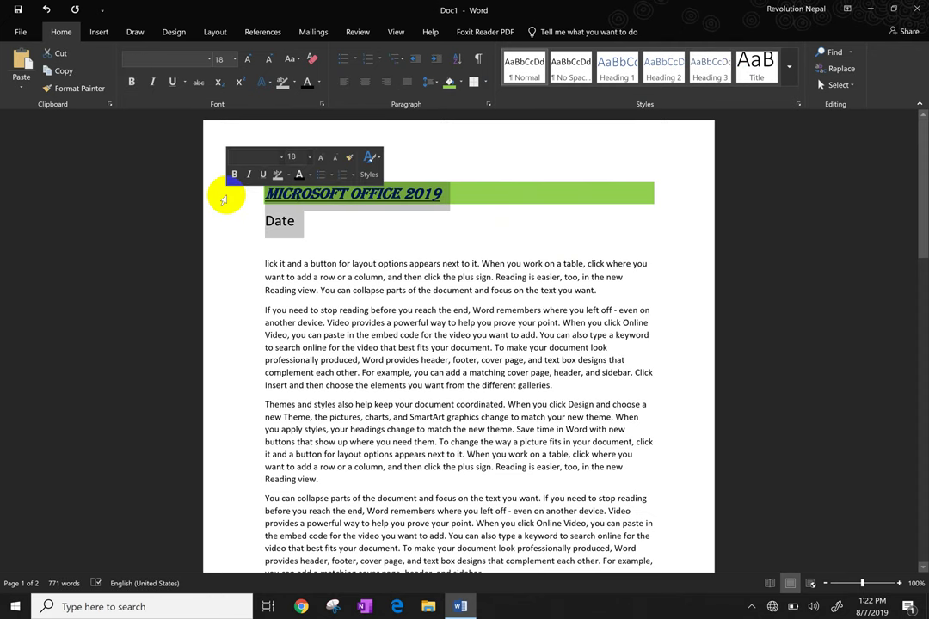
key(Delete)
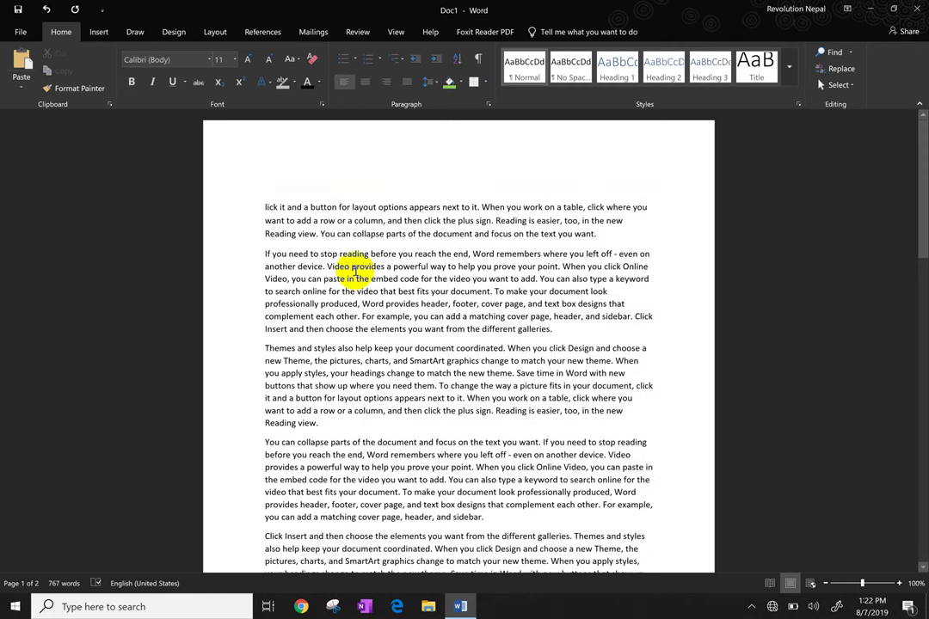
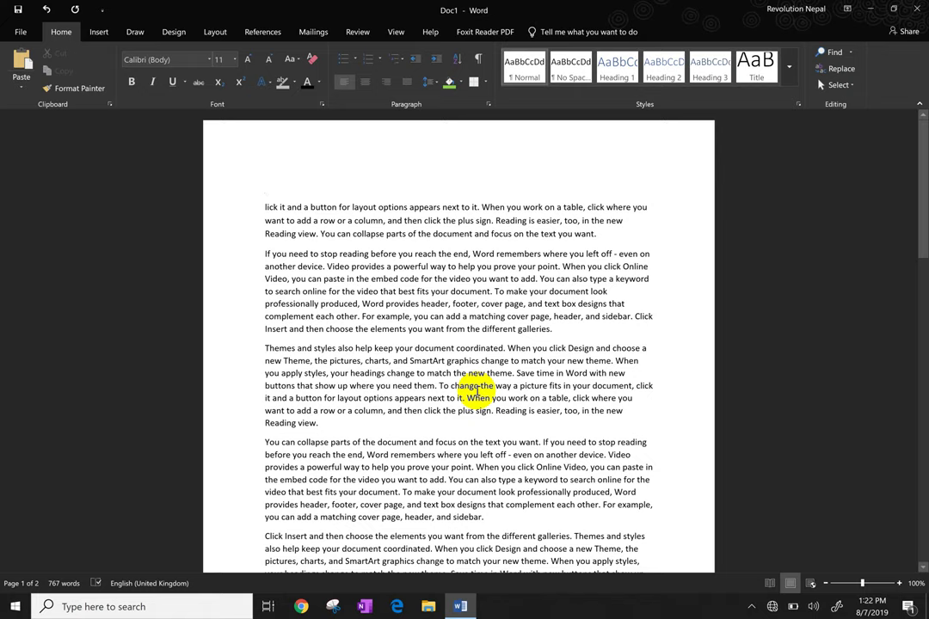
Search the document for 'and', then open the Find and Replace dialog on its Replace tab.
key(ctrl+f)
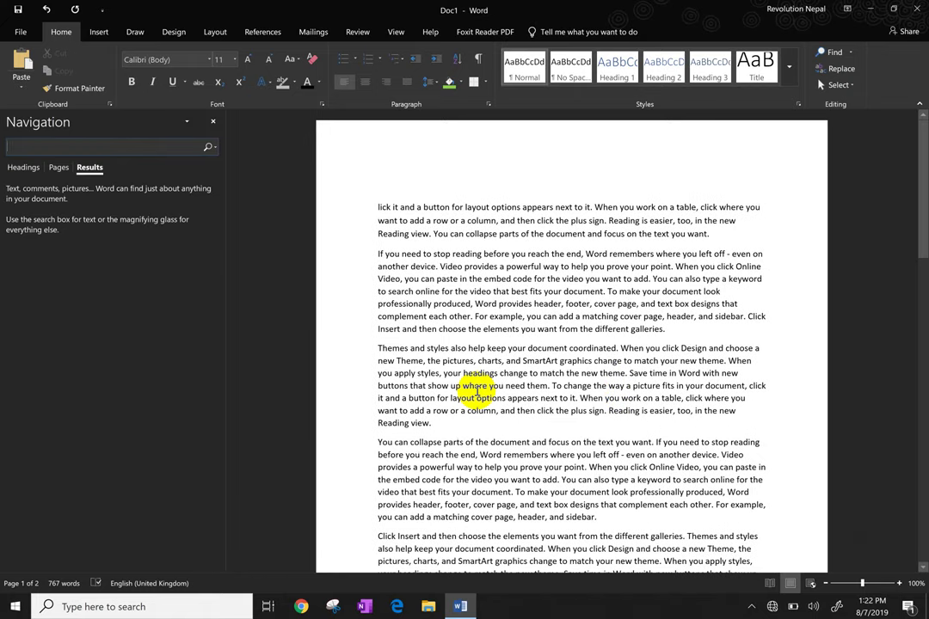
text(and)
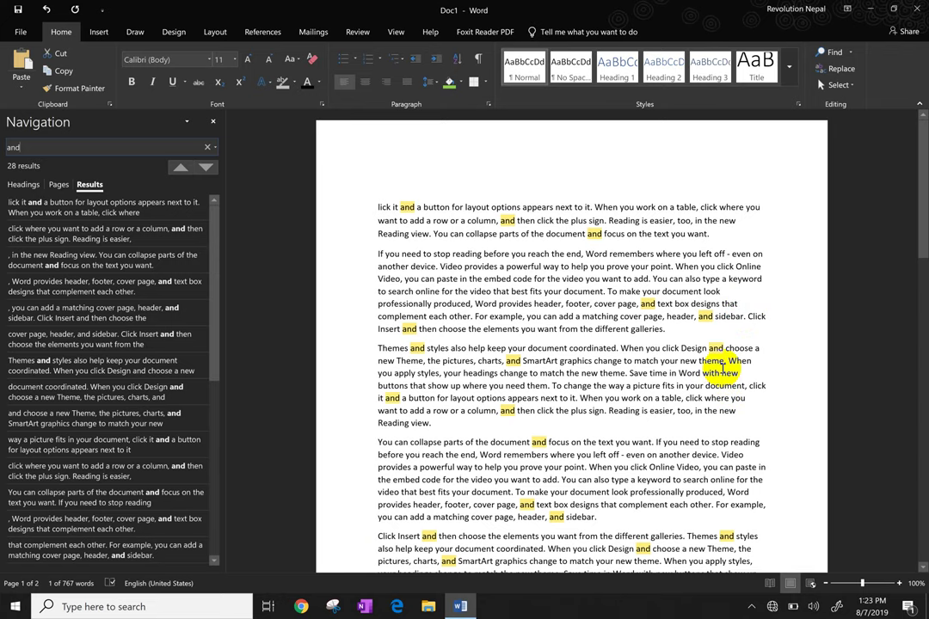
click(833, 51)
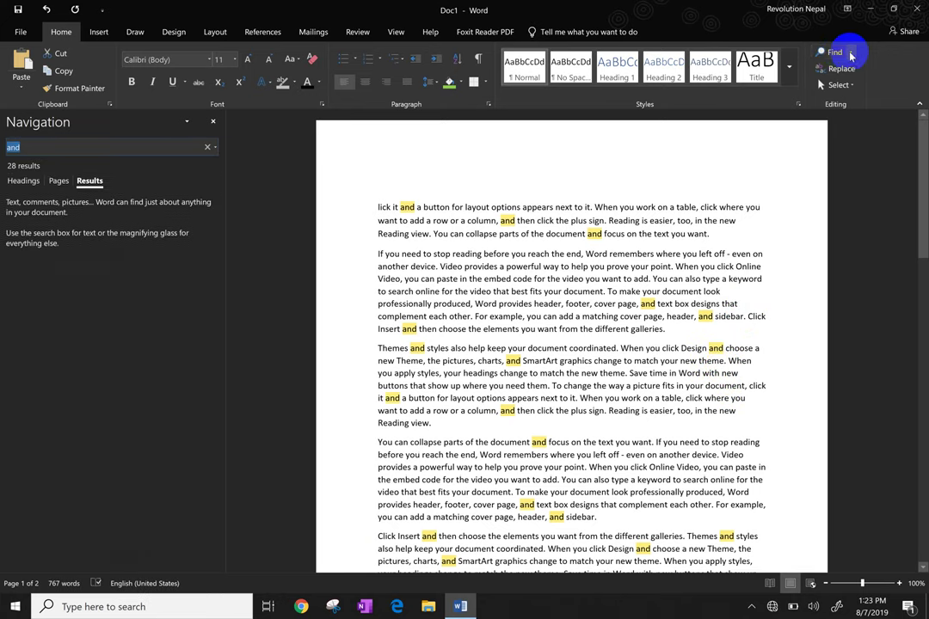
click(851, 53)
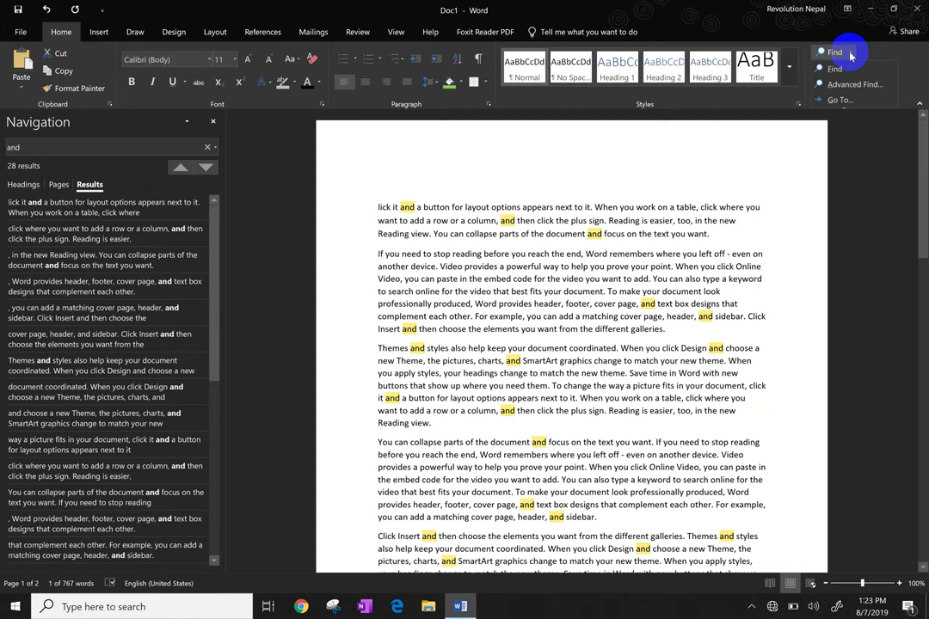
click(850, 53)
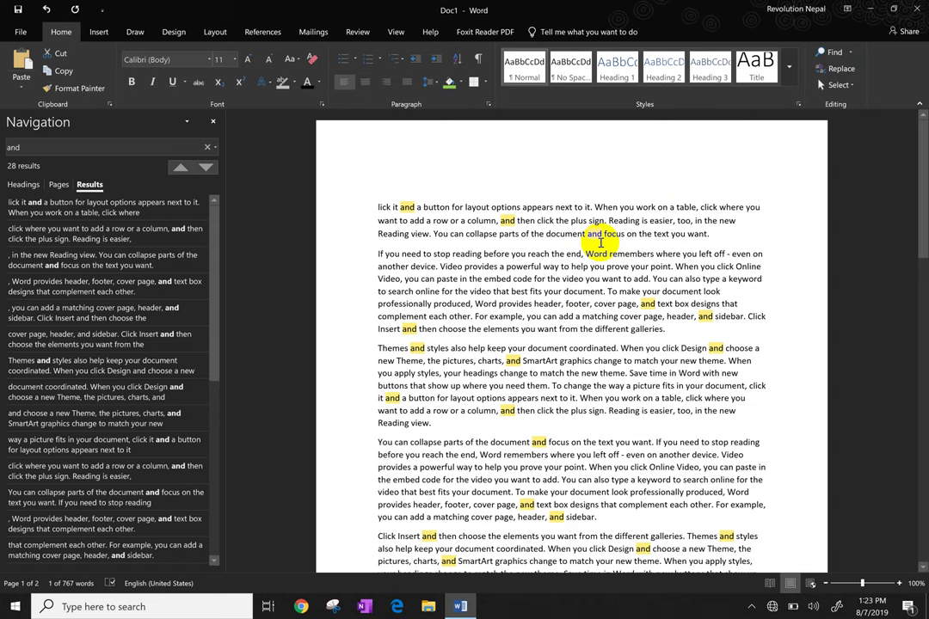
click(836, 69)
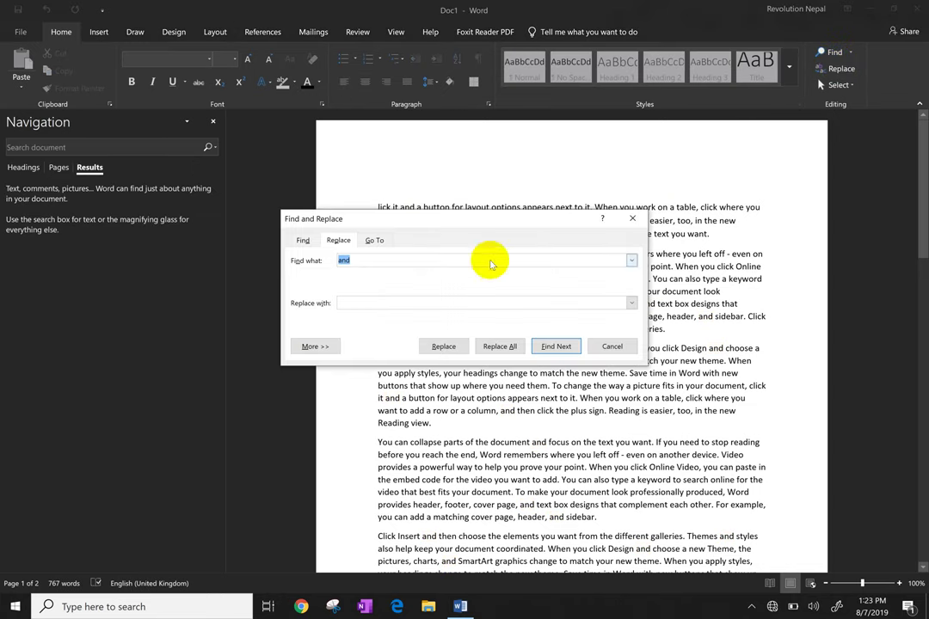
Replace two 'and's with '&' individually, then Replace All for 26 replacements, and close the dialog.
click(362, 303)
text(&)
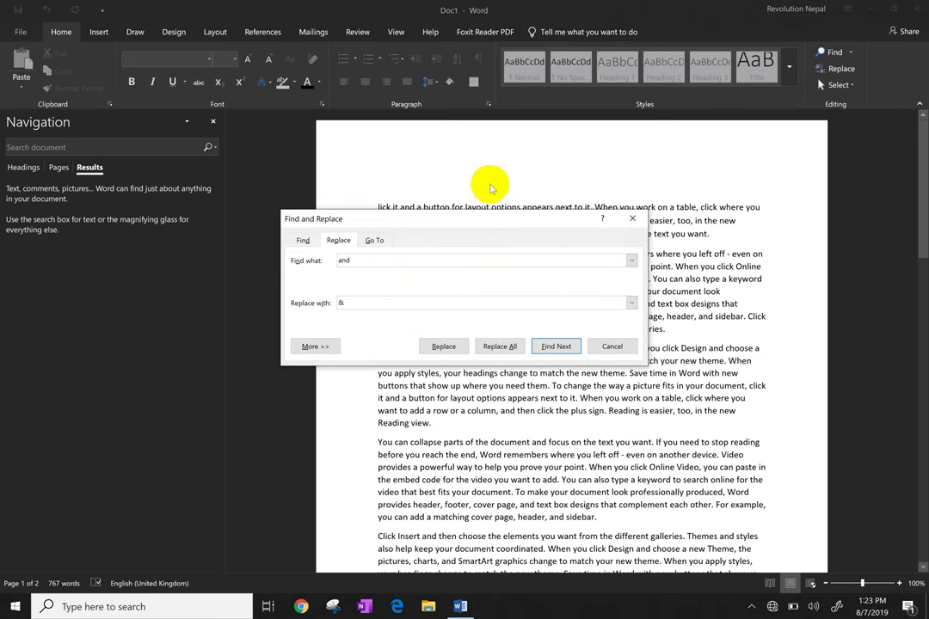
drag(384, 218, 121, 238)
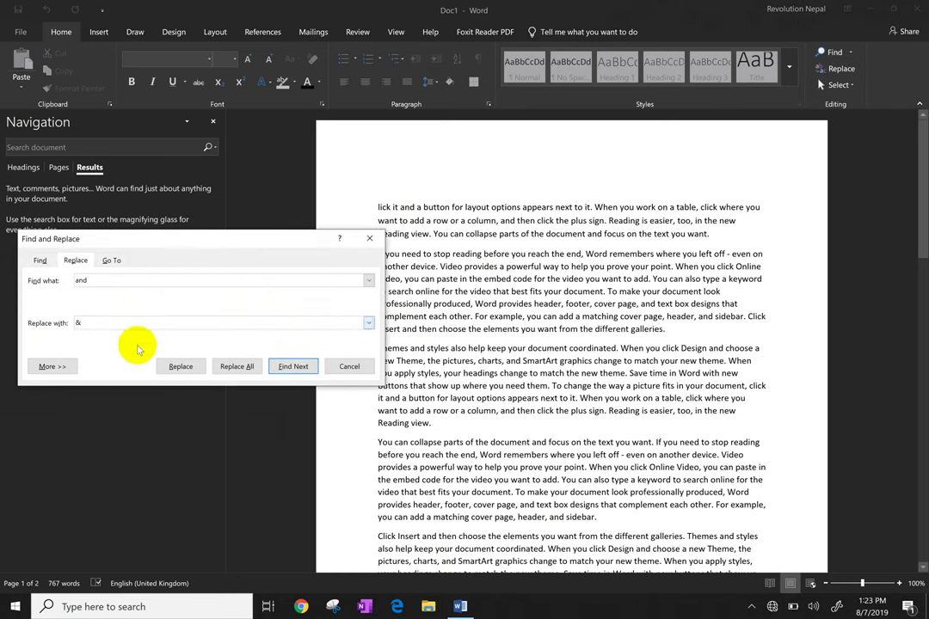
click(176, 372)
click(179, 368)
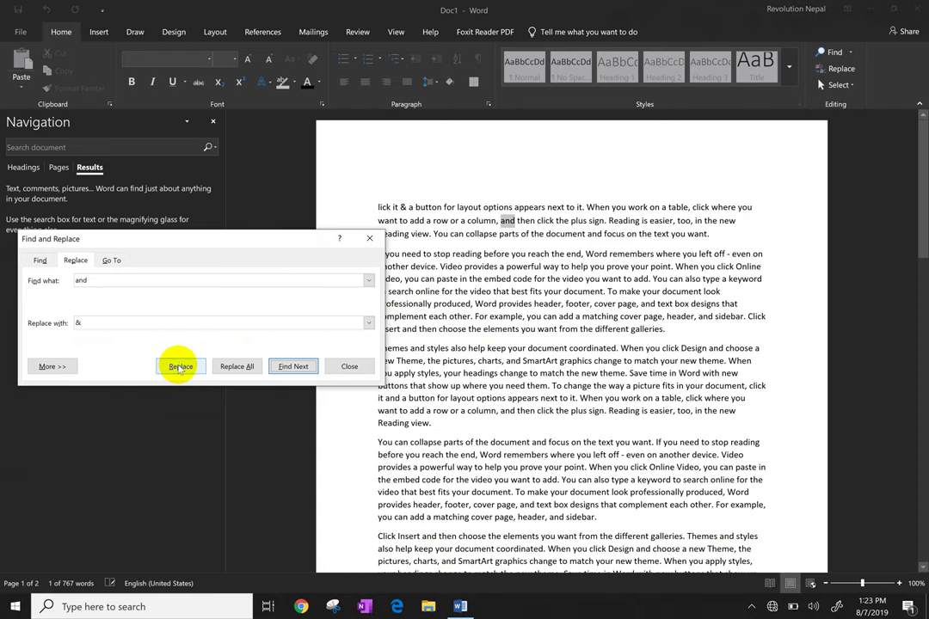
click(179, 369)
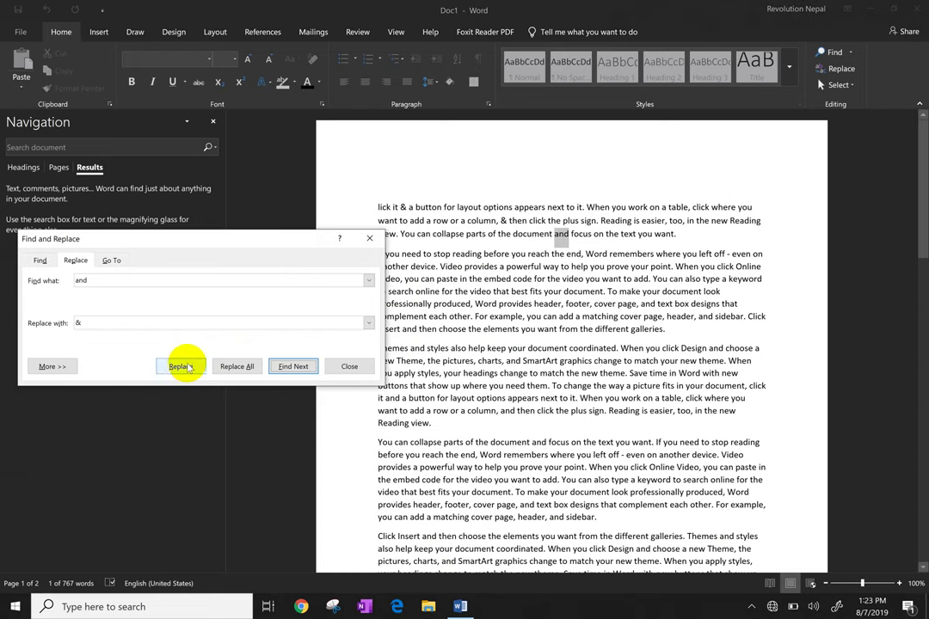
click(236, 368)
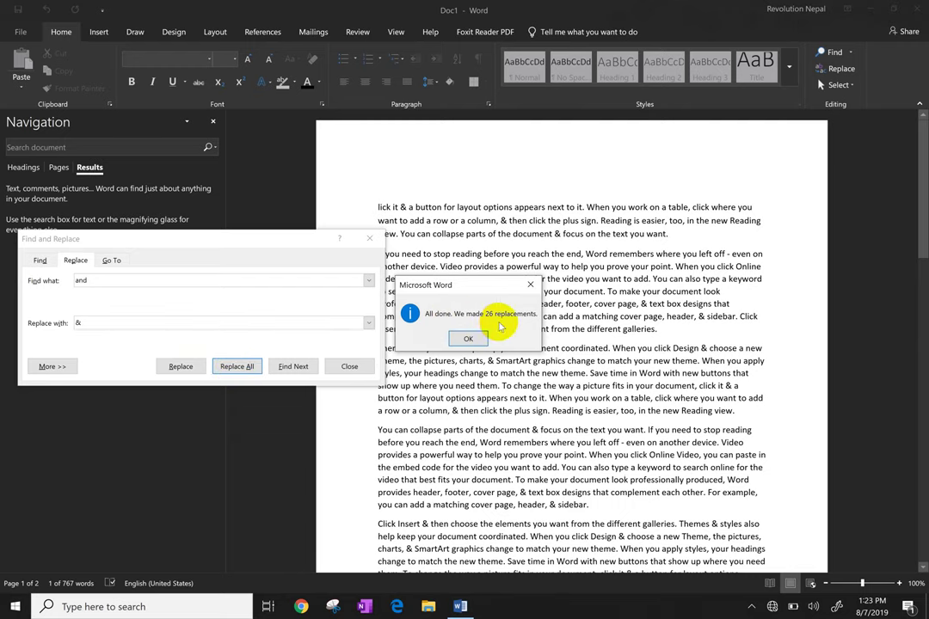
click(475, 340)
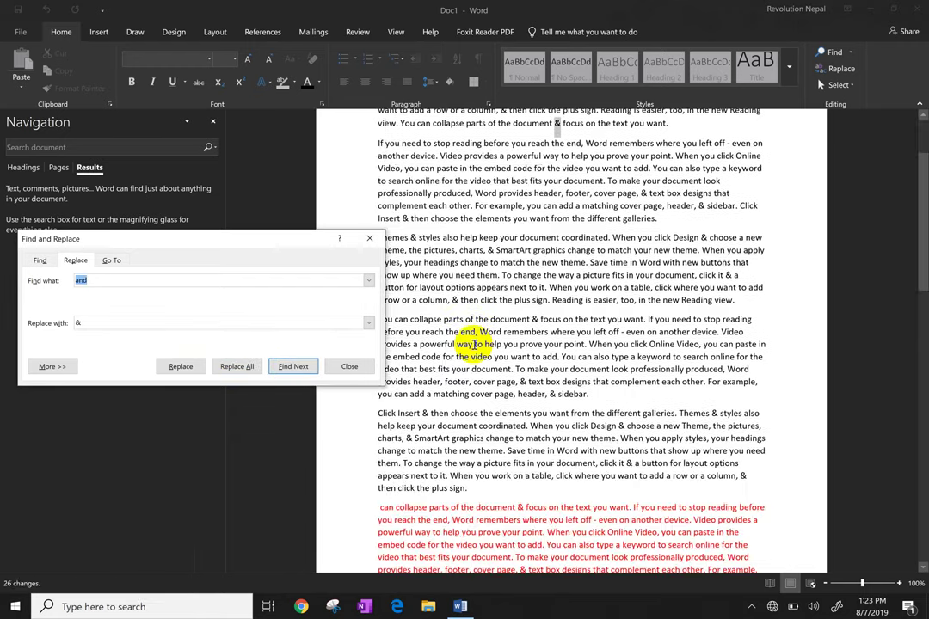
click(349, 368)
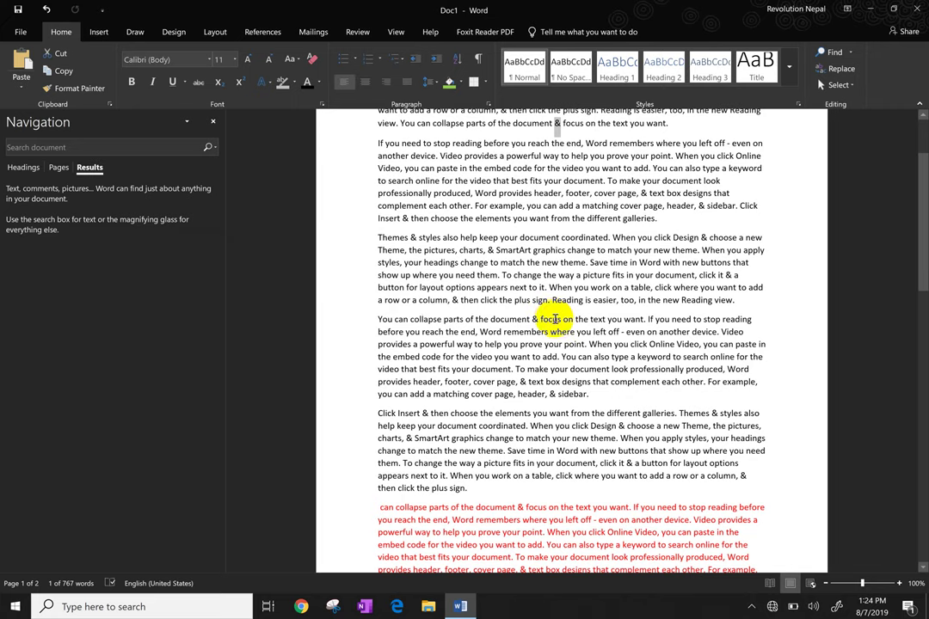
Close the Navigation pane and select all the document text.
scroll(469, 315, up, 3)
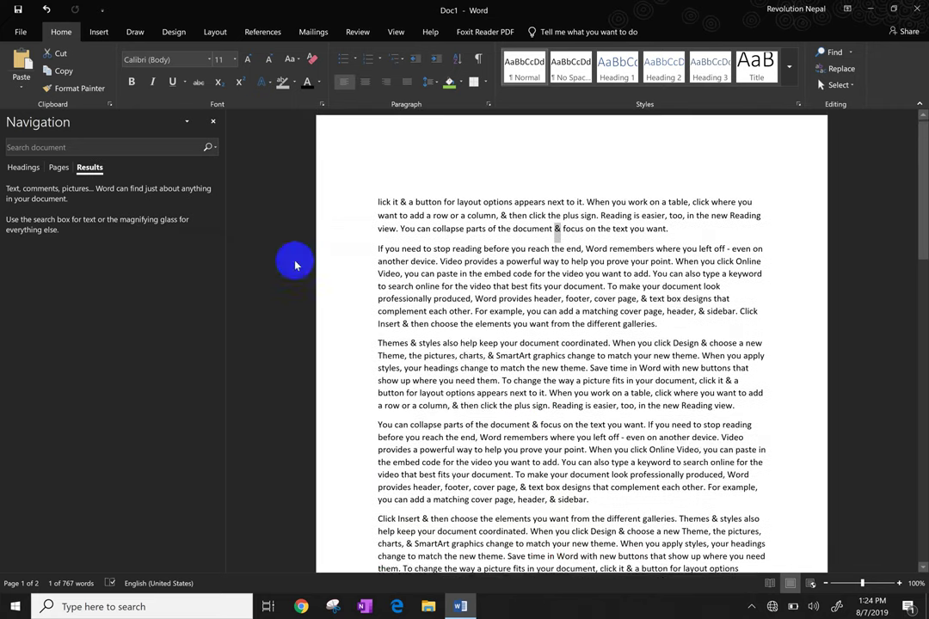
click(213, 123)
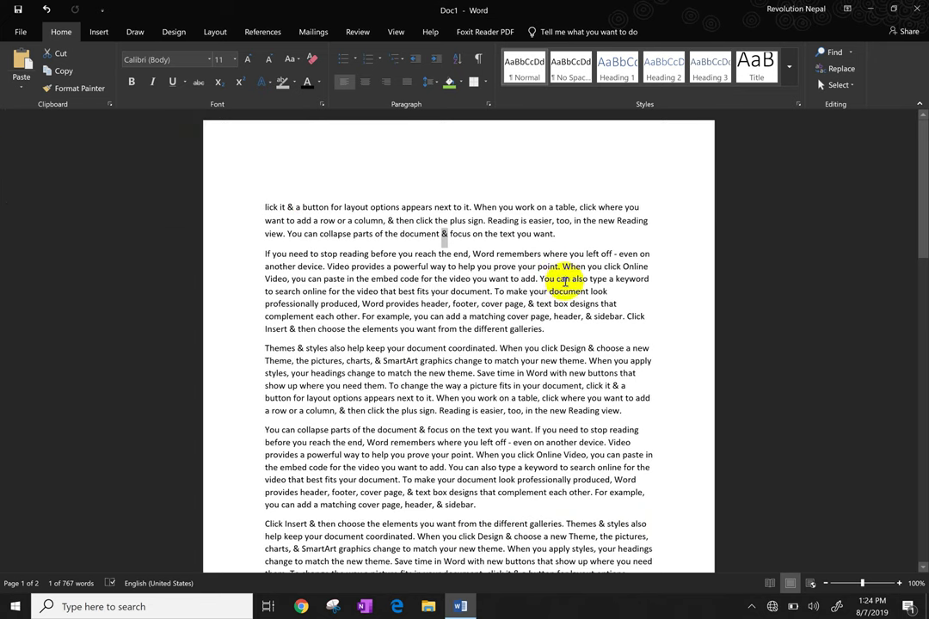
click(841, 85)
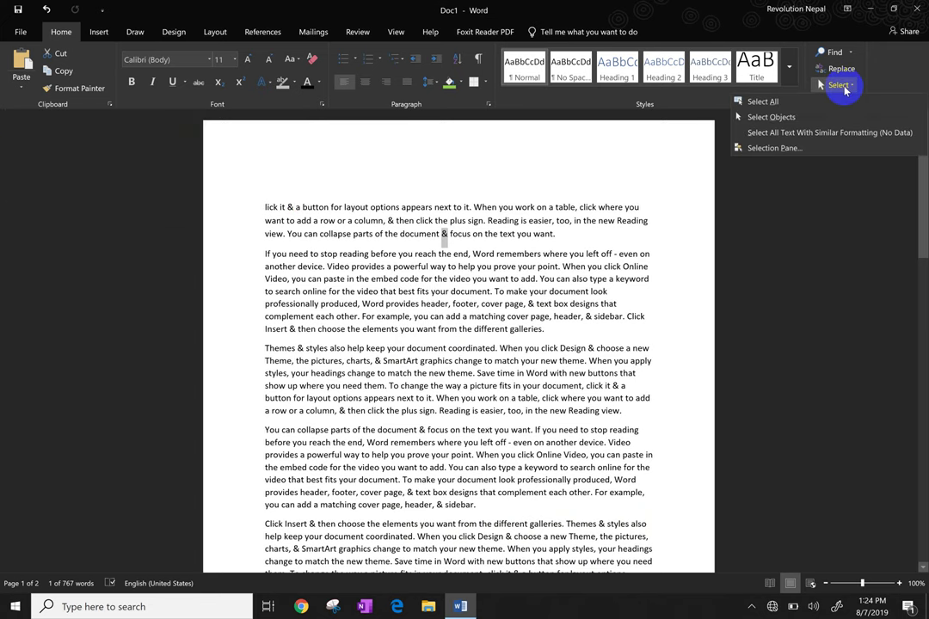
click(770, 101)
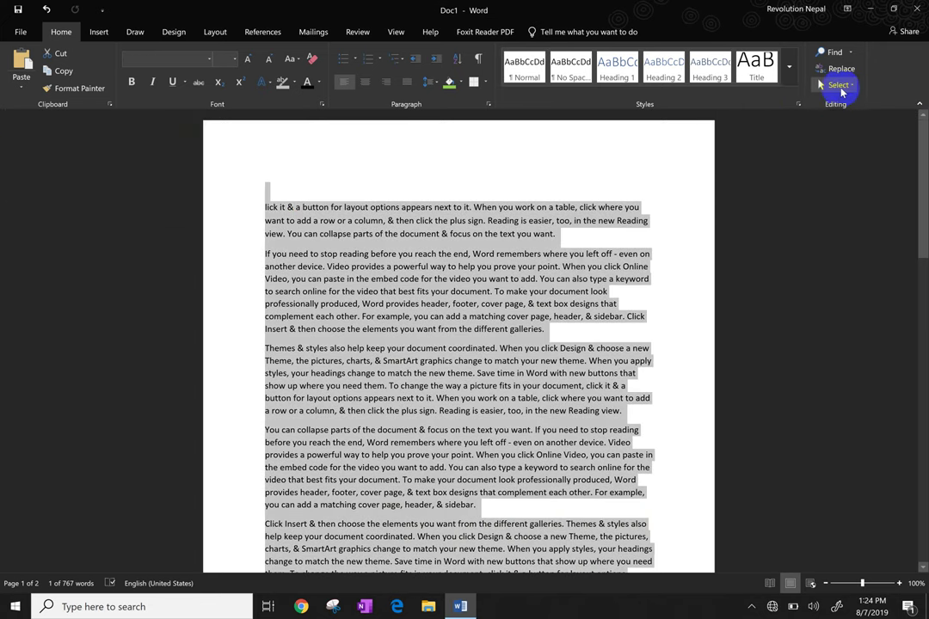
Switch to Select Objects and place the cursor after 'galleries.'.
click(841, 85)
click(821, 117)
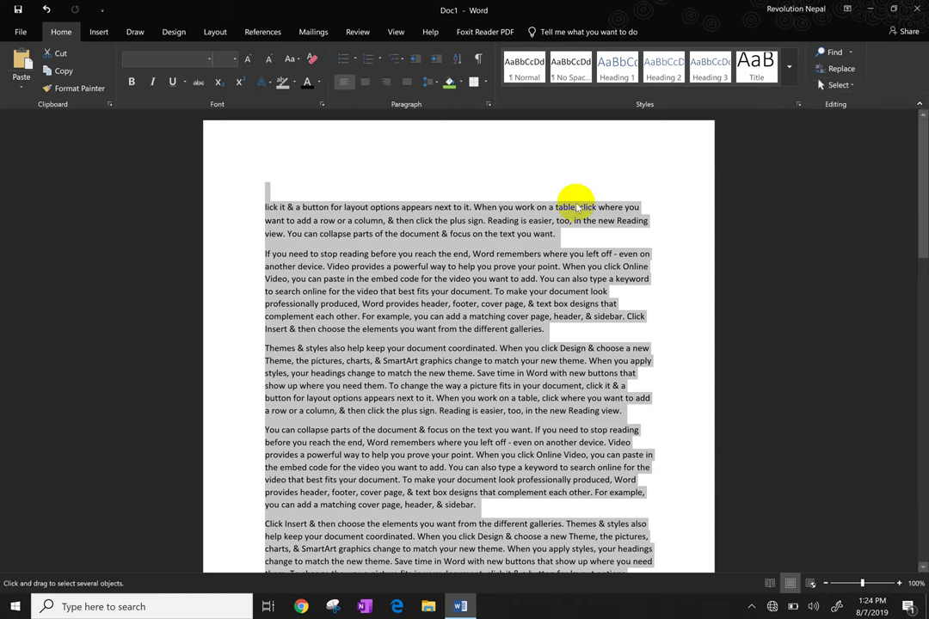
click(544, 329)
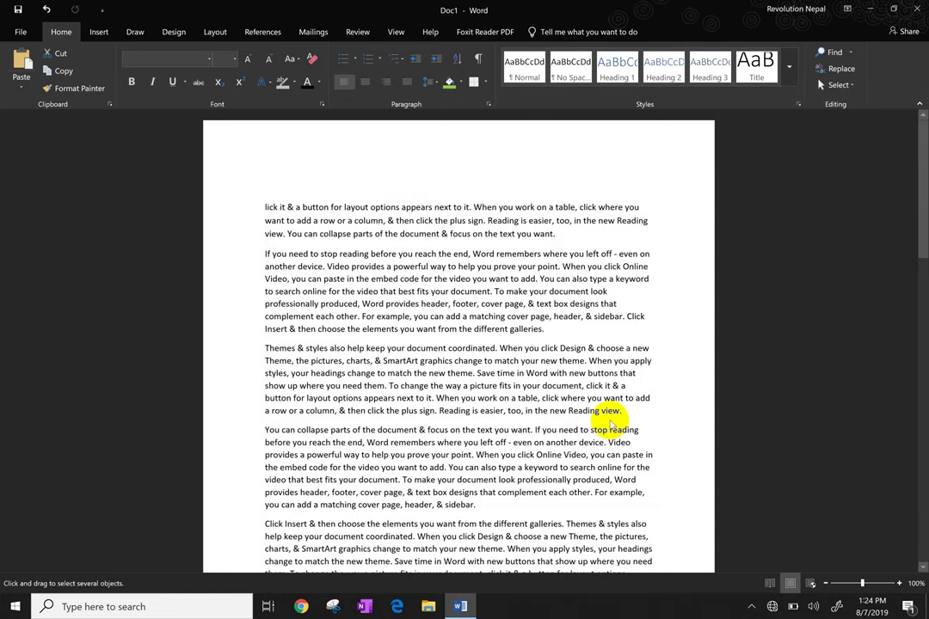
click(548, 330)
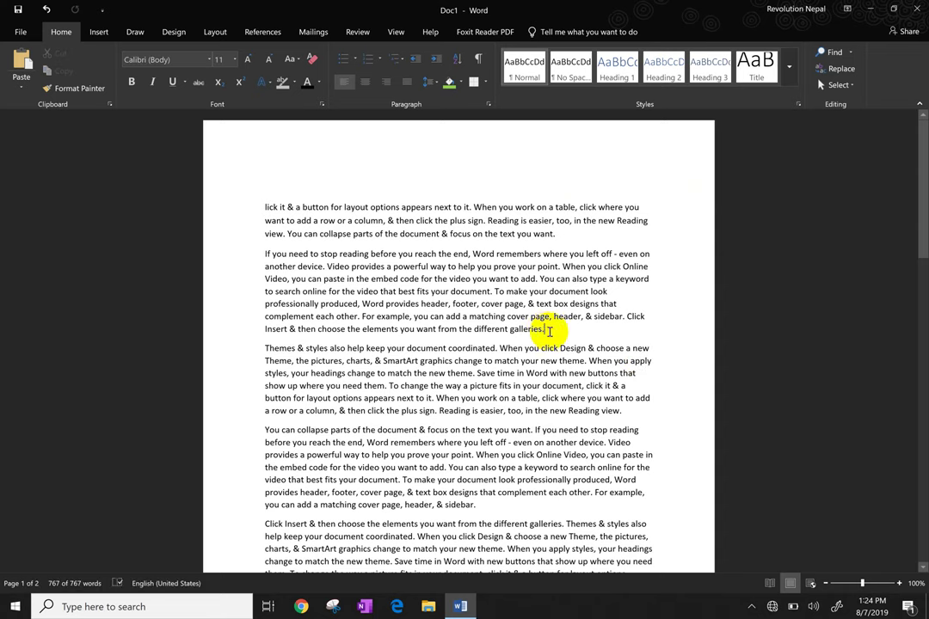
Insert an empty paragraph after 'galleries.' and draw a blue rectangle shape on it.
key(Return)
key(Return)
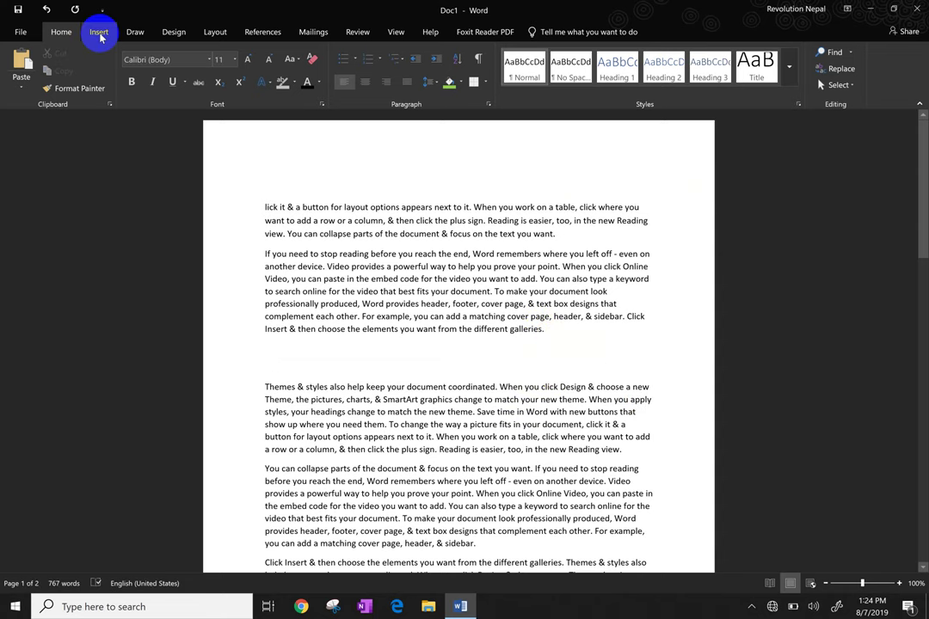
click(100, 36)
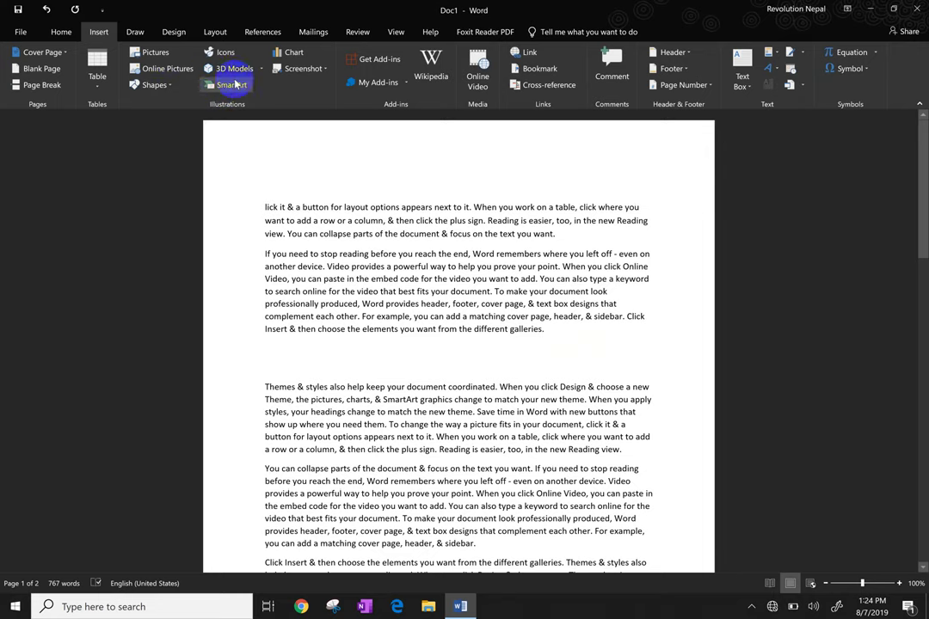
click(155, 85)
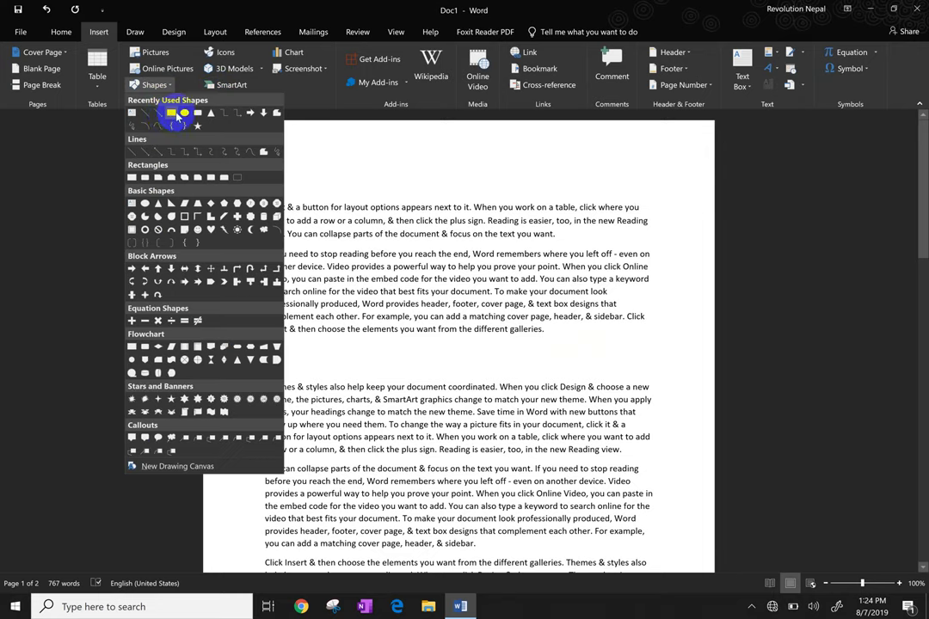
click(183, 121)
drag(372, 344, 486, 383)
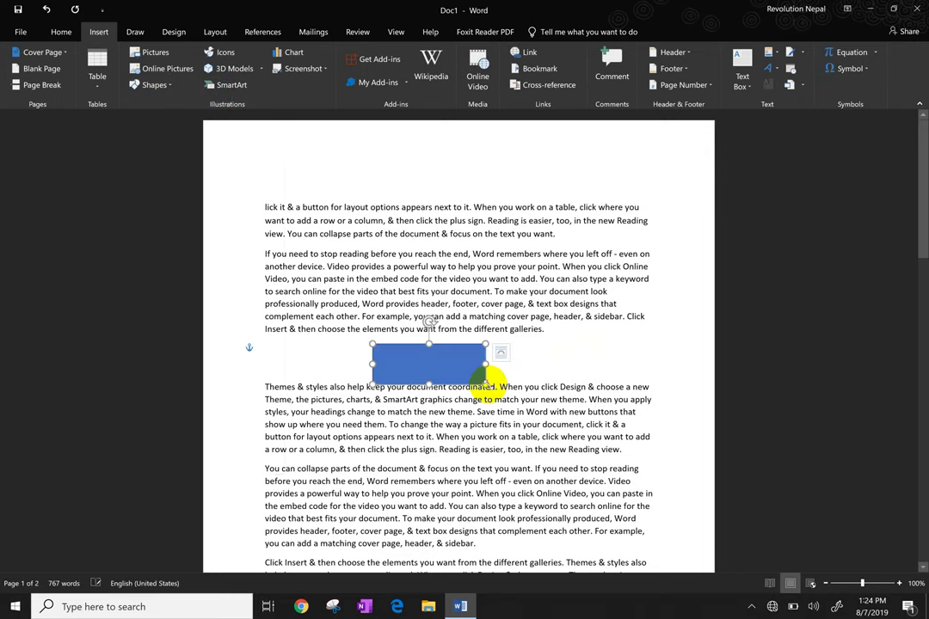
click(651, 348)
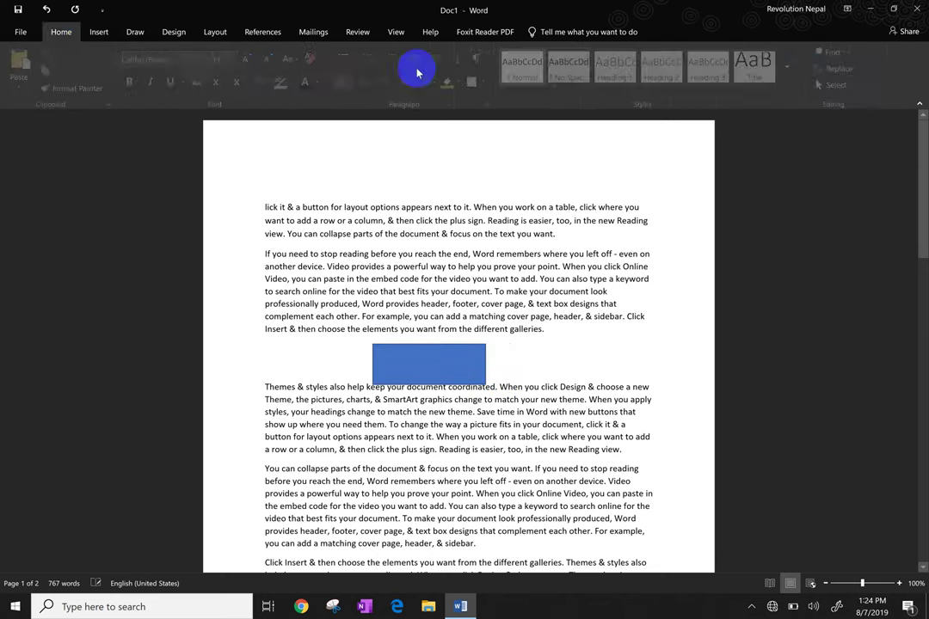
Turn on Select Objects mode and select the blue rectangle, then deselect it.
click(836, 85)
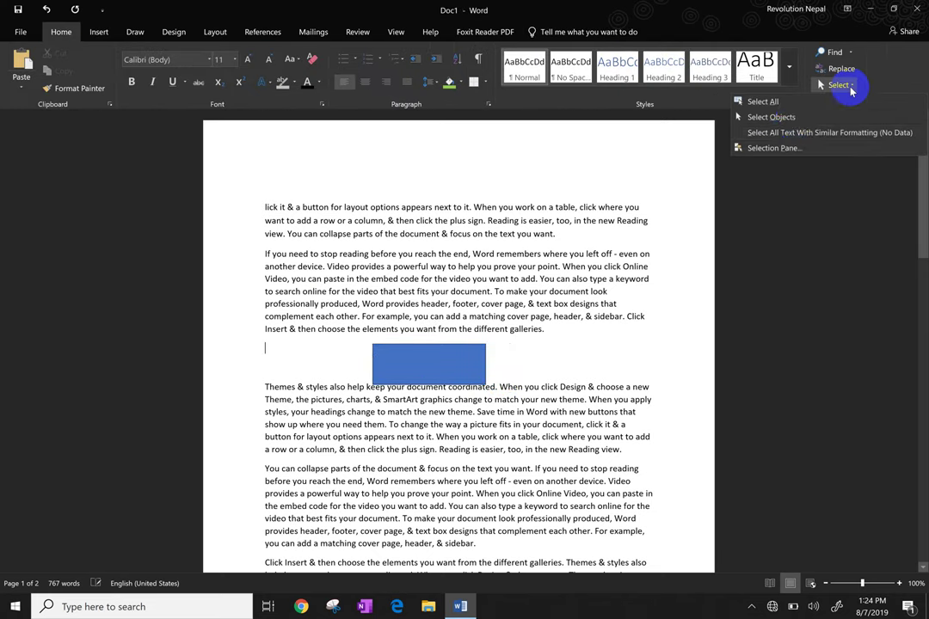
click(788, 118)
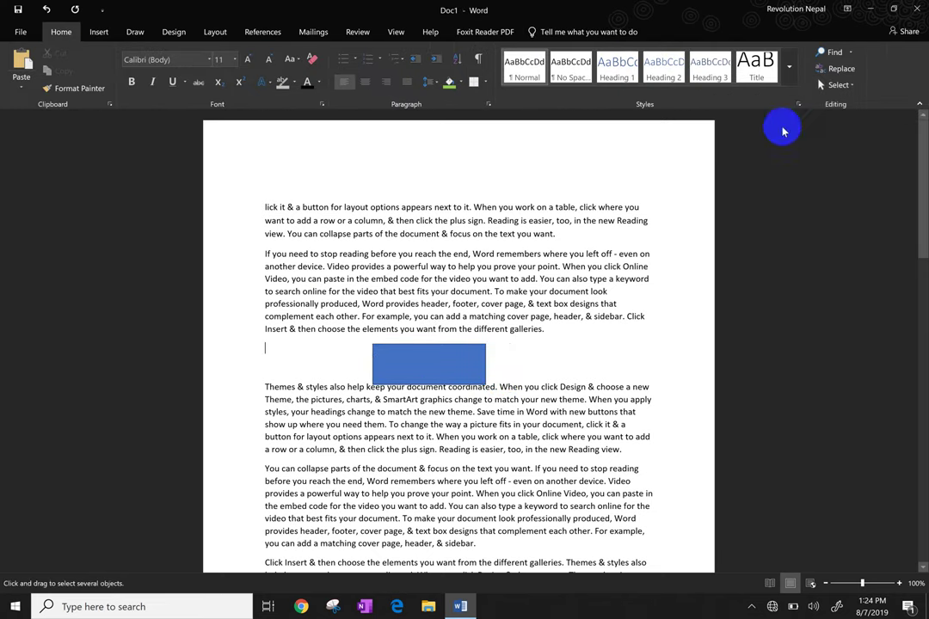
click(451, 360)
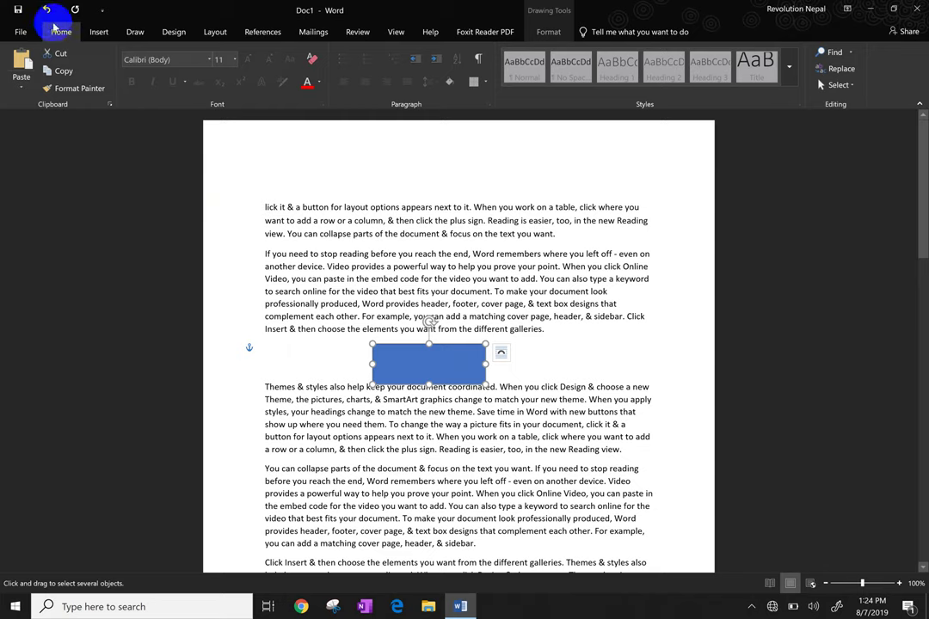
click(50, 90)
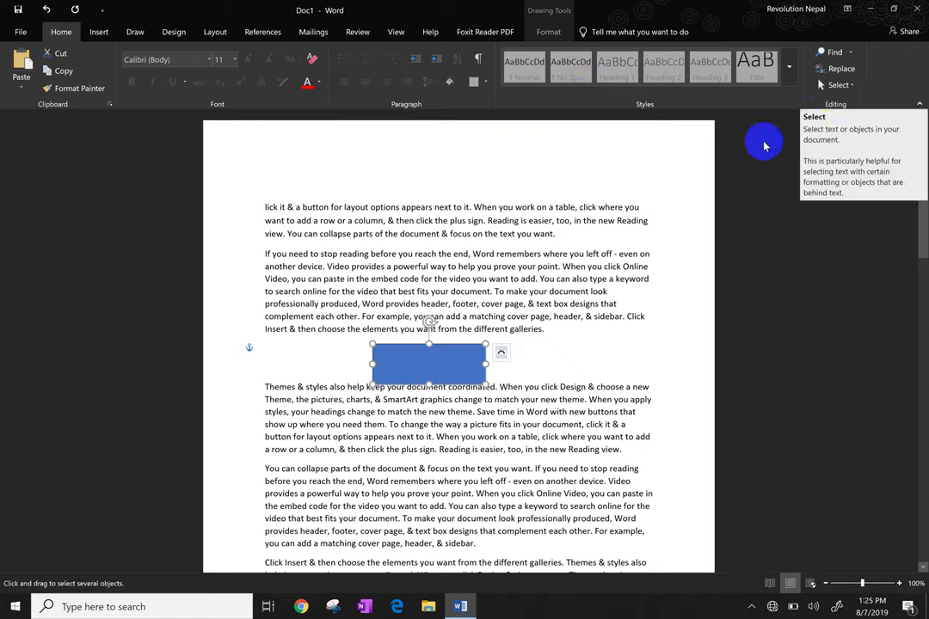
click(502, 317)
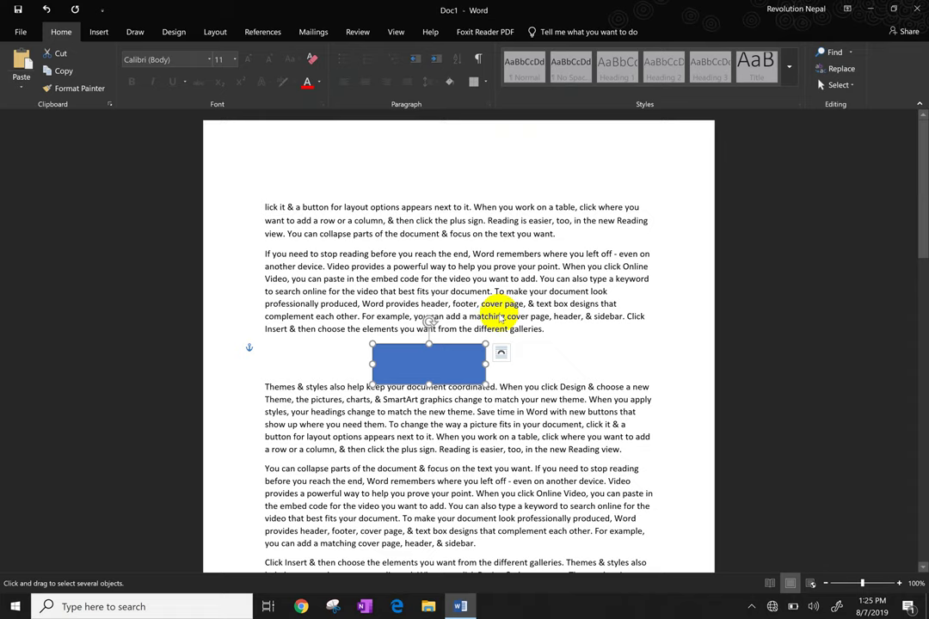